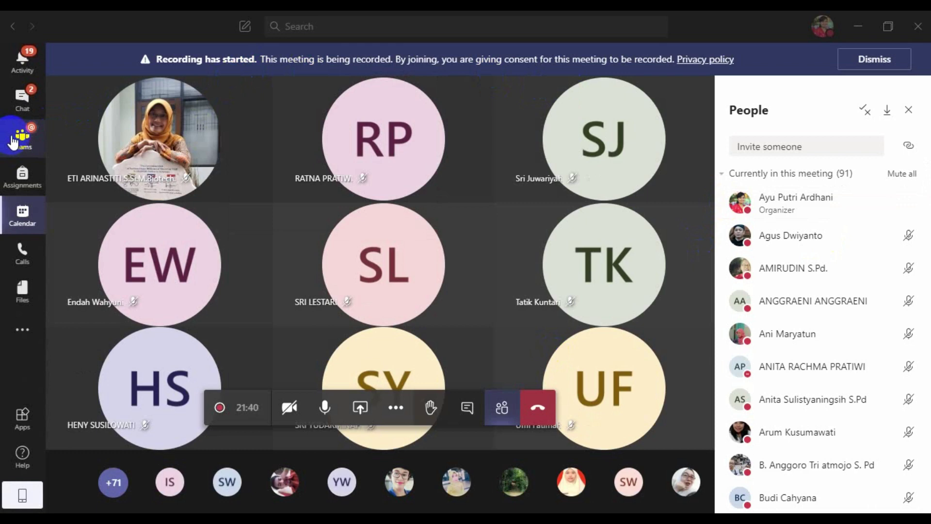
# Step: Share the whole desktop (Screen #1) in the ongoing meeting and bring the meeting window back into view
pyautogui.click(14, 142)
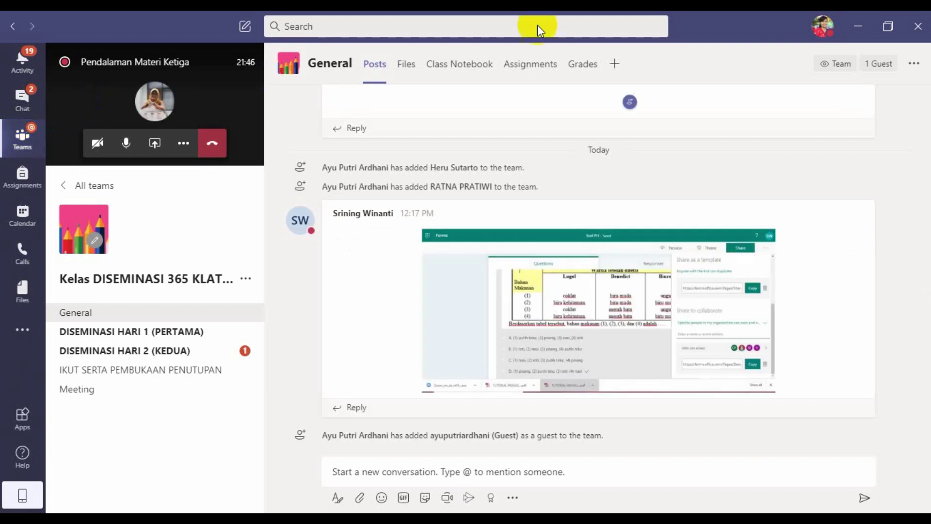
pyautogui.click(822, 41)
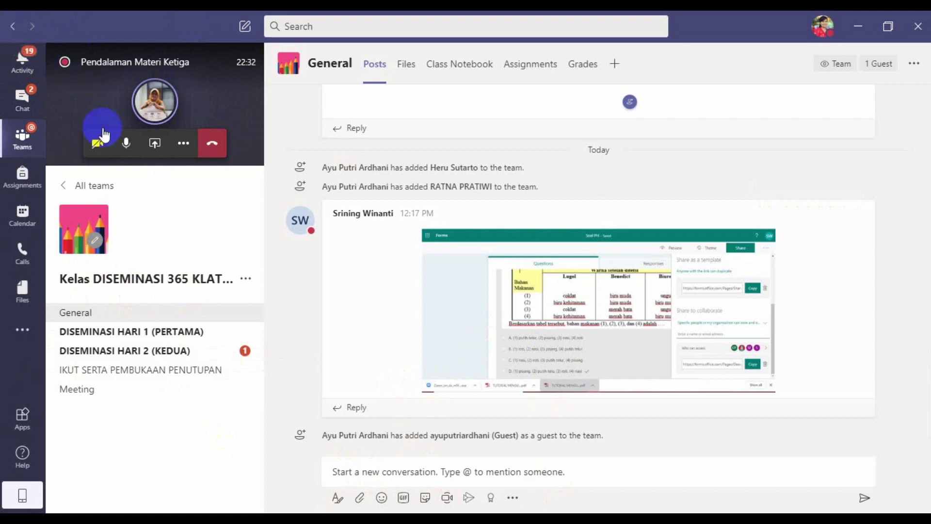
pyautogui.click(155, 144)
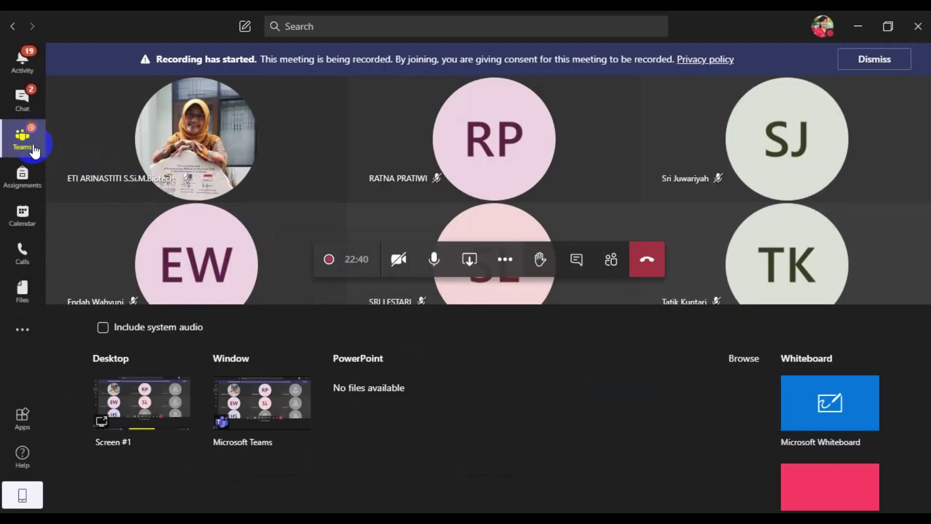
pyautogui.click(136, 404)
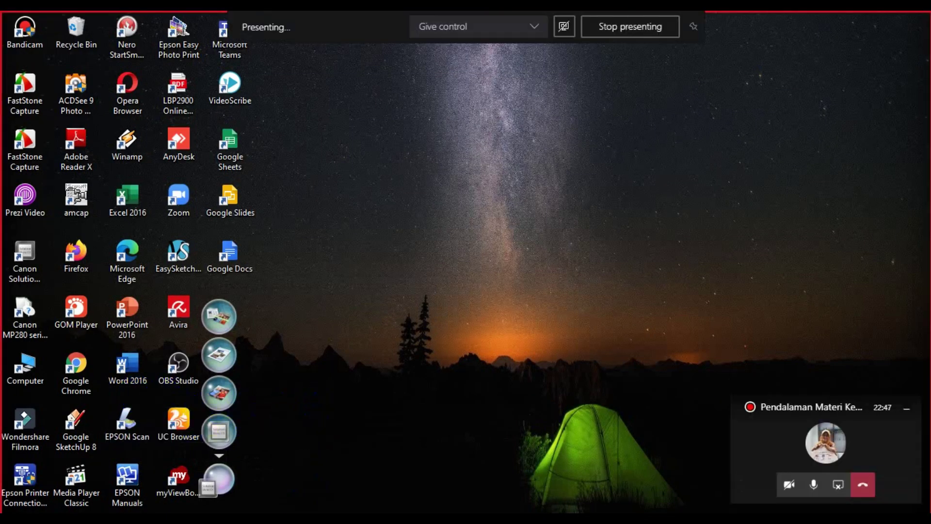
pyautogui.moveTo(264, 519)
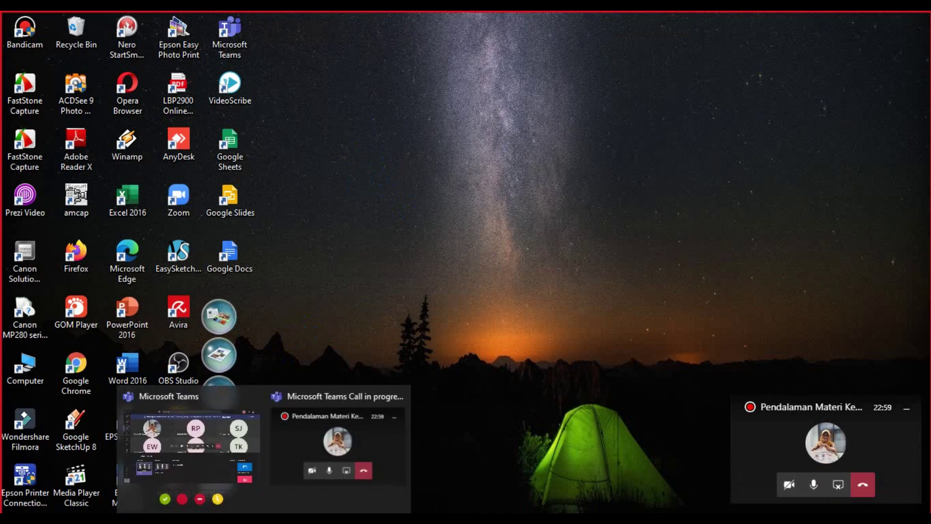
pyautogui.click(235, 470)
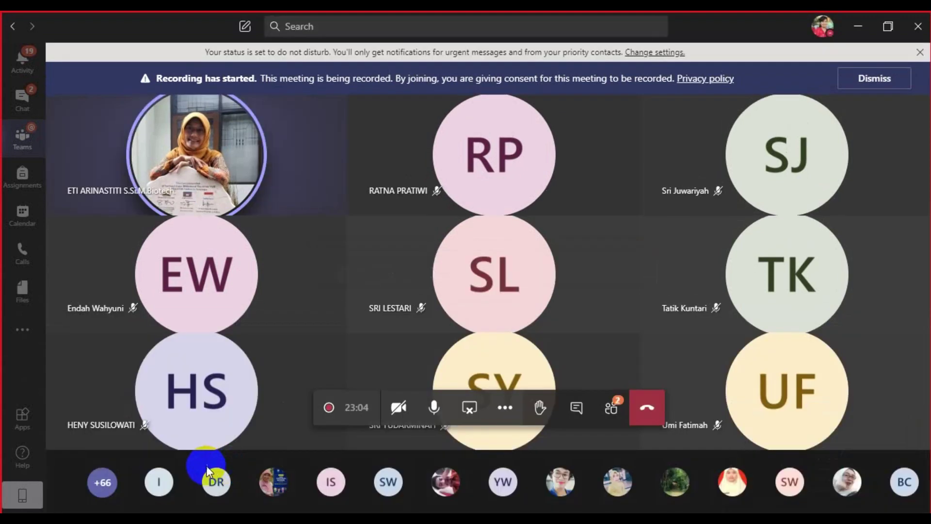
pyautogui.moveTo(553, 367)
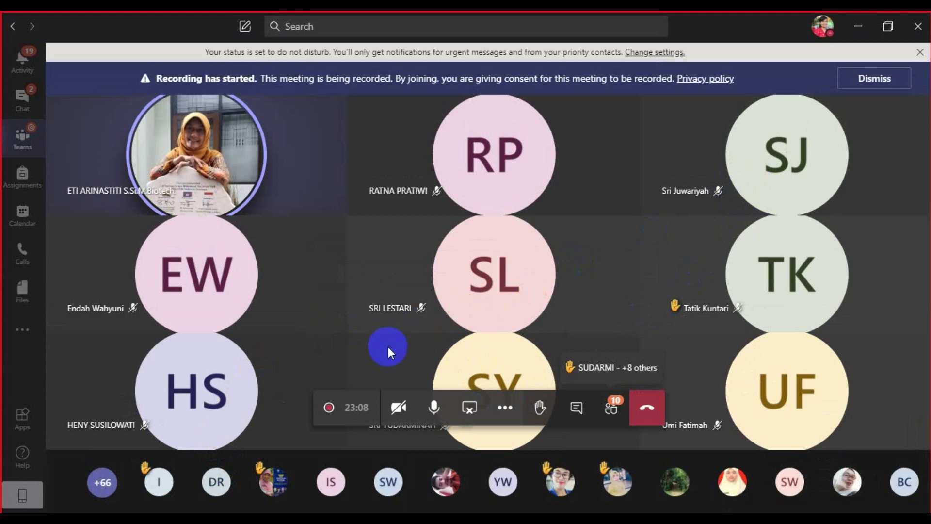
pyautogui.click(127, 180)
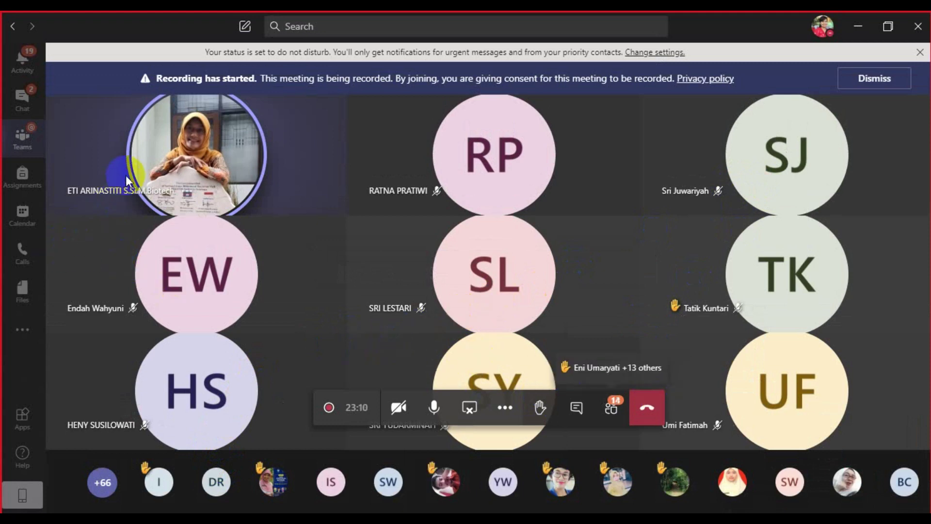
pyautogui.click(136, 163)
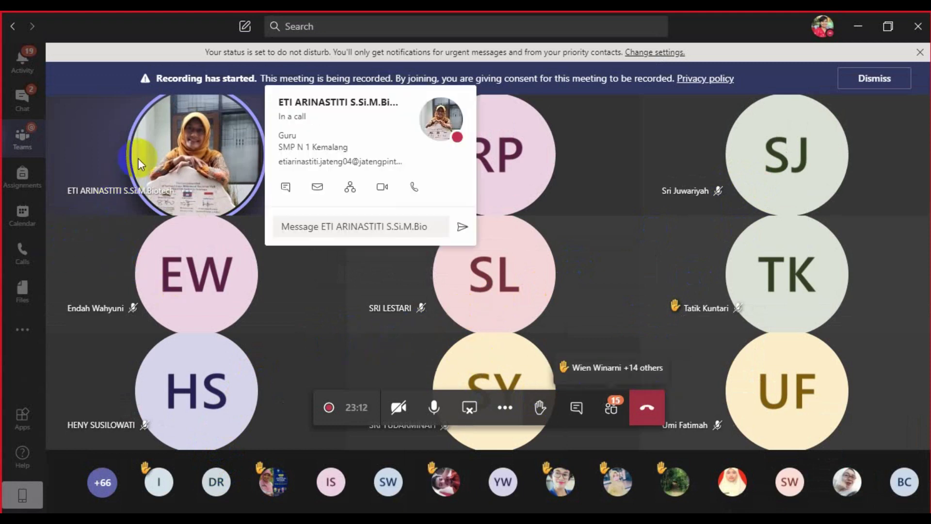
pyautogui.click(409, 285)
pyautogui.click(488, 232)
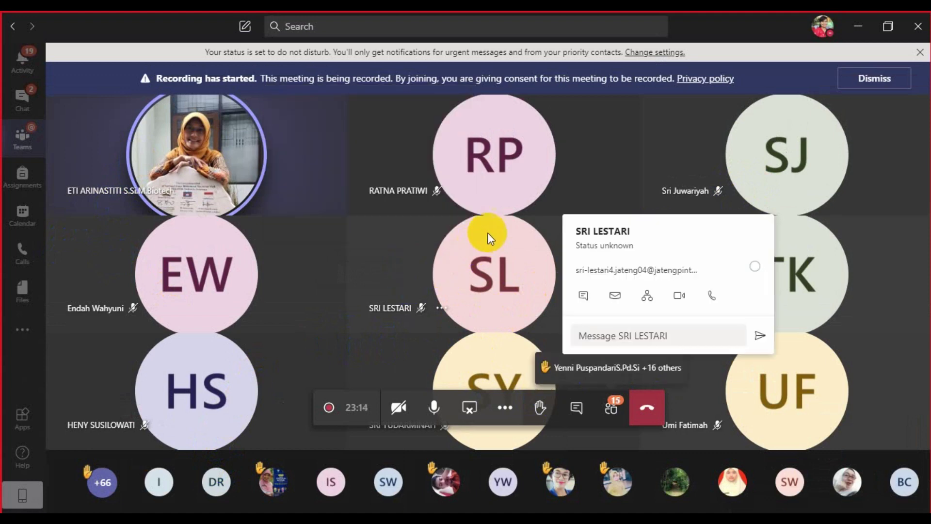
pyautogui.click(412, 176)
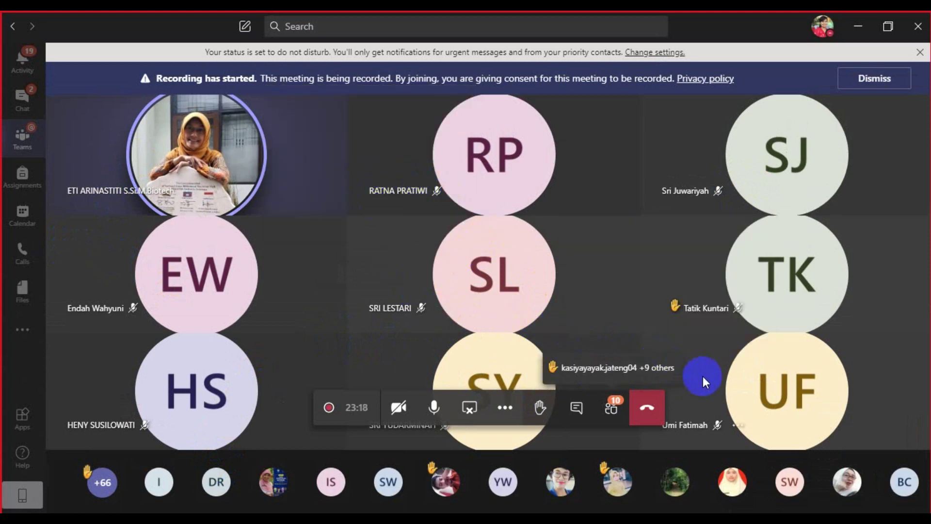
pyautogui.click(551, 151)
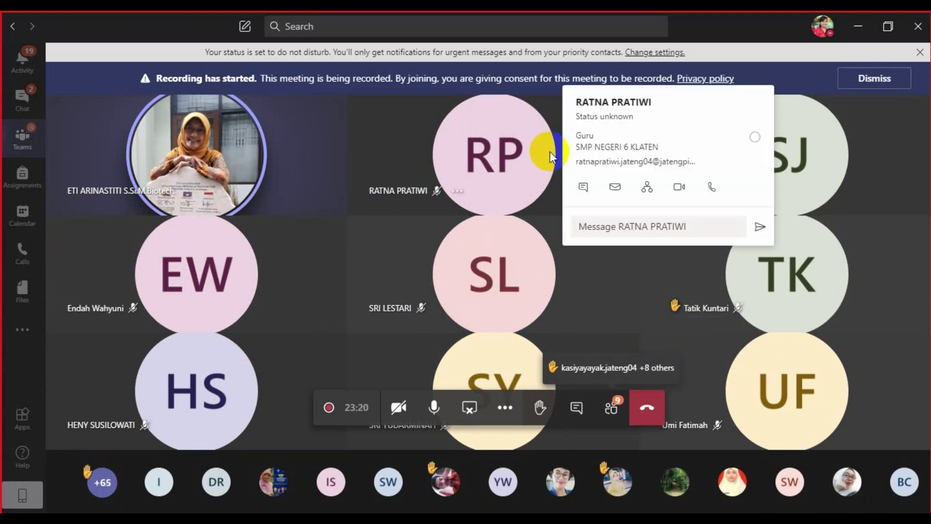
pyautogui.click(484, 251)
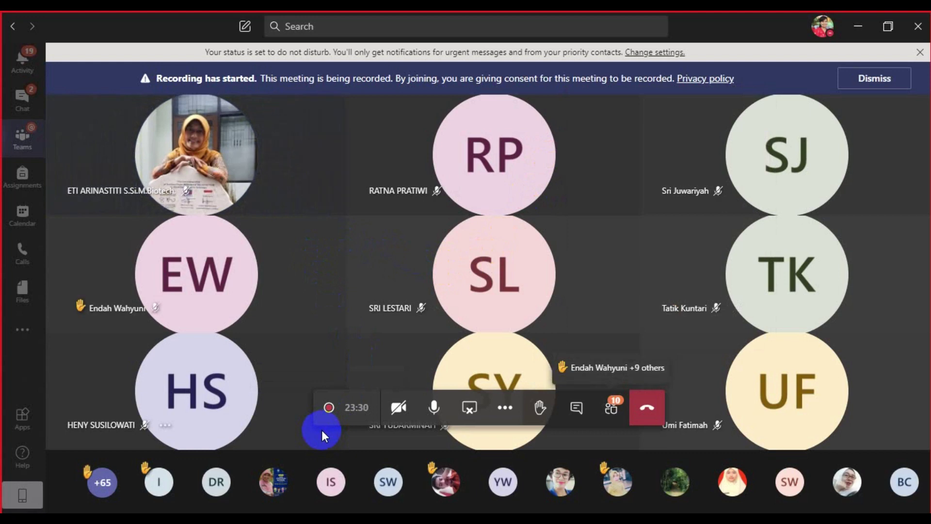
# Step: Begin a blank OneNote Class Notebook in the team's General channel and proceed to the setup of the students' private sections
pyautogui.click(21, 145)
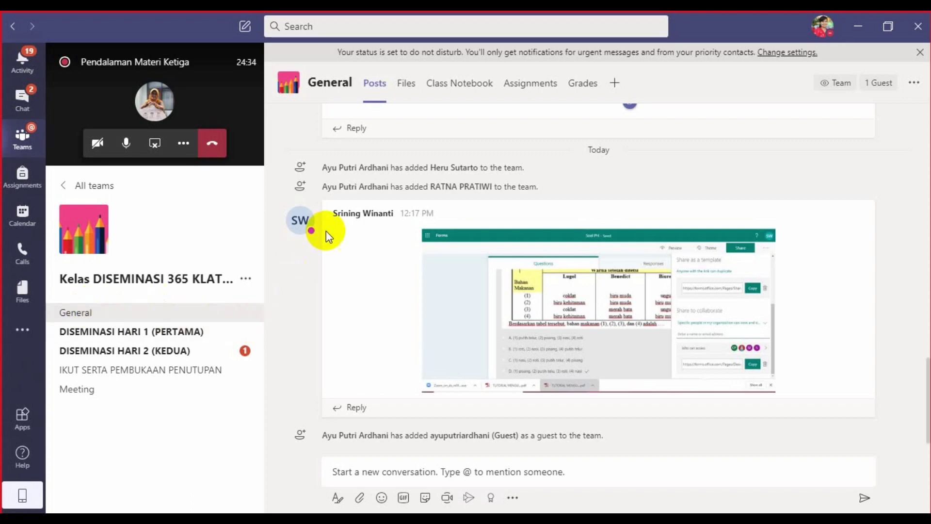
pyautogui.click(452, 84)
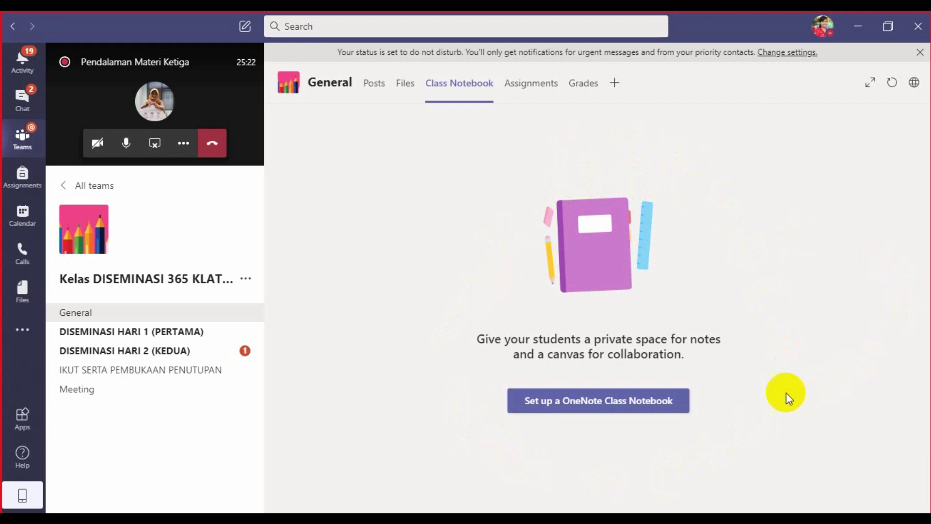
pyautogui.click(595, 404)
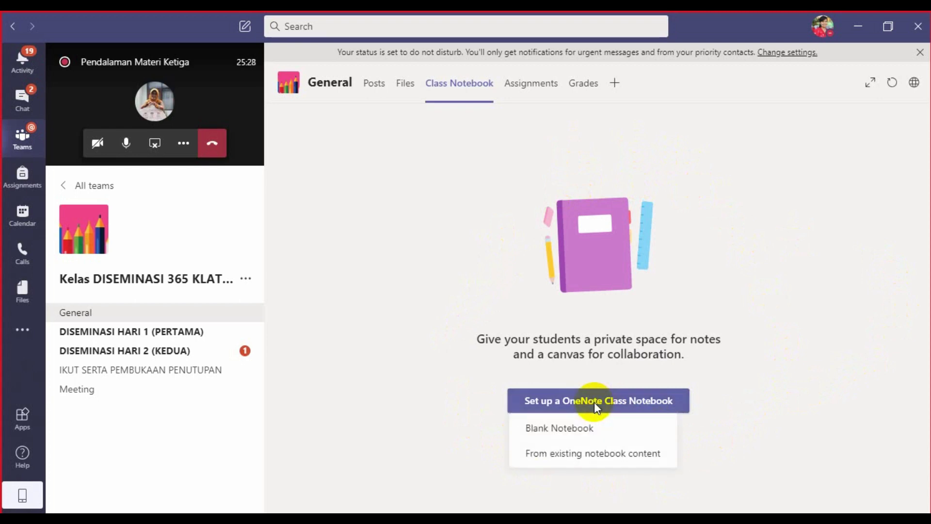
pyautogui.click(589, 431)
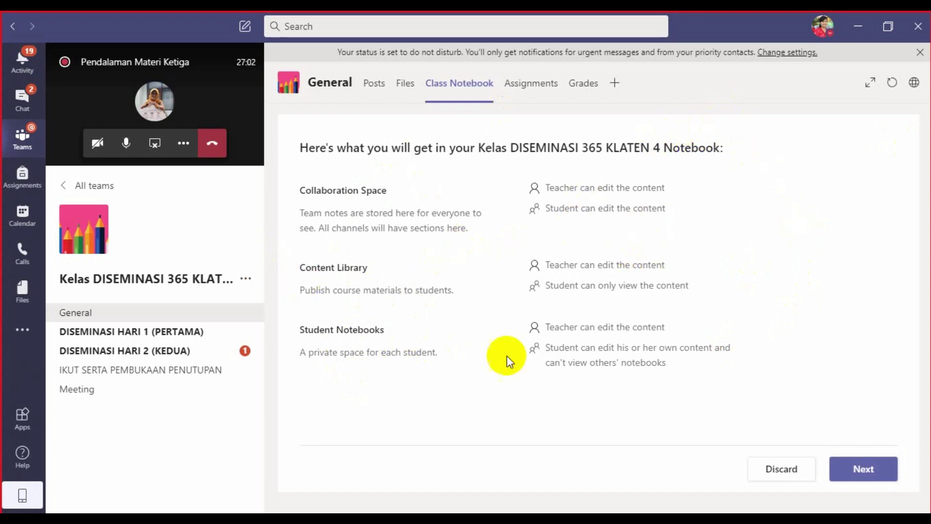
pyautogui.click(852, 472)
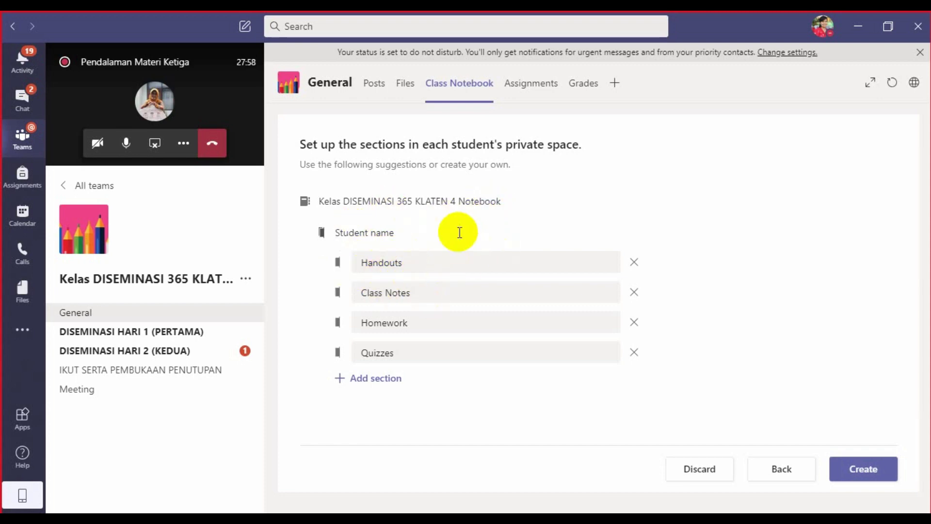
# Step: Rename the Handouts section in the students' private space as "Bahan Ajar"
pyautogui.click(432, 262)
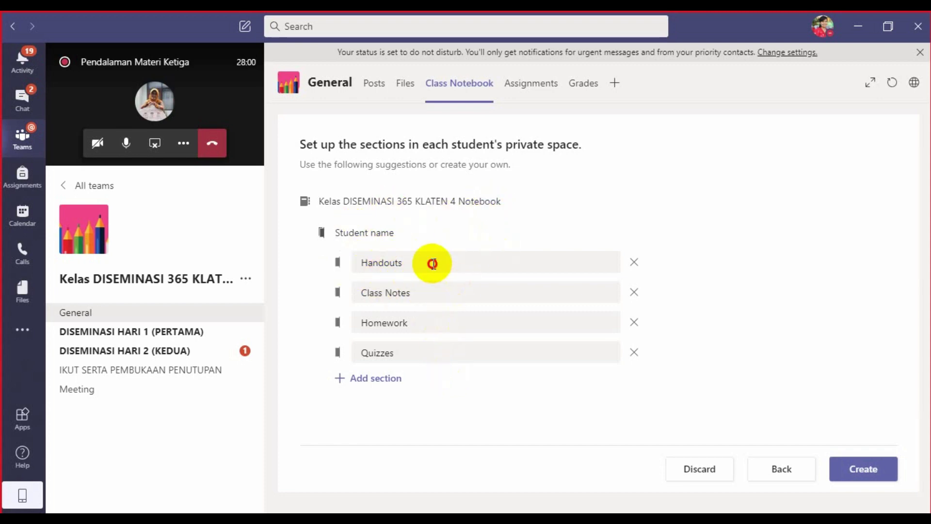
pyautogui.press('BackSpace')
pyautogui.press('BackSpace')
pyautogui.press('BackSpace')
pyautogui.press('BackSpace')
pyautogui.press('BackSpace')
pyautogui.press('BackSpace')
pyautogui.press('BackSpace')
pyautogui.press('BackSpace')
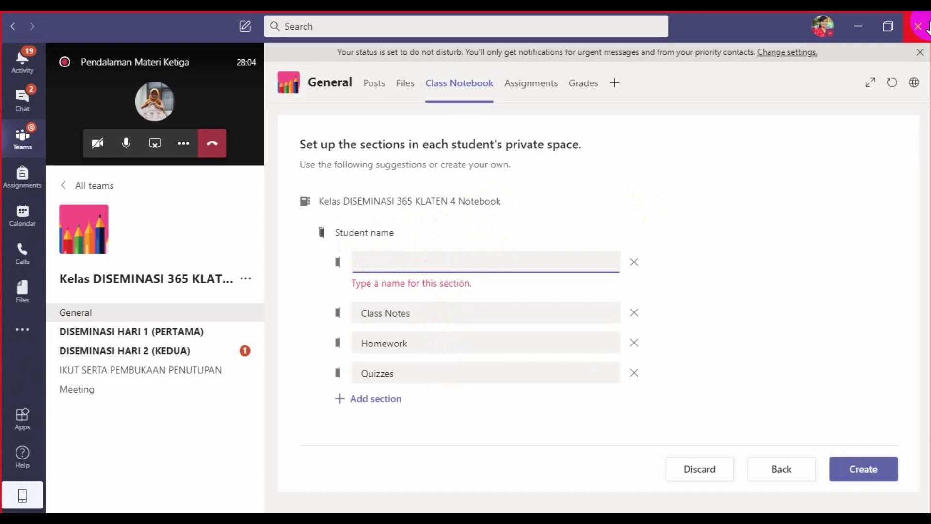
pyautogui.write('Bah')
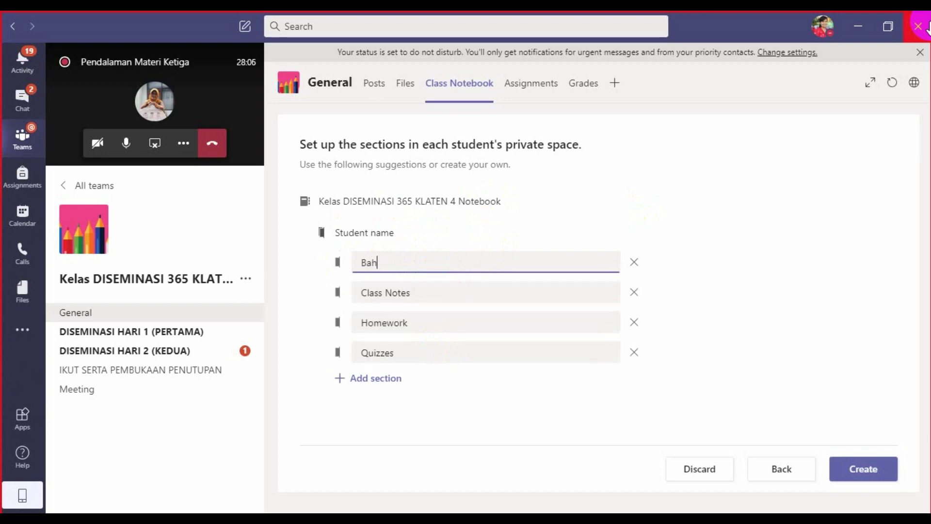
pyautogui.write('an Ajar')
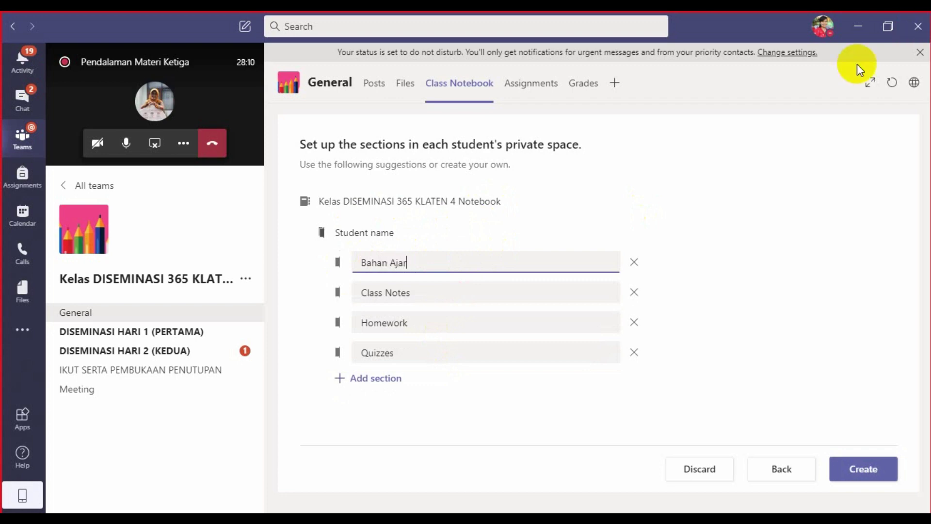
# Step: Rename the Class Notes section in the students' private space as "Catatan"
pyautogui.click(490, 300)
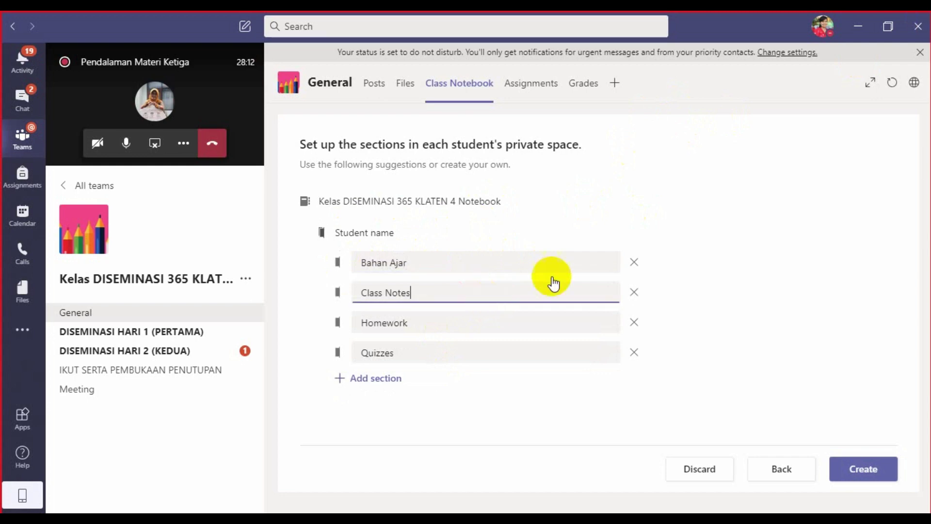
pyautogui.press('BackSpace')
pyautogui.press('BackSpace')
pyautogui.press('BackSpace')
pyautogui.press('BackSpace')
pyautogui.press('BackSpace')
pyautogui.press('BackSpace')
pyautogui.press('BackSpace')
pyautogui.press('BackSpace')
pyautogui.press('BackSpace')
pyautogui.press('BackSpace')
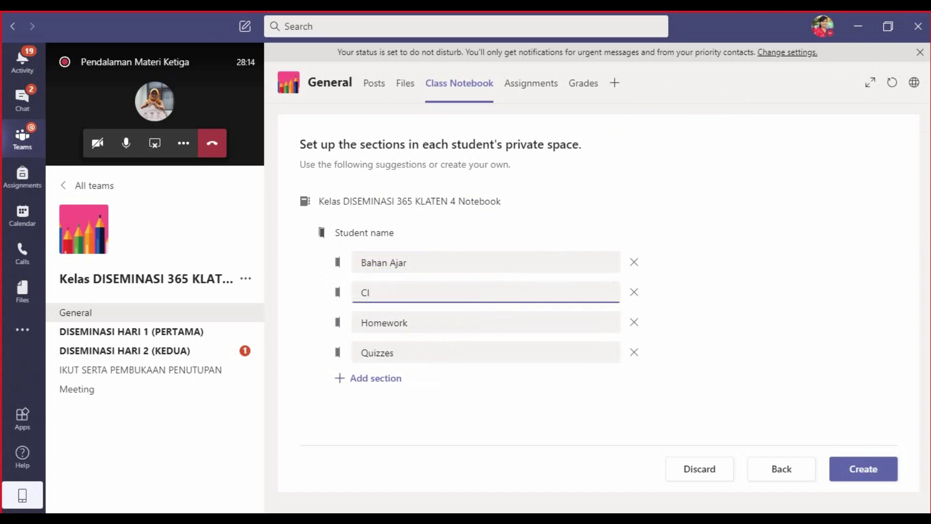
pyautogui.write('atatan')
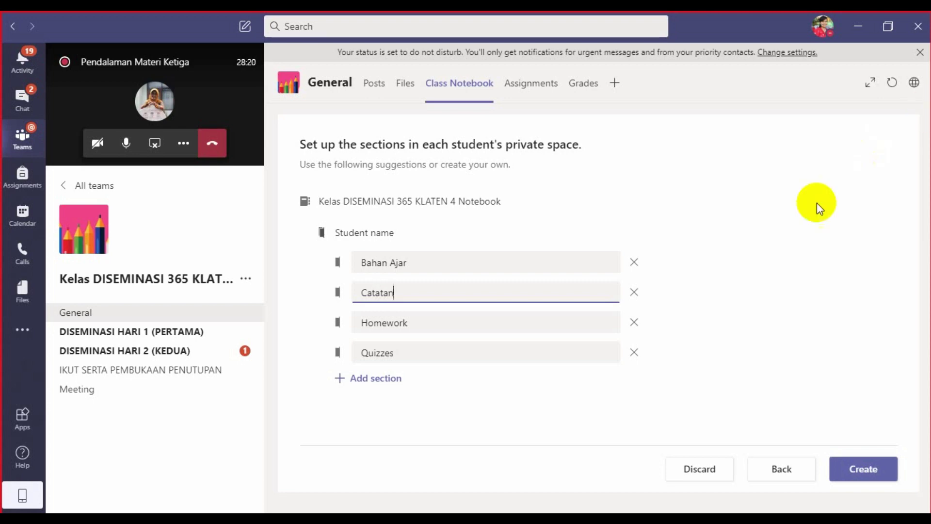
# Step: Rename the Homework section in the students' private space as "Pekerjaan Rumah"
pyautogui.click(476, 319)
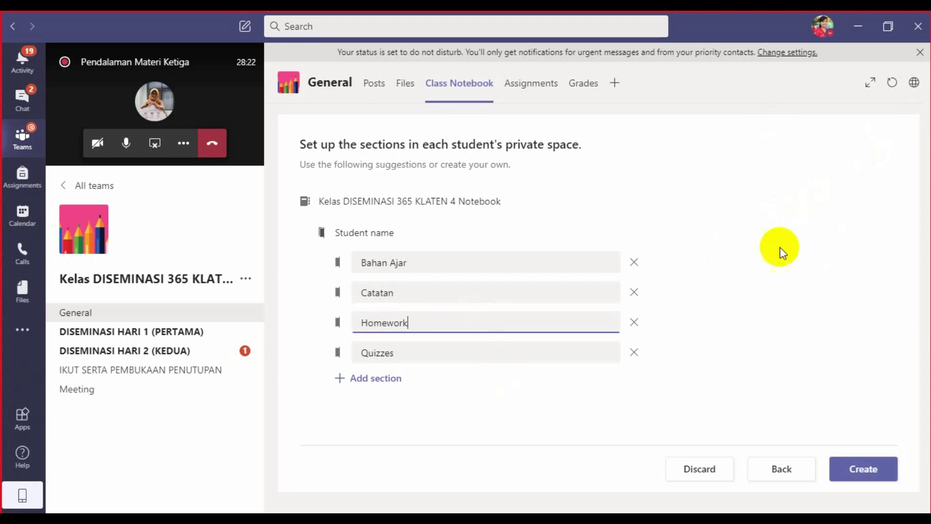
pyautogui.press('BackSpace')
pyautogui.press('BackSpace')
pyautogui.press('BackSpace')
pyautogui.press('BackSpace')
pyautogui.press('BackSpace')
pyautogui.press('BackSpace')
pyautogui.press('BackSpace')
pyautogui.press('BackSpace')
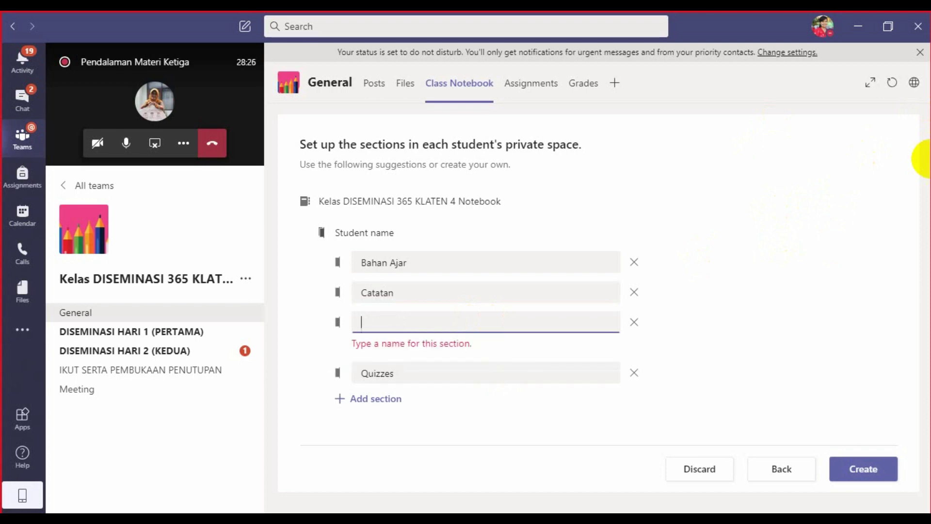
pyautogui.write('Pek')
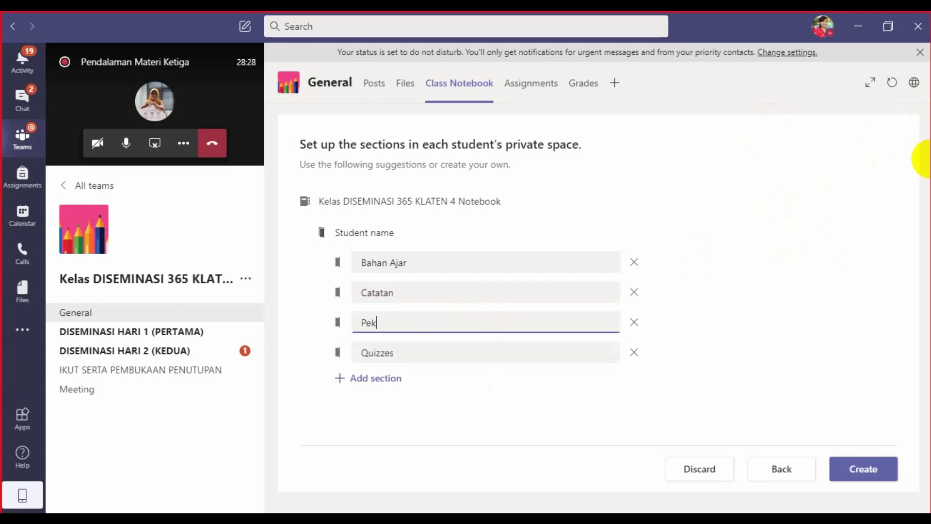
pyautogui.write('erjaan Rumah')
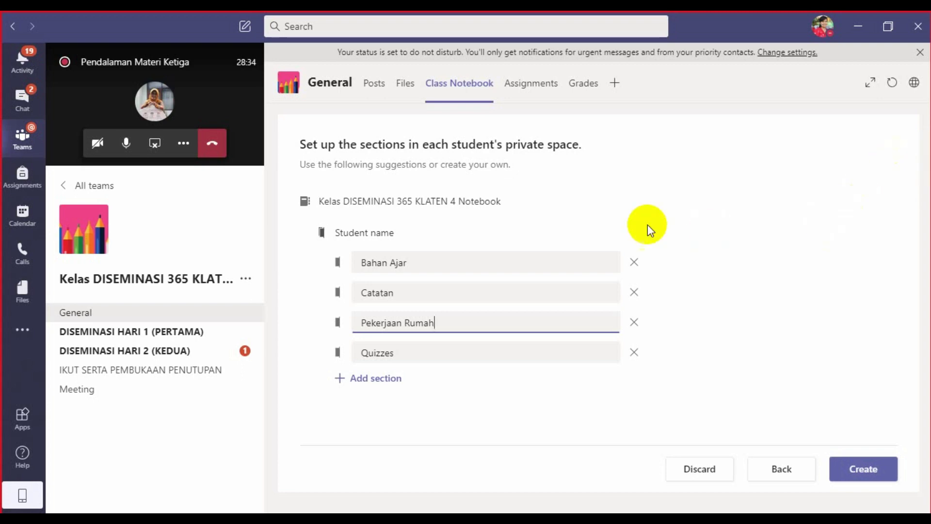
# Step: Rename the Quizzes section in the students' private space as "kuis" and create the class notebook
pyautogui.click(435, 351)
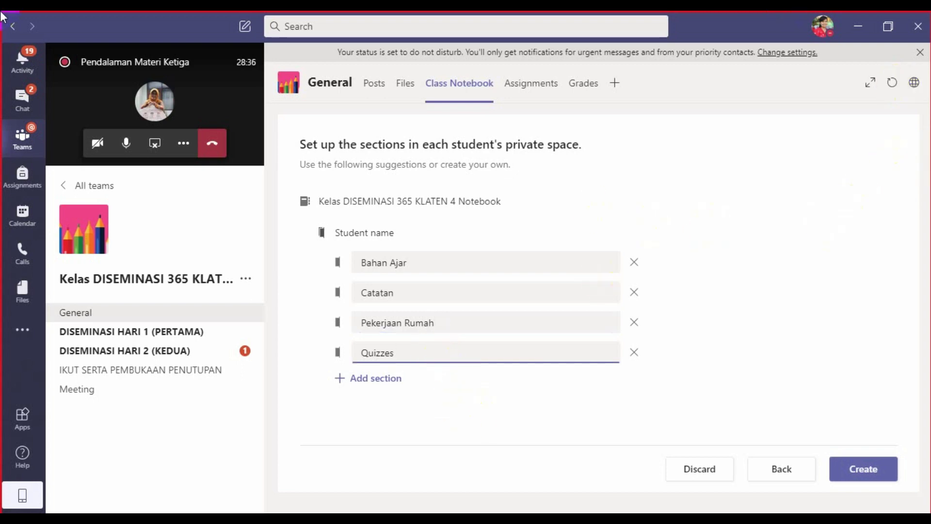
pyautogui.press('BackSpace')
pyautogui.press('BackSpace')
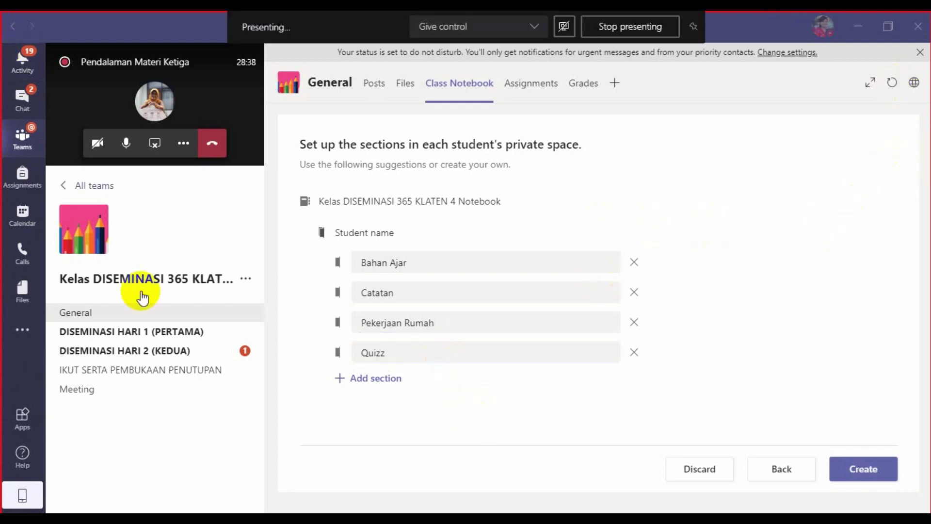
pyautogui.click(395, 356)
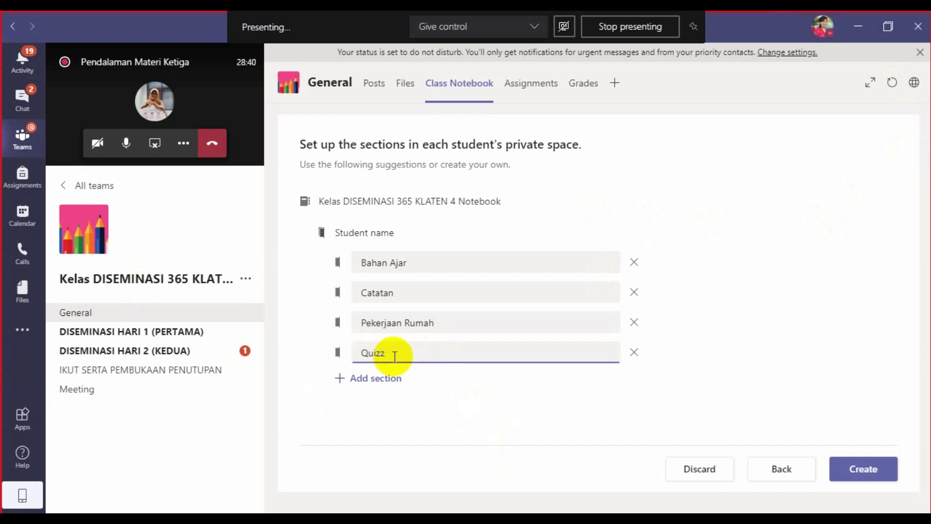
pyautogui.press('BackSpace')
pyautogui.press('BackSpace')
pyautogui.press('BackSpace')
pyautogui.press('BackSpace')
pyautogui.press('BackSpace')
pyautogui.write('kuis')
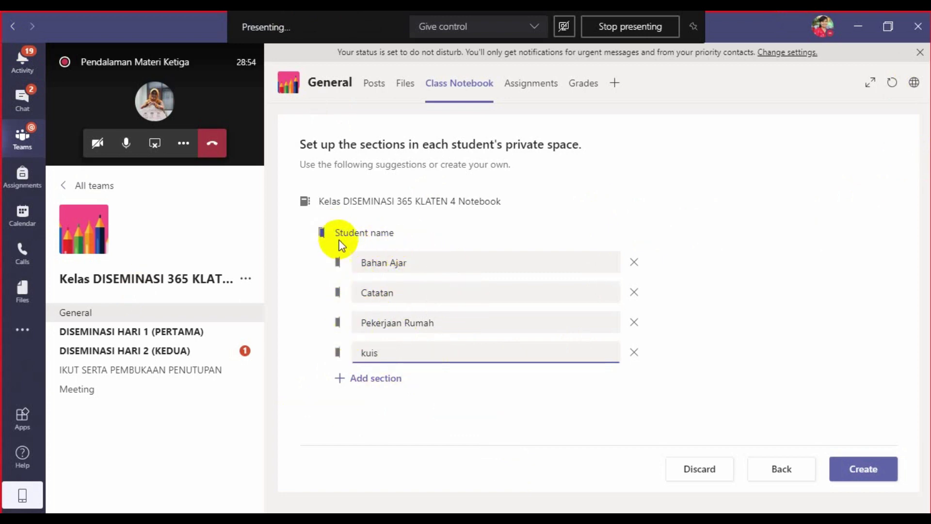
pyautogui.click(872, 470)
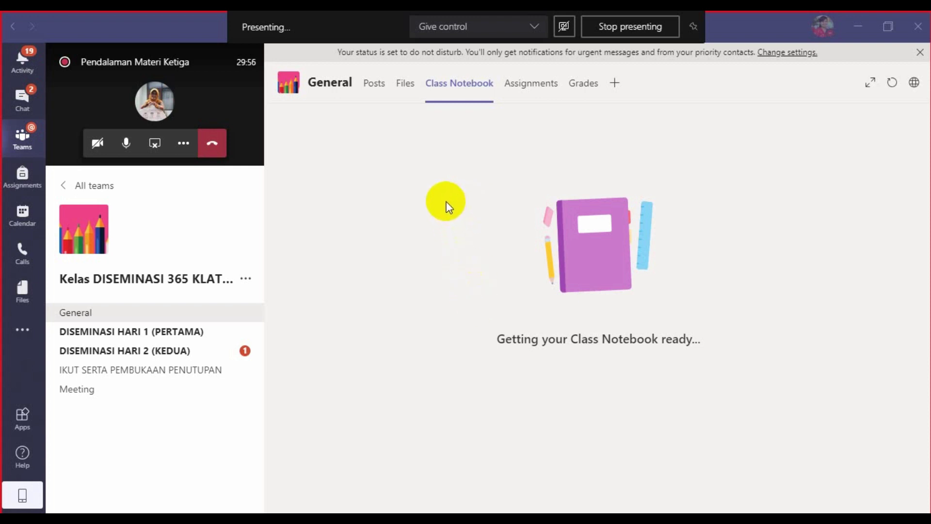
pyautogui.click(194, 177)
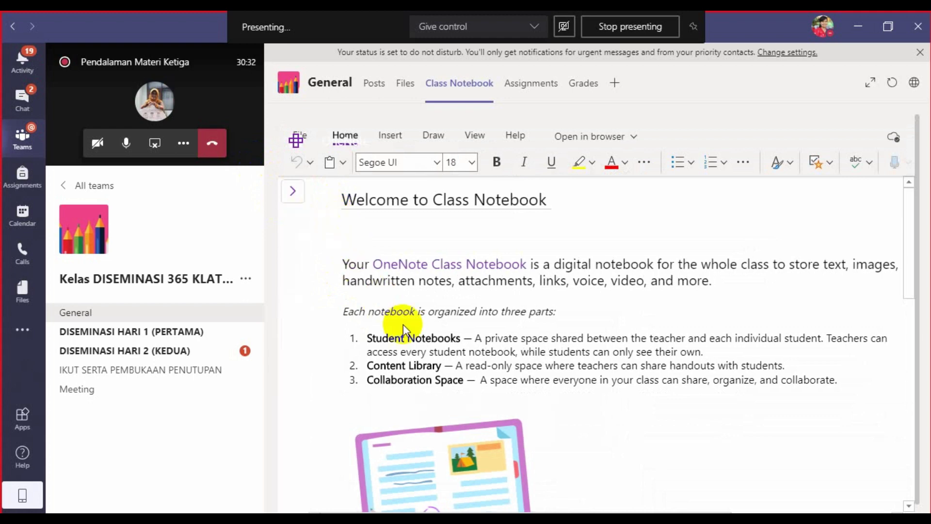
# Step: Read through the Welcome to Class Notebook page and look over the notebook's list of sections and pages
pyautogui.scroll(-3, 434, 326)
pyautogui.scroll(-4, 427, 317)
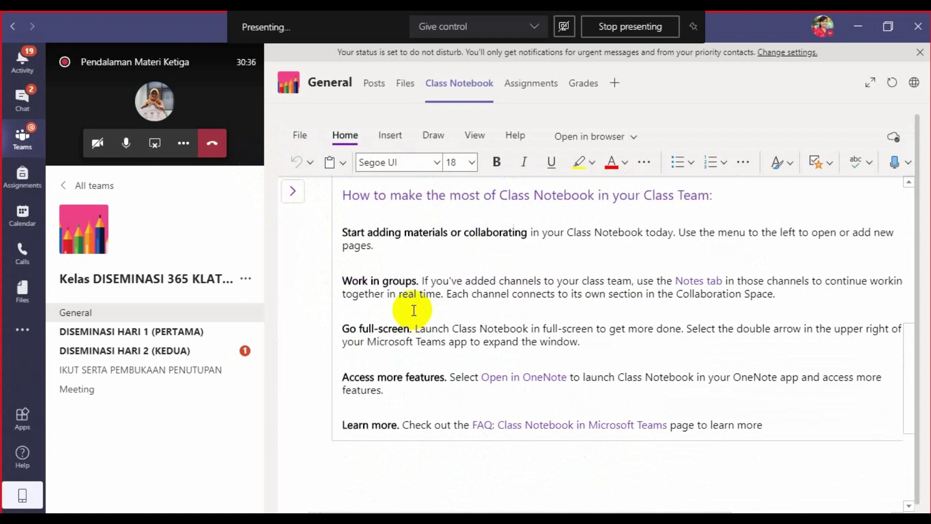
pyautogui.scroll(8, 415, 311)
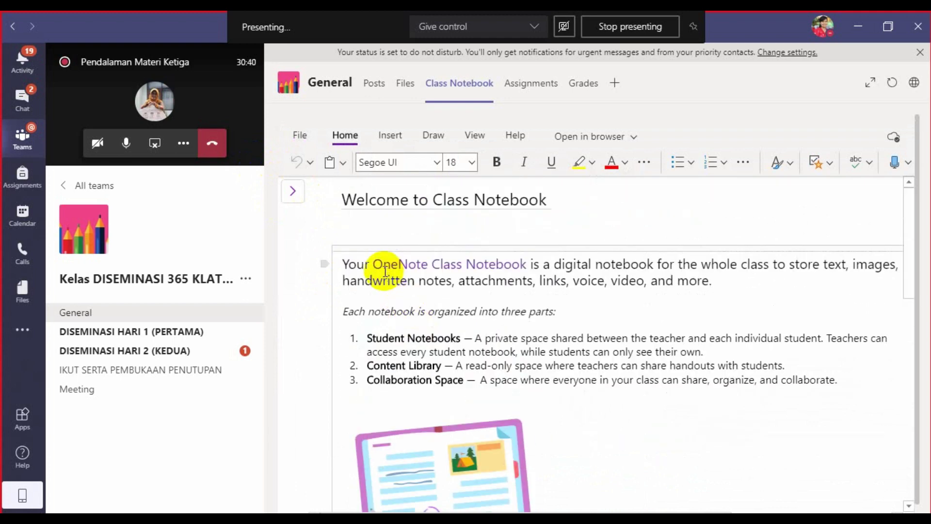
pyautogui.click(296, 194)
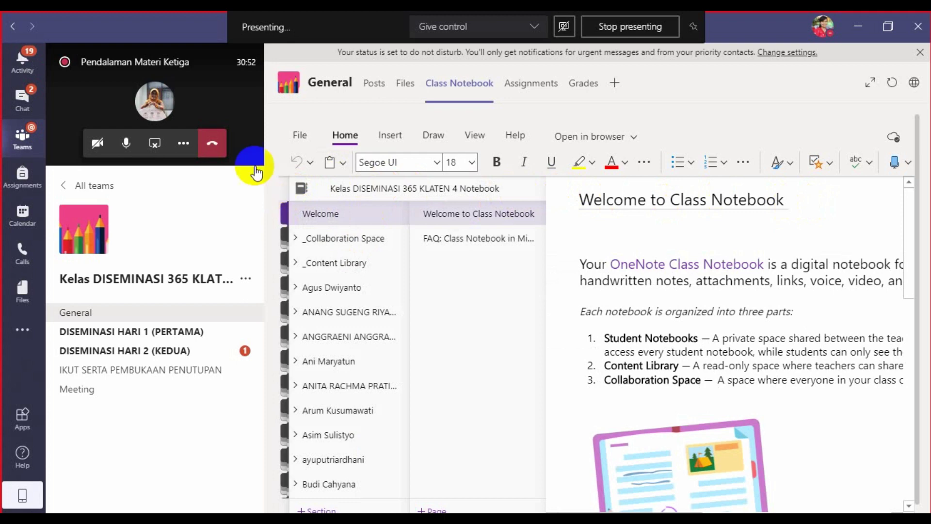
pyautogui.click(127, 144)
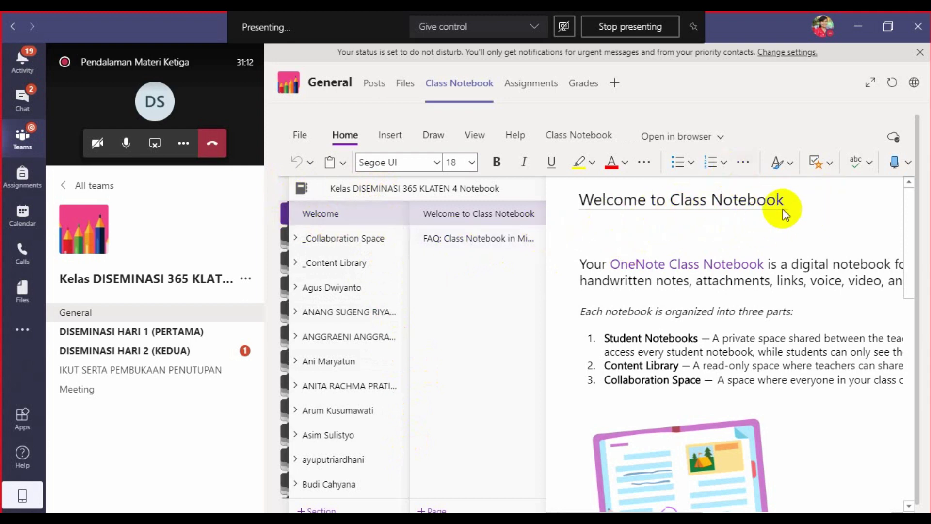
pyautogui.click(580, 198)
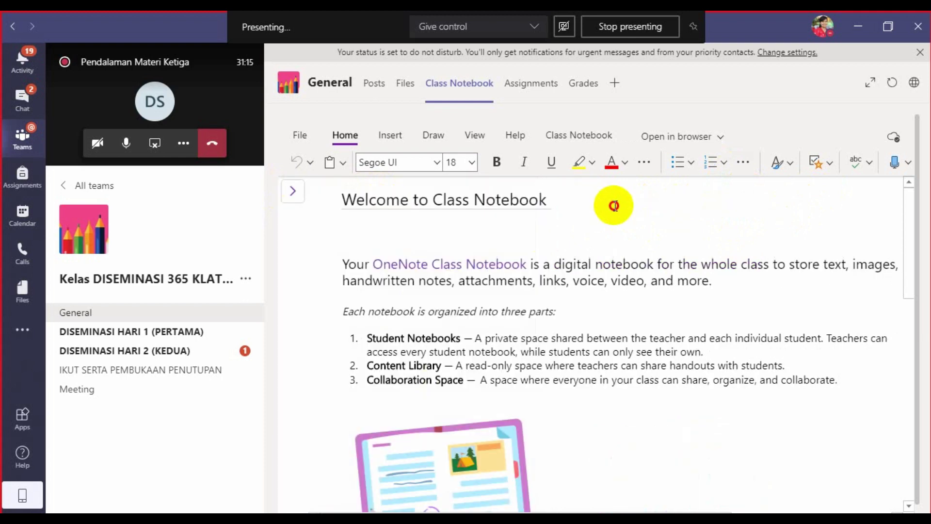
pyautogui.click(293, 196)
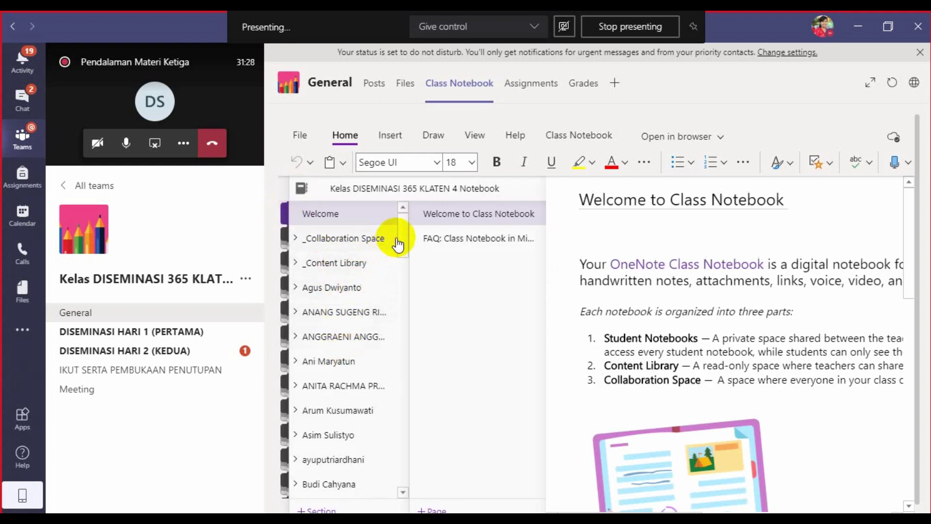
pyautogui.moveTo(401, 238); pyautogui.dragTo(386, 214)
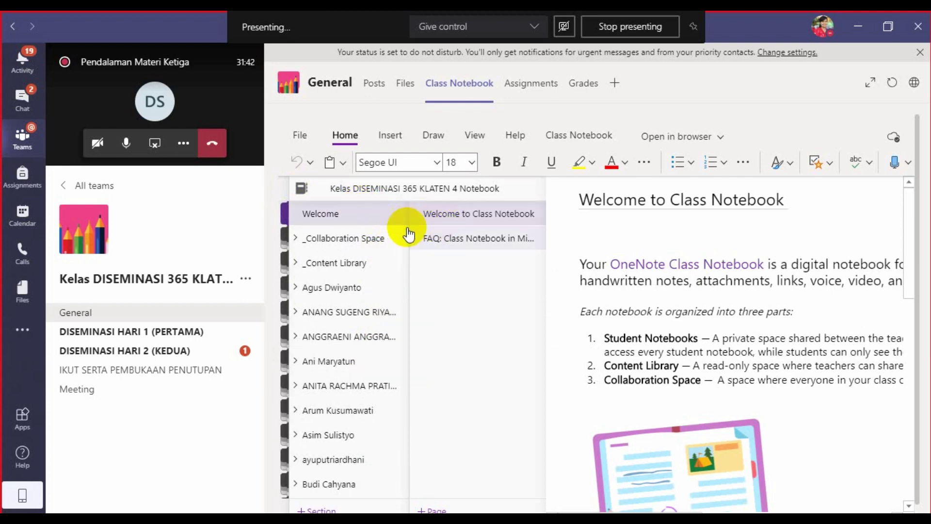
# Step: Replace the welcome page's title with "Selamat Datang di Catatan Kelas Diseminasi 365 Klaten 4"
pyautogui.click(787, 198)
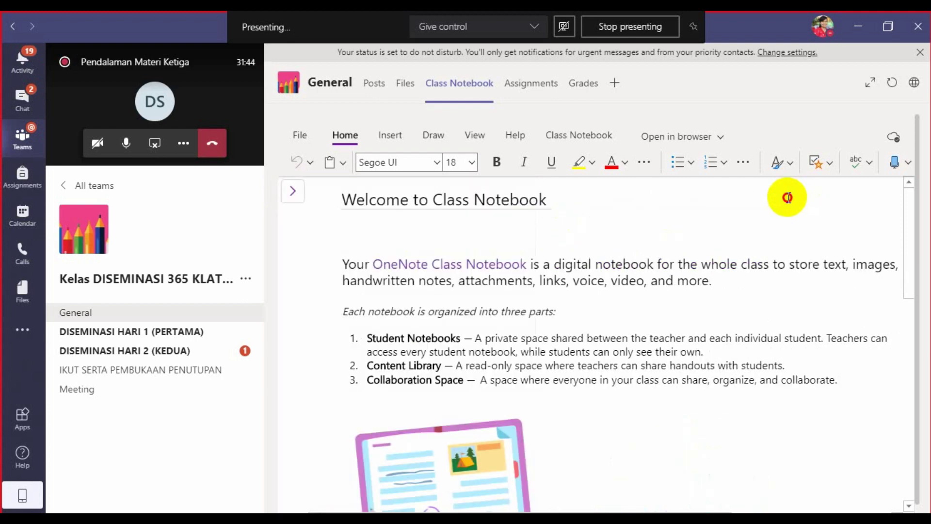
pyautogui.moveTo(551, 201); pyautogui.dragTo(317, 193)
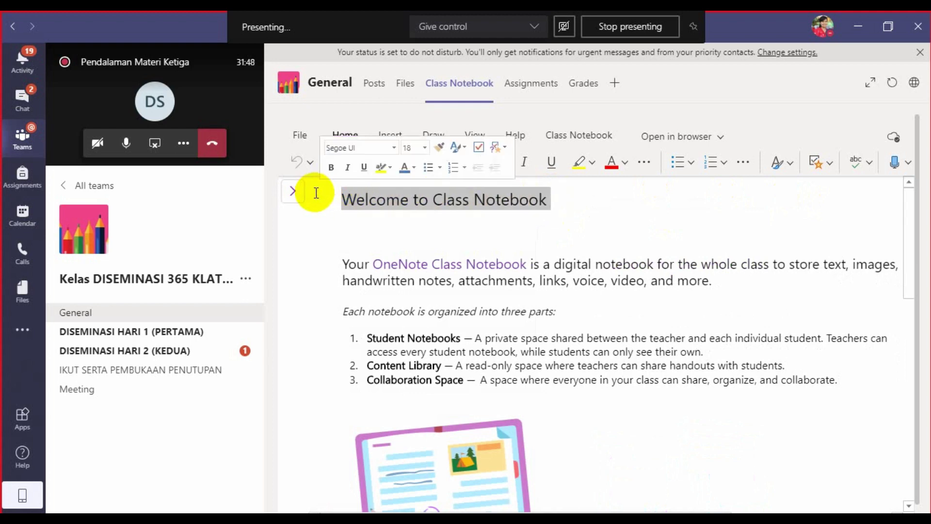
pyautogui.write('Selamat')
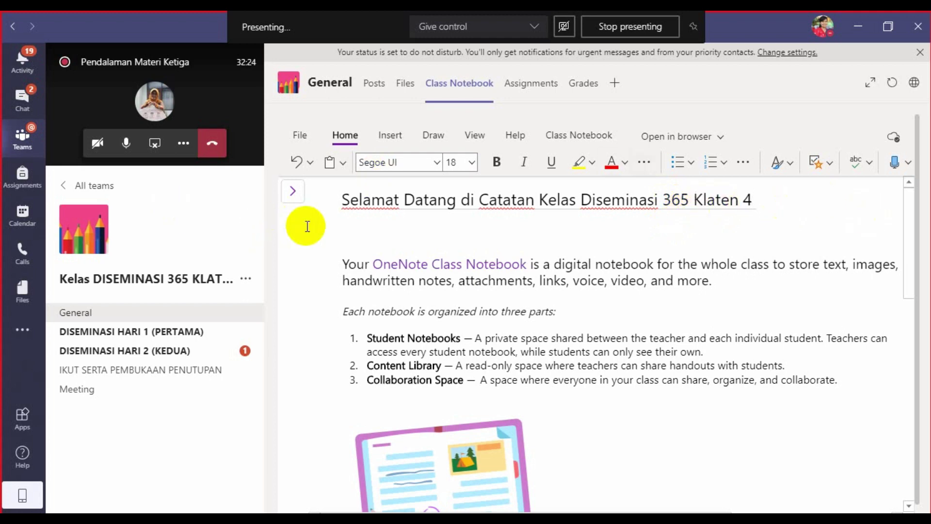
pyautogui.moveTo(366, 265); pyautogui.dragTo(583, 353)
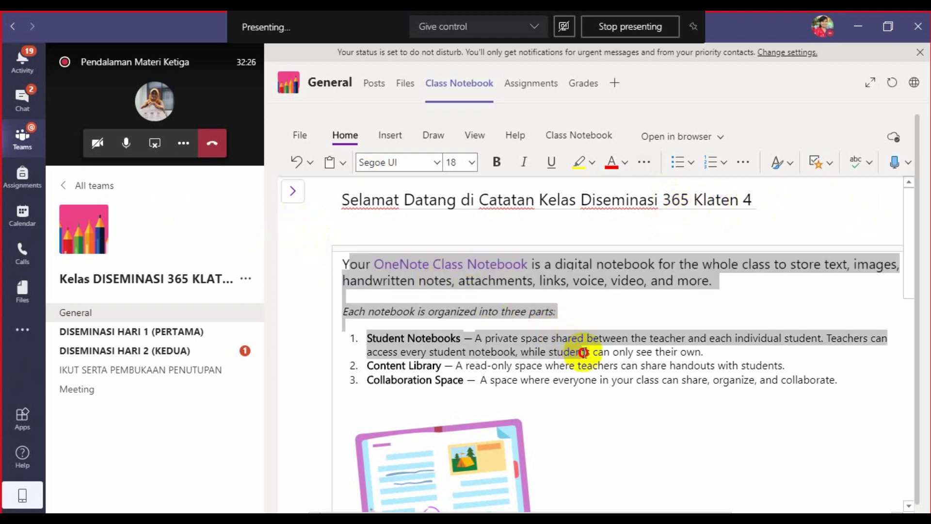
pyautogui.moveTo(343, 266); pyautogui.dragTo(548, 504)
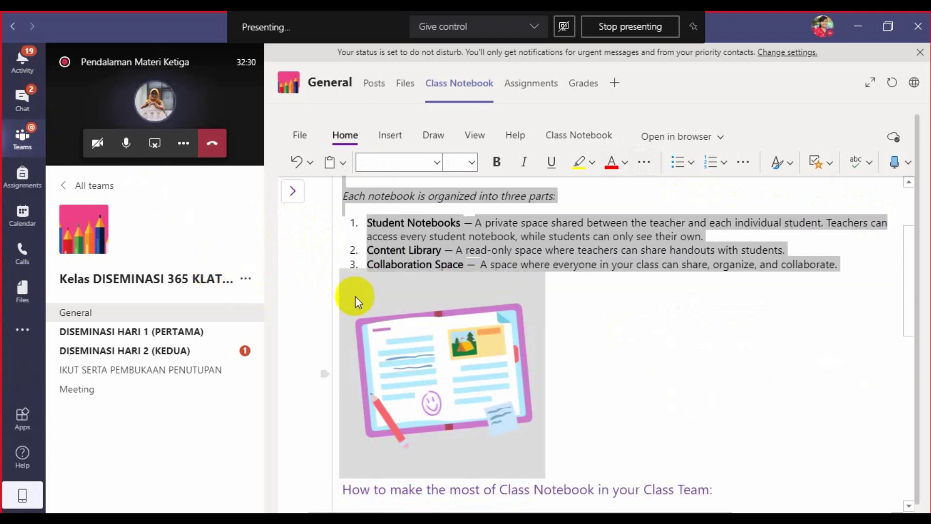
pyautogui.click(401, 247)
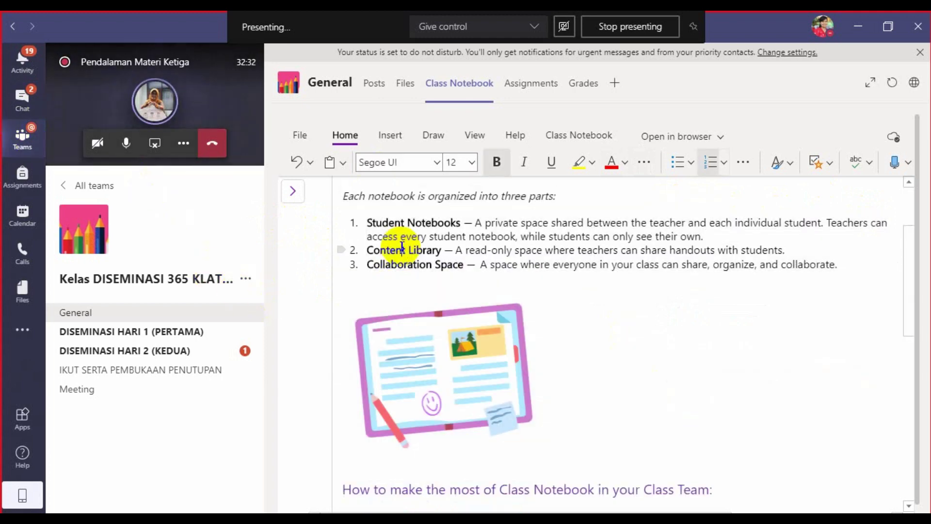
pyautogui.scroll(3, 401, 247)
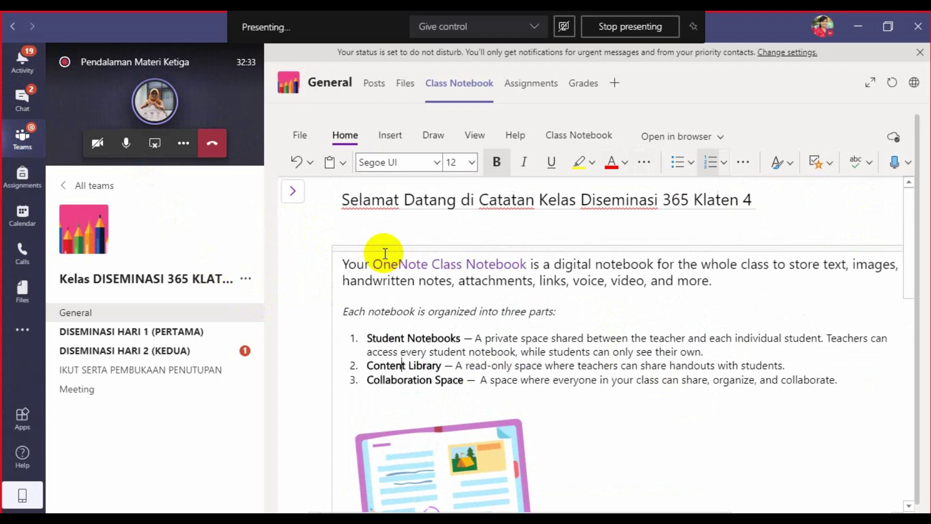
# Step: Expand one student's private notebook in the section list and look through its Indonesian-named sections, including Bahan Ajar and kuis
pyautogui.click(294, 196)
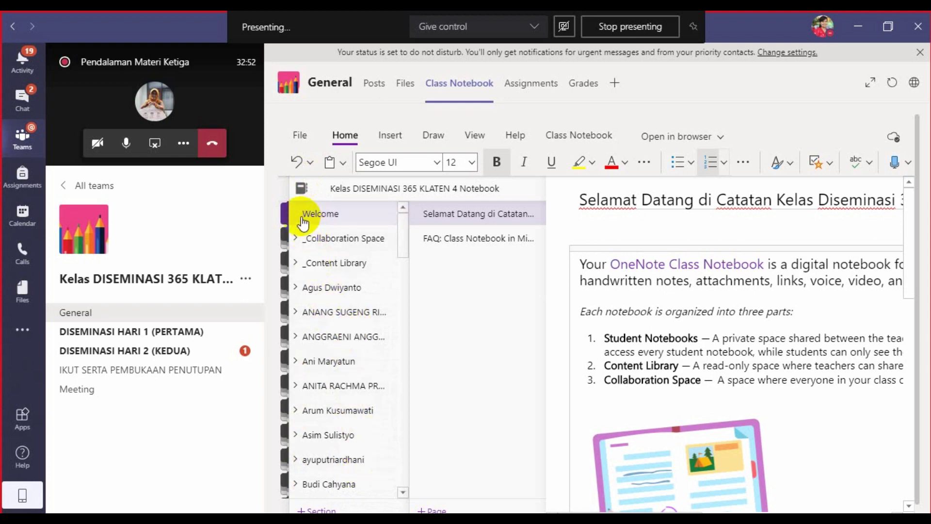
pyautogui.click(293, 312)
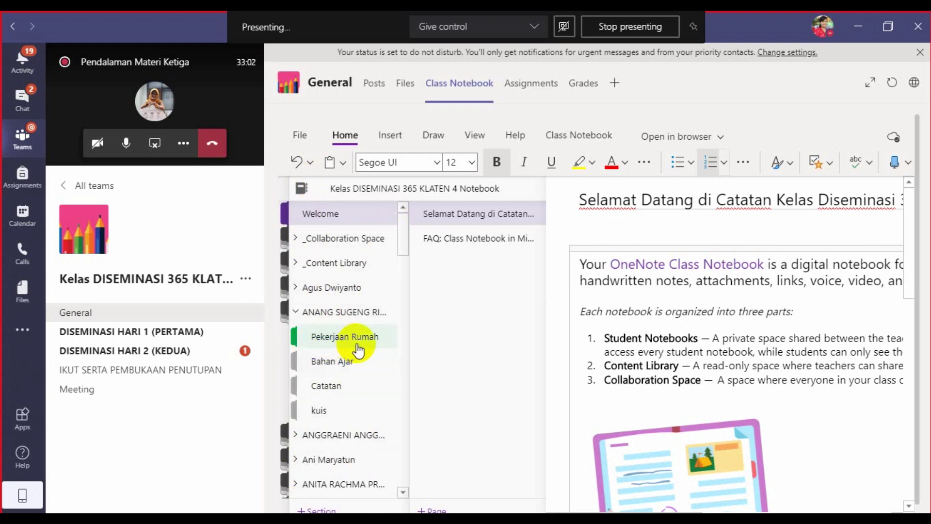
pyautogui.click(330, 392)
pyautogui.click(325, 371)
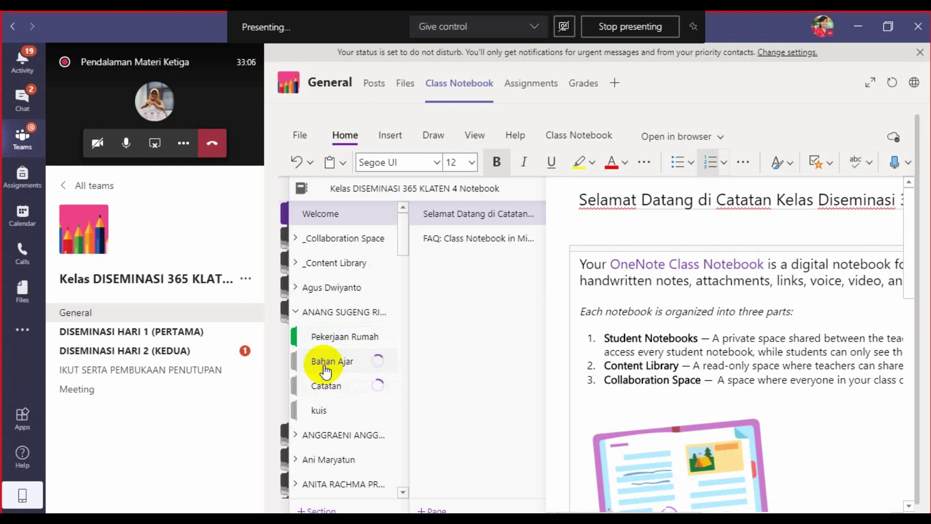
pyautogui.click(320, 342)
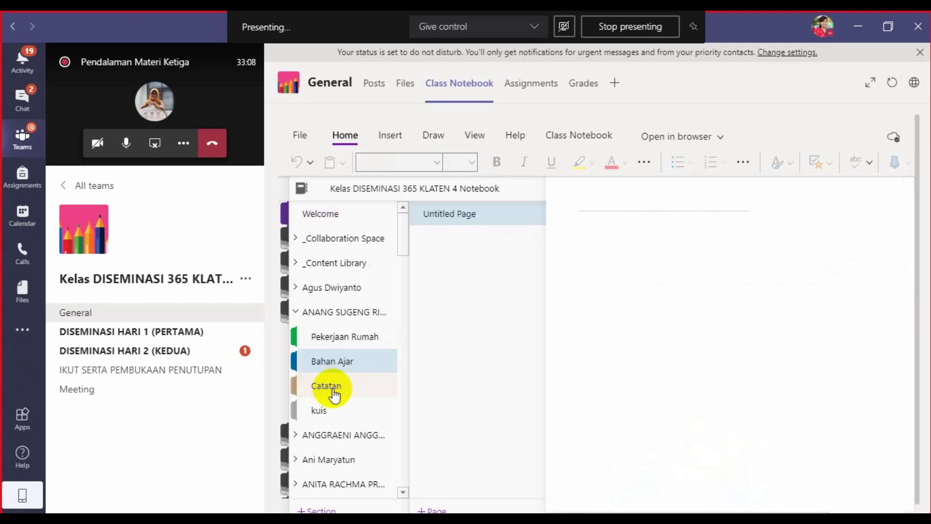
pyautogui.click(322, 337)
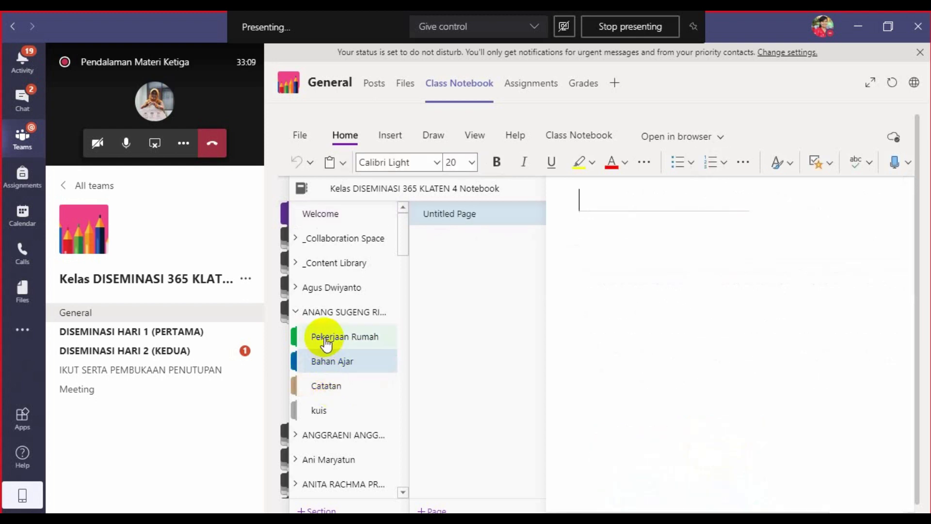
pyautogui.click(339, 362)
pyautogui.click(334, 409)
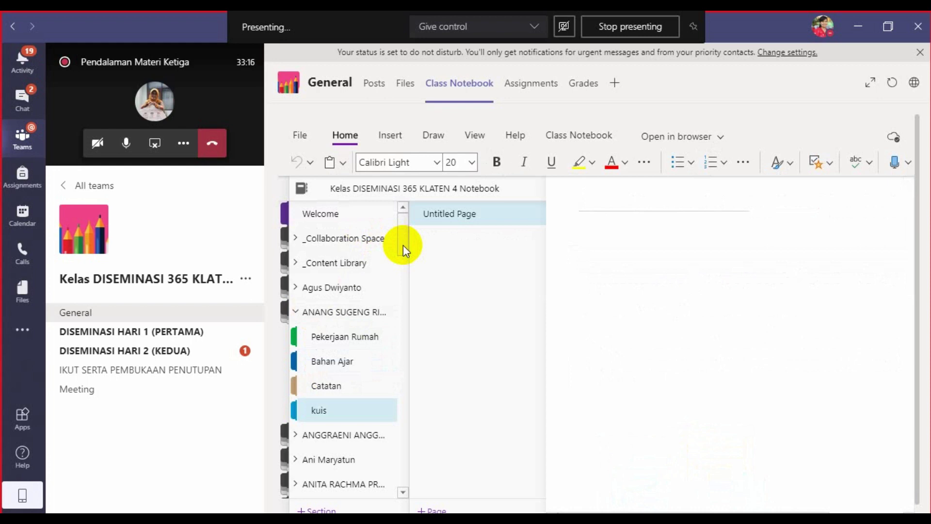
# Step: Delete the introductory text on the Welcome section's first page, from "Your OneNote Class Notebook" through the Collaboration Space list item
pyautogui.click(317, 213)
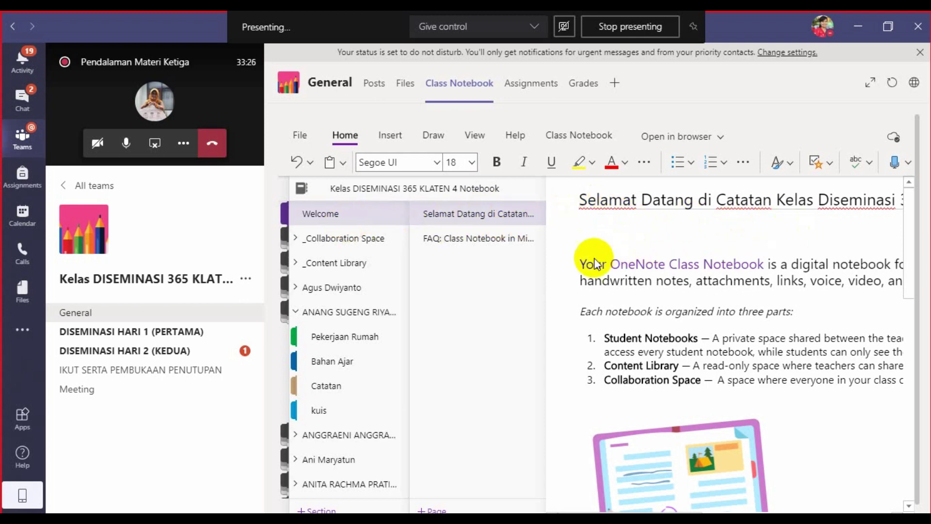
pyautogui.click(640, 263)
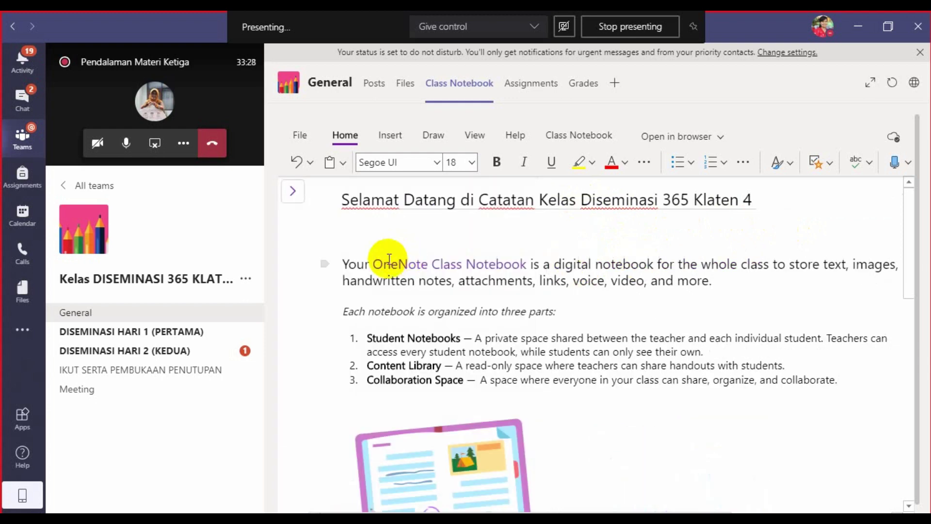
pyautogui.moveTo(343, 266); pyautogui.dragTo(839, 271)
pyautogui.moveTo(842, 264); pyautogui.dragTo(844, 264)
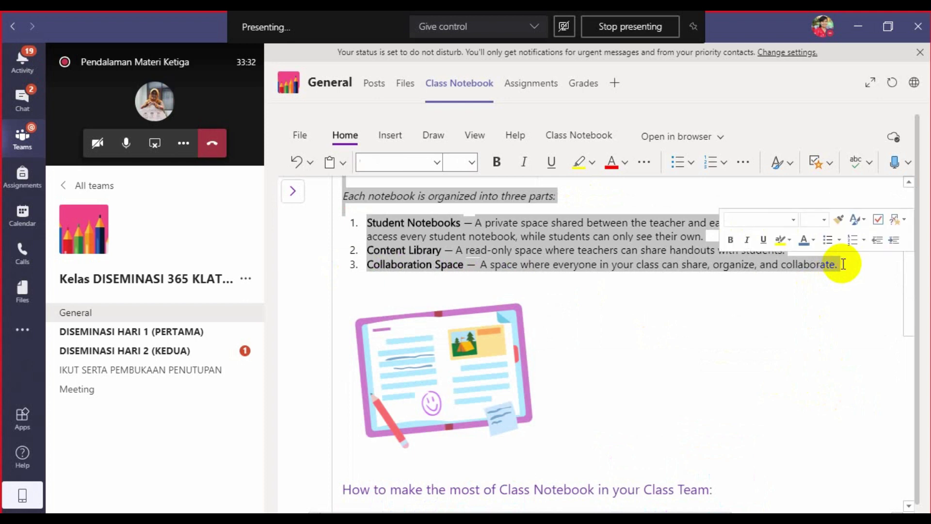
pyautogui.press('Delete')
# Step: Delete the notebook illustration and all the text from "How to make the most of Class Notebook" onward on the welcome page
pyautogui.click(470, 278)
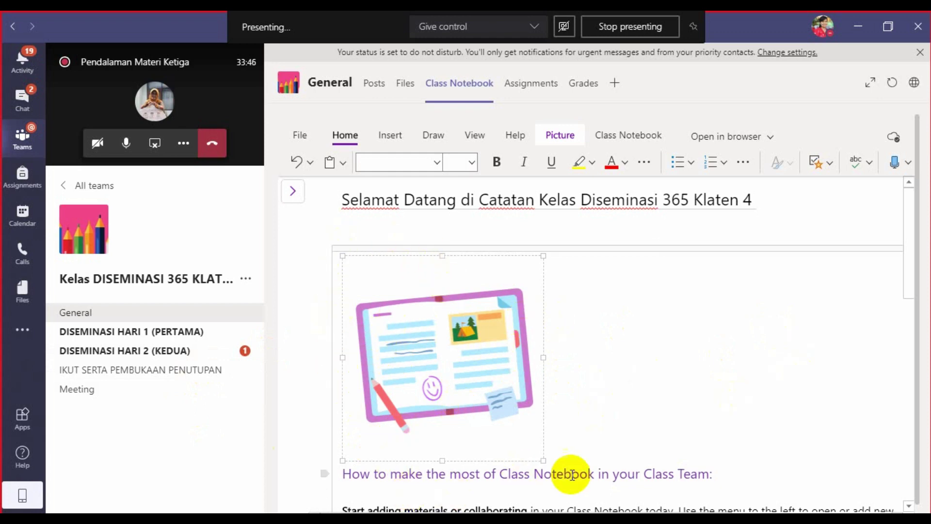
pyautogui.scroll(-7, 462, 406)
pyautogui.scroll(5, 370, 263)
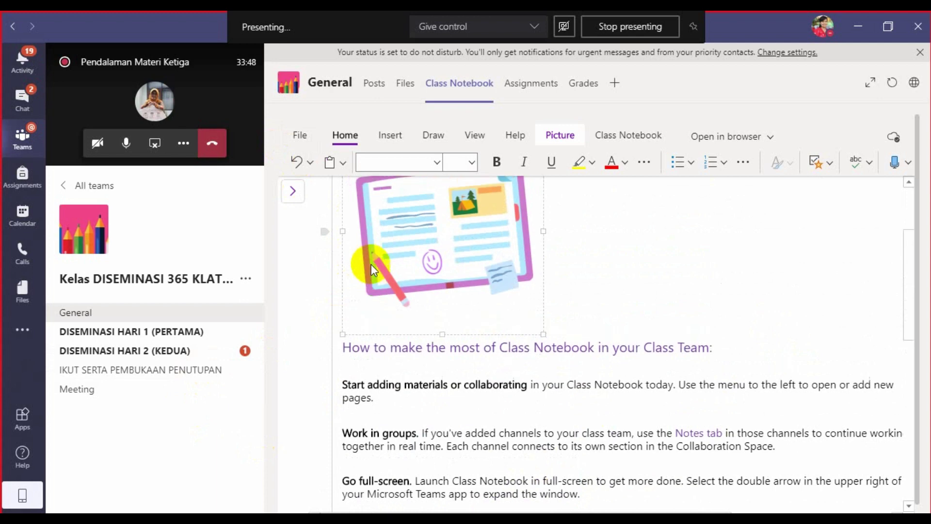
pyautogui.scroll(3, 371, 264)
pyautogui.moveTo(342, 255); pyautogui.dragTo(411, 336)
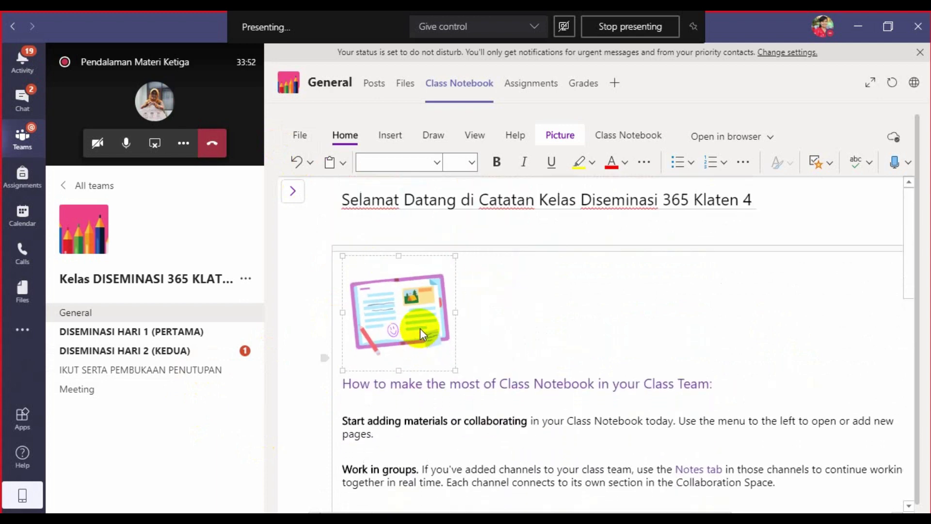
pyautogui.press('Delete')
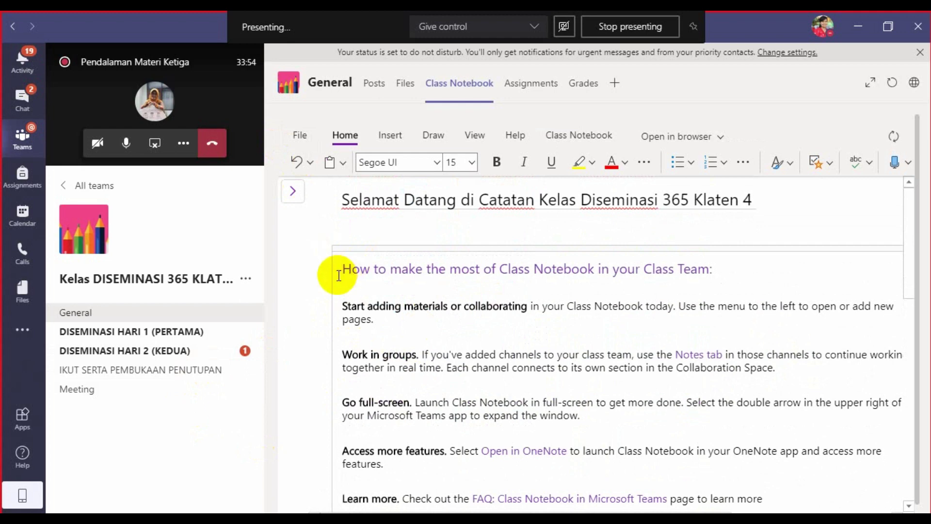
pyautogui.moveTo(339, 275); pyautogui.dragTo(771, 239)
pyautogui.press('Delete')
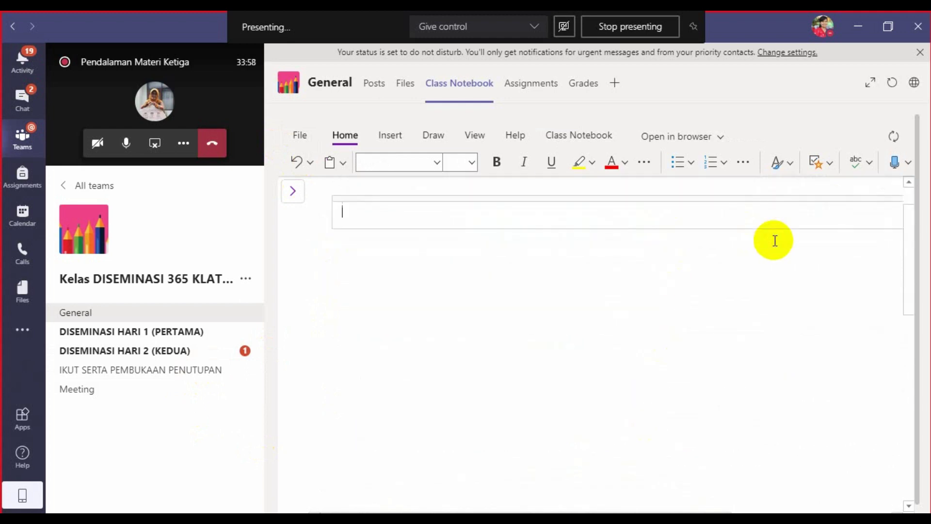
# Step: Add a new blank page to the Welcome section
pyautogui.click(293, 194)
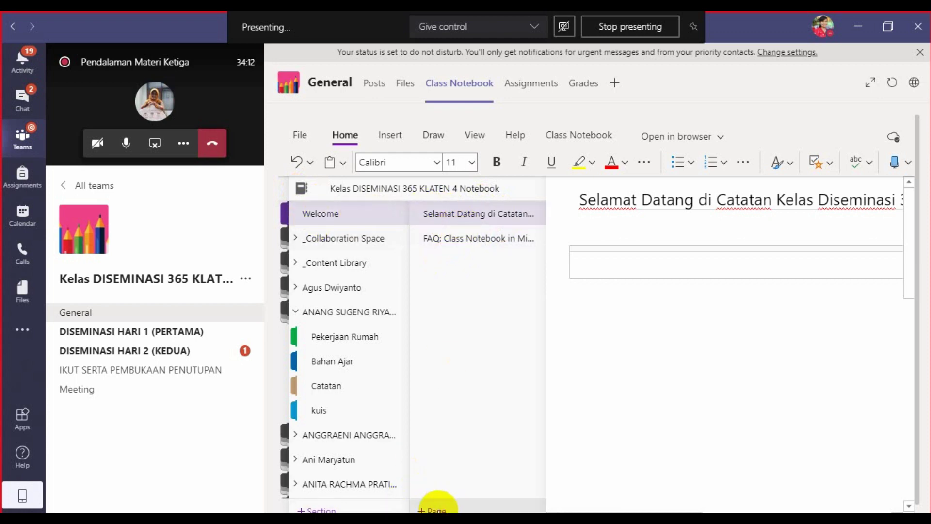
pyautogui.click(433, 509)
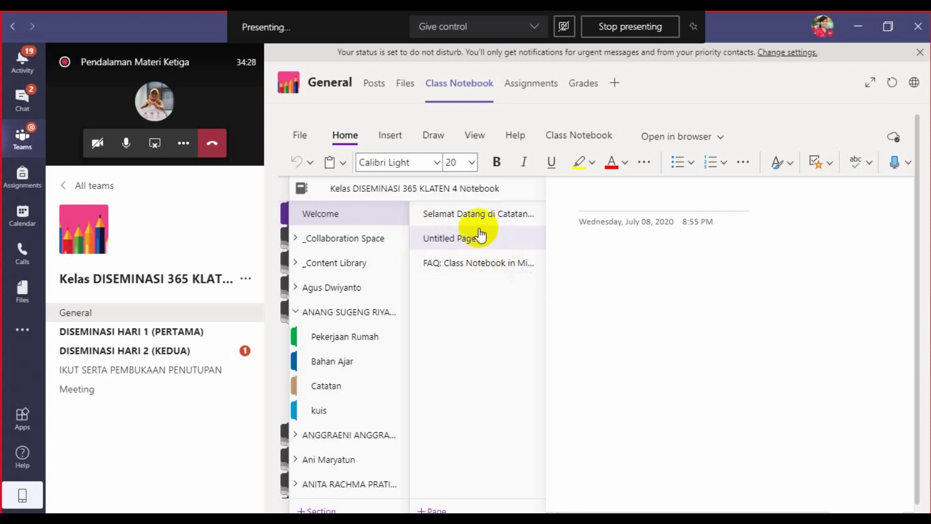
pyautogui.click(516, 243)
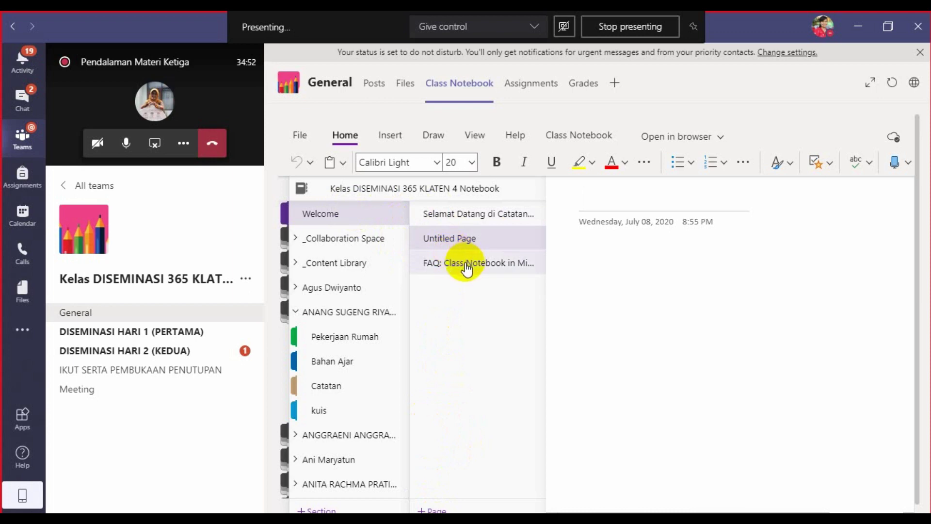
# Step: View the welcome and FAQ pages of the Welcome section, and expand the _Collaboration Space section group
pyautogui.click(431, 216)
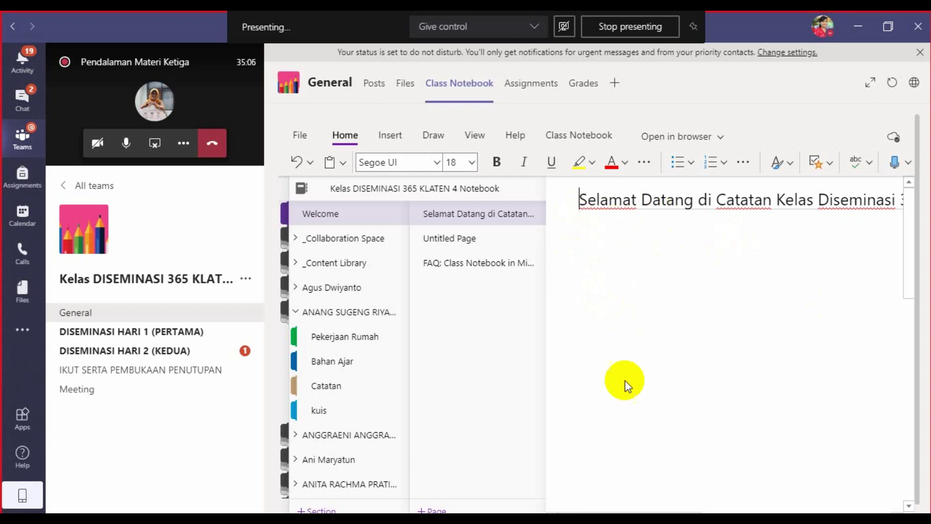
pyautogui.click(461, 267)
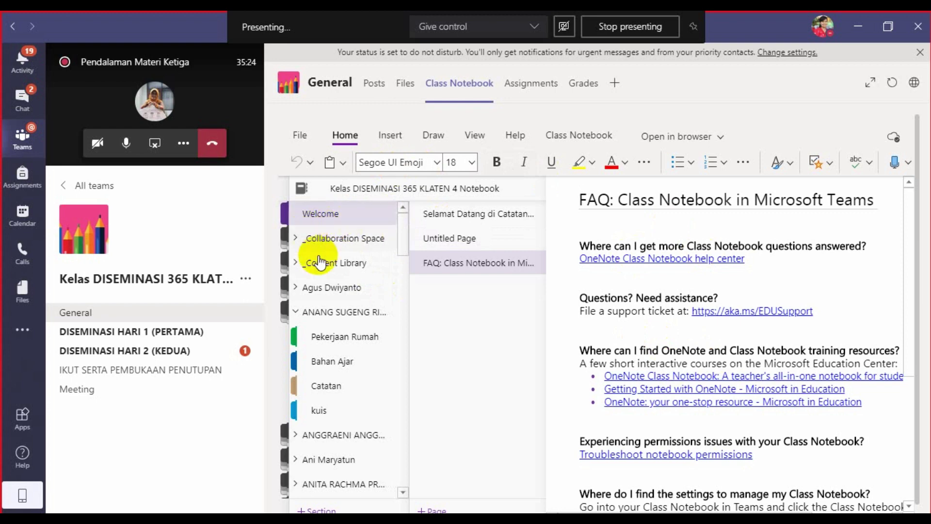
pyautogui.click(333, 216)
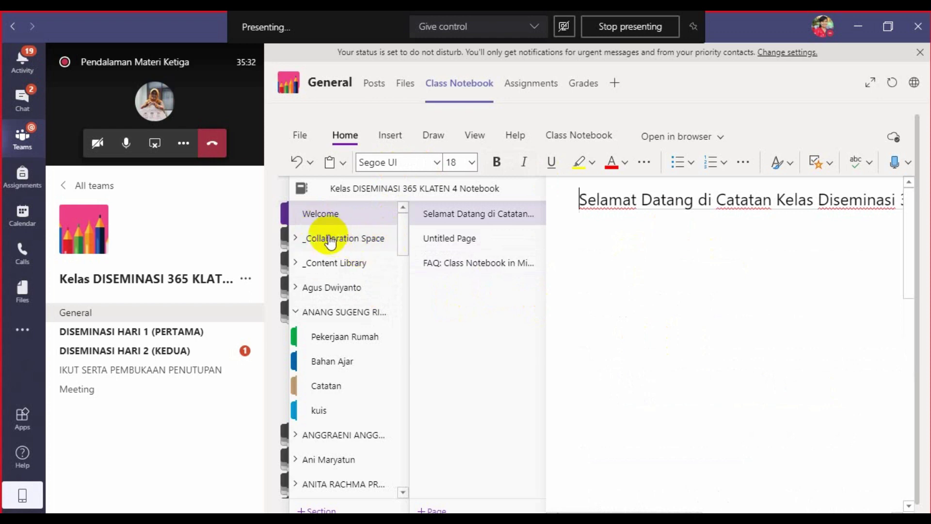
pyautogui.click(328, 240)
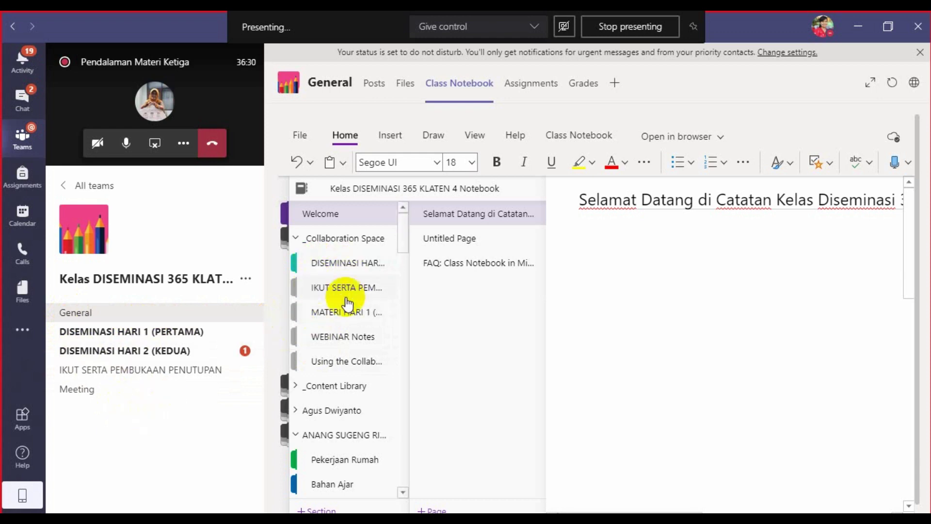
# Step: View the DISEMINASI HARI 2, IKUT SERTA, MATERI HARI 1, WEBINAR Notes and Using the Collaboration Space sections of the _Collaboration Space
pyautogui.click(349, 272)
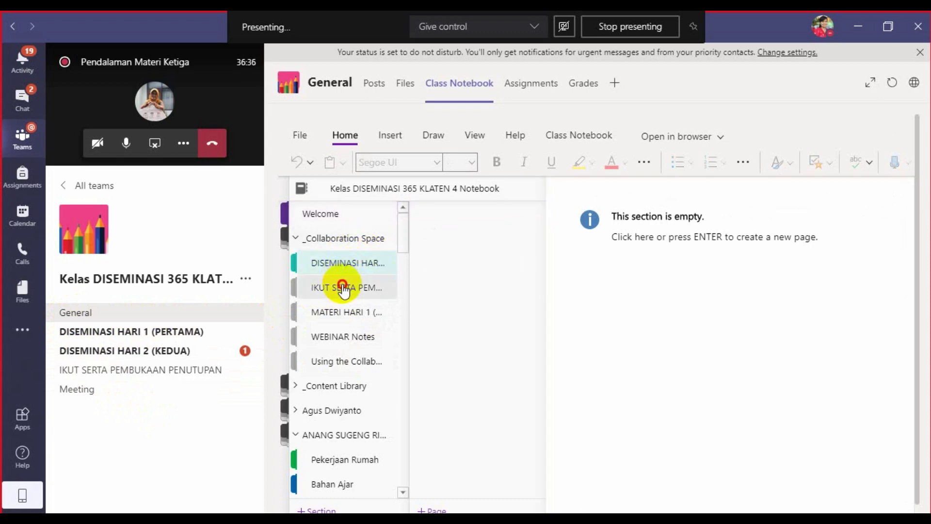
pyautogui.click(355, 316)
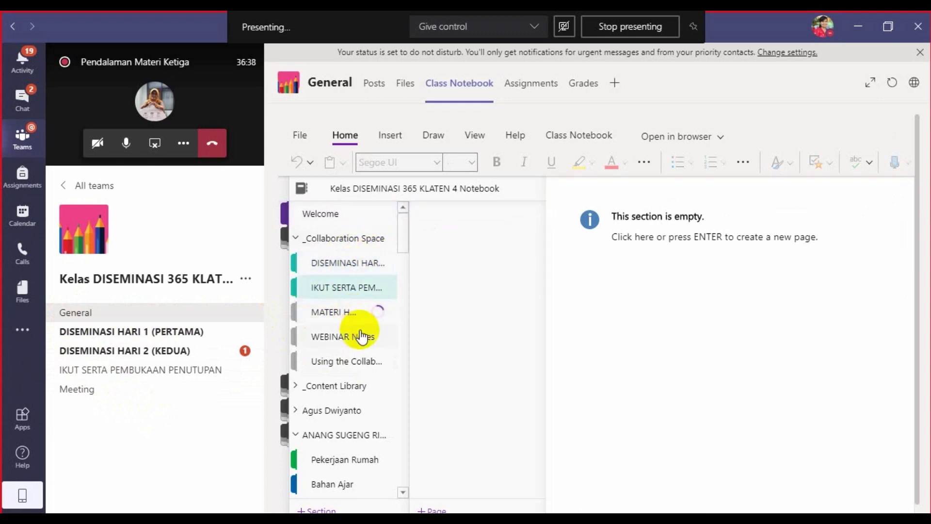
pyautogui.click(352, 339)
pyautogui.click(350, 365)
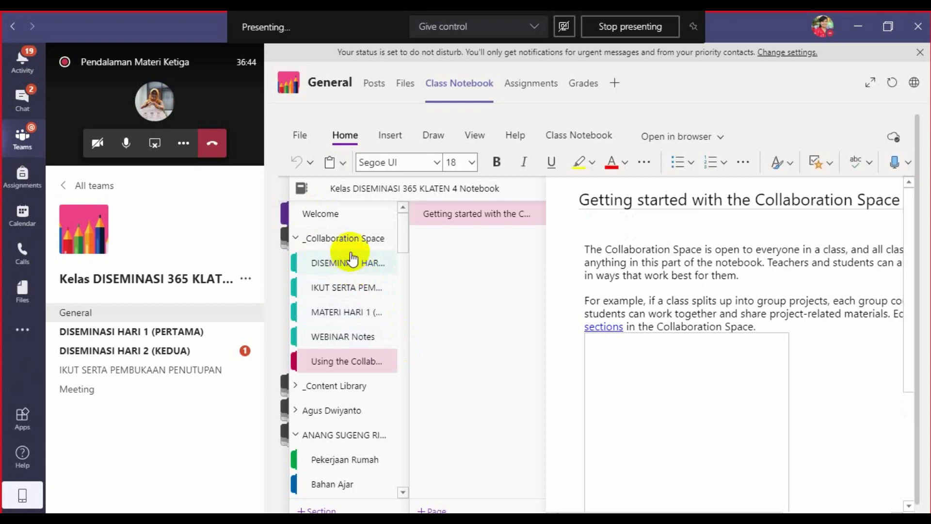
# Step: Create a new page in the empty DISEMINASI HARI 2 section of the _Collaboration Space
pyautogui.click(345, 270)
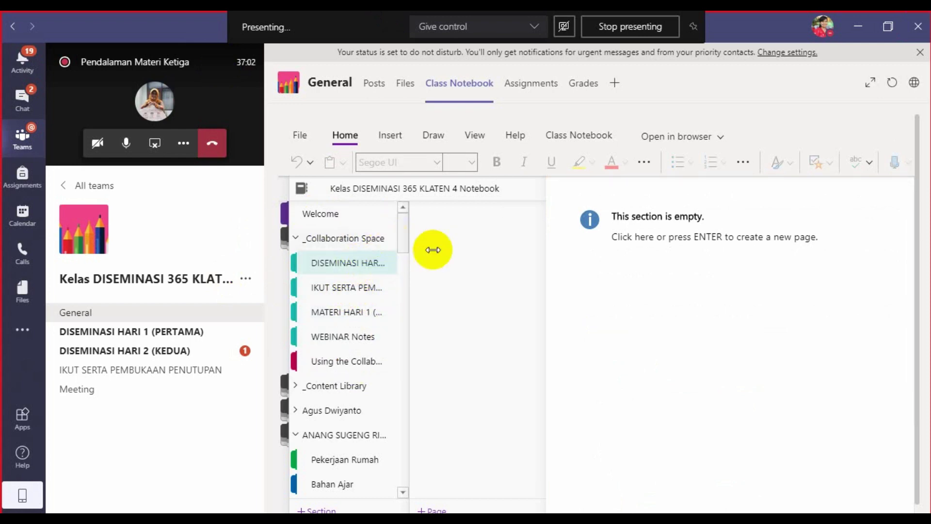
pyautogui.click(357, 262)
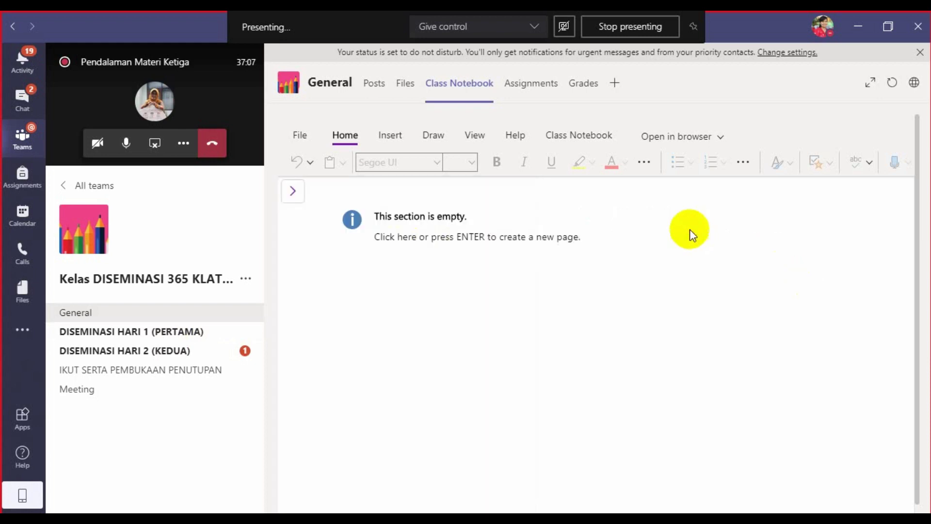
pyautogui.click(412, 213)
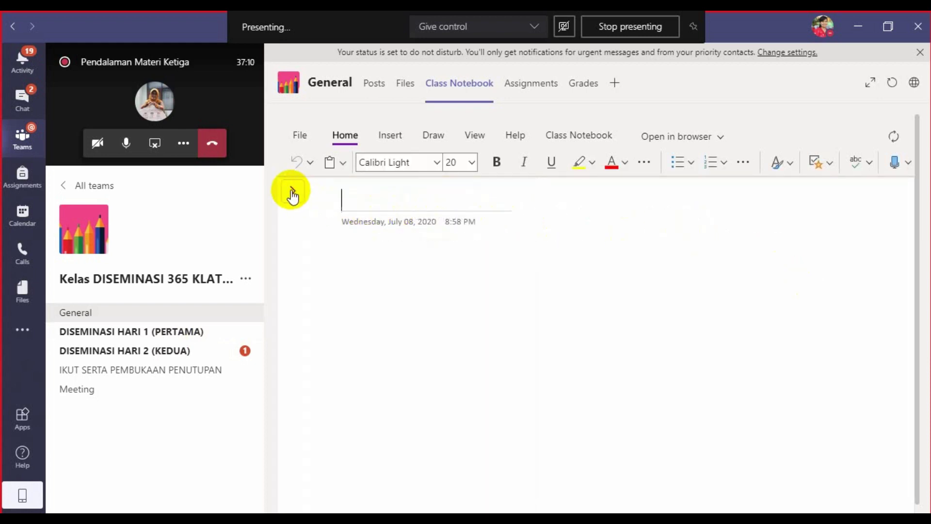
# Step: Title the new page in the DISEMINASI HARI 2 section "TEKS FABEL"
pyautogui.click(293, 191)
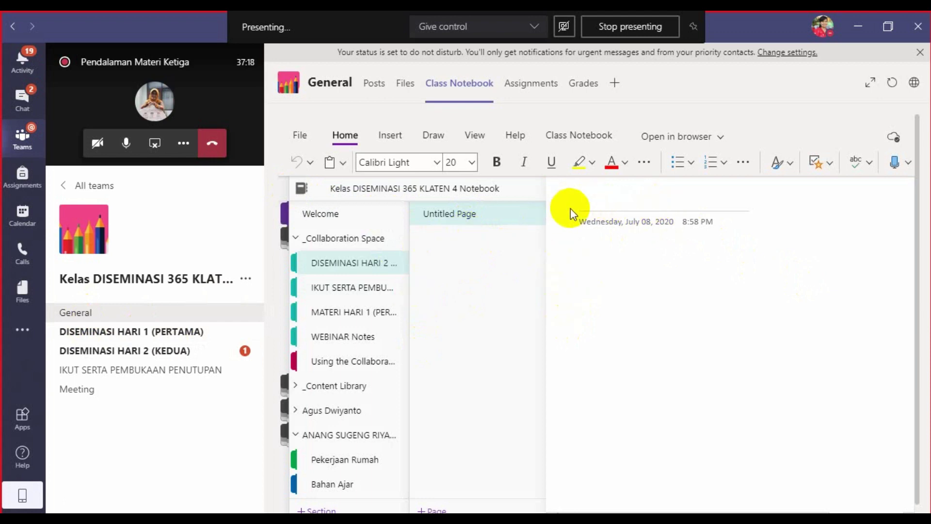
pyautogui.hotkey('ctrl', 'shift', 'g')
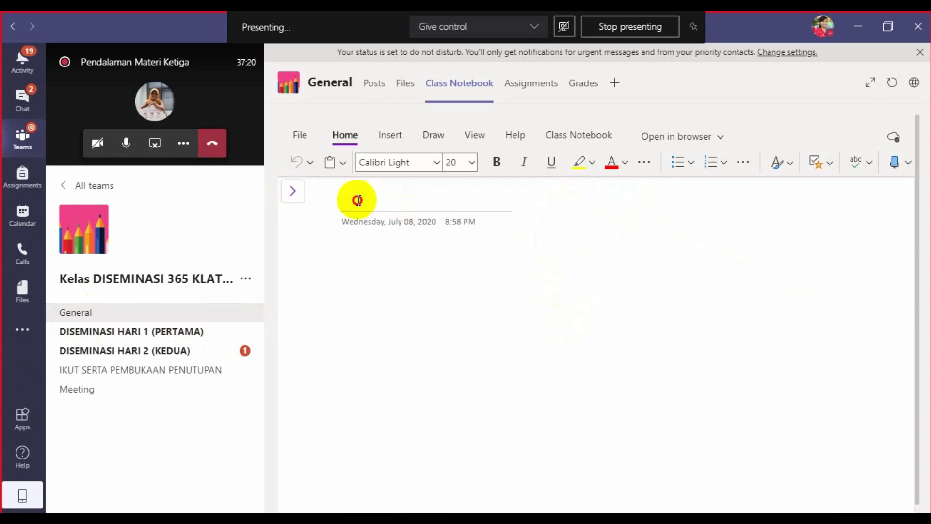
pyautogui.click(293, 192)
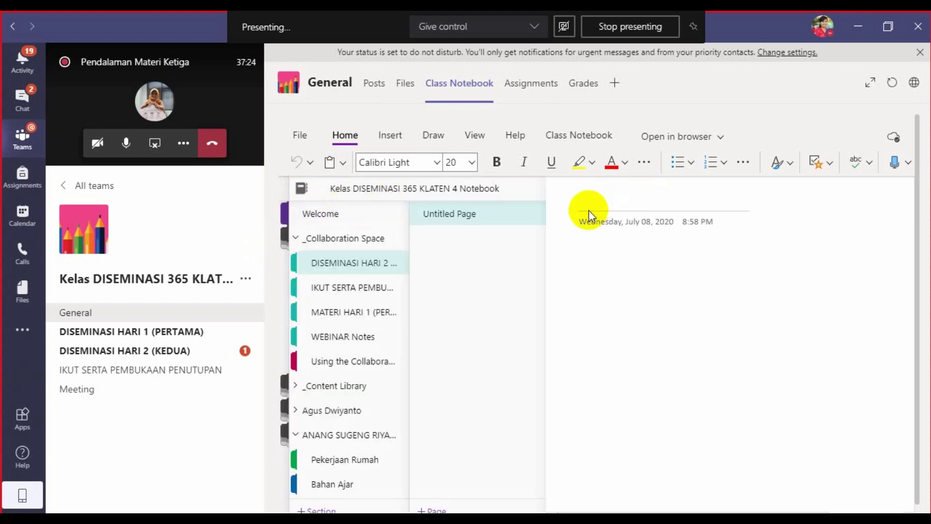
pyautogui.hotkey('ctrl', 'shift', 'g')
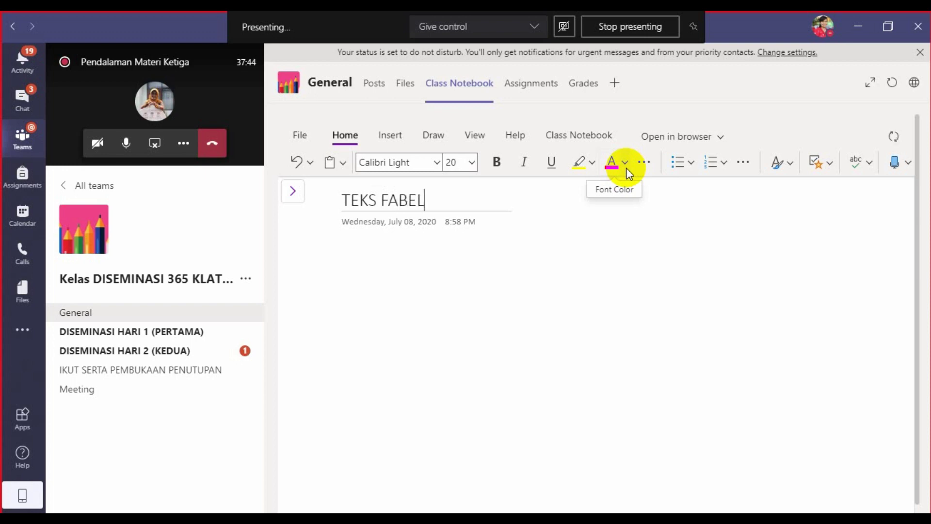
pyautogui.click(380, 244)
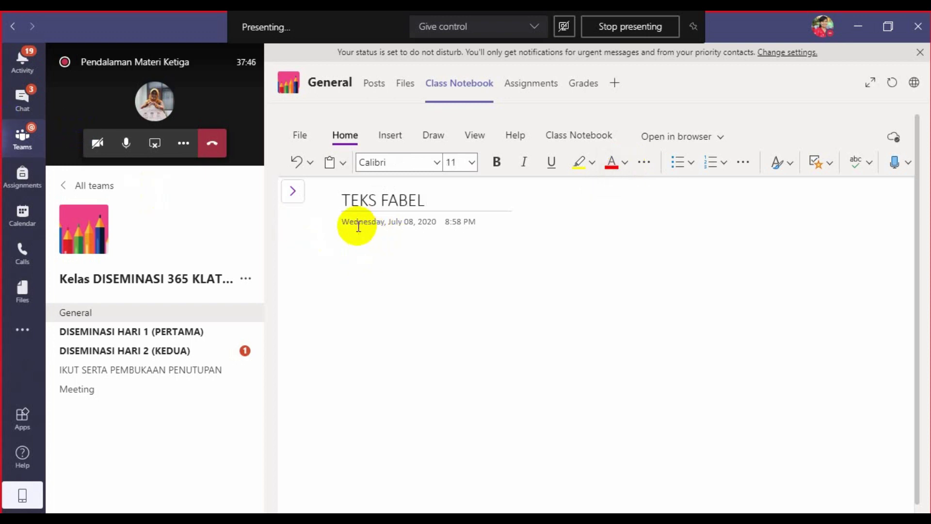
pyautogui.moveTo(344, 224); pyautogui.dragTo(459, 246)
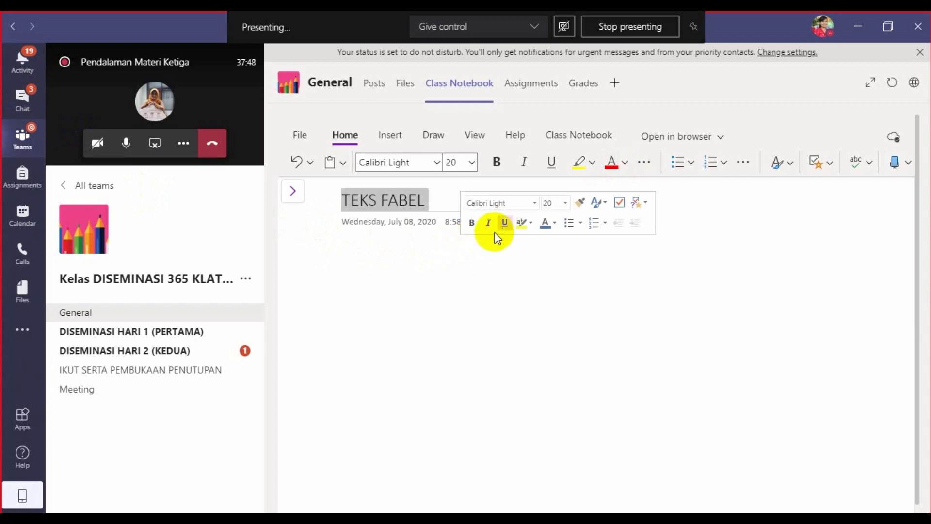
pyautogui.click(422, 238)
pyautogui.press('Up')
pyautogui.press('Up')
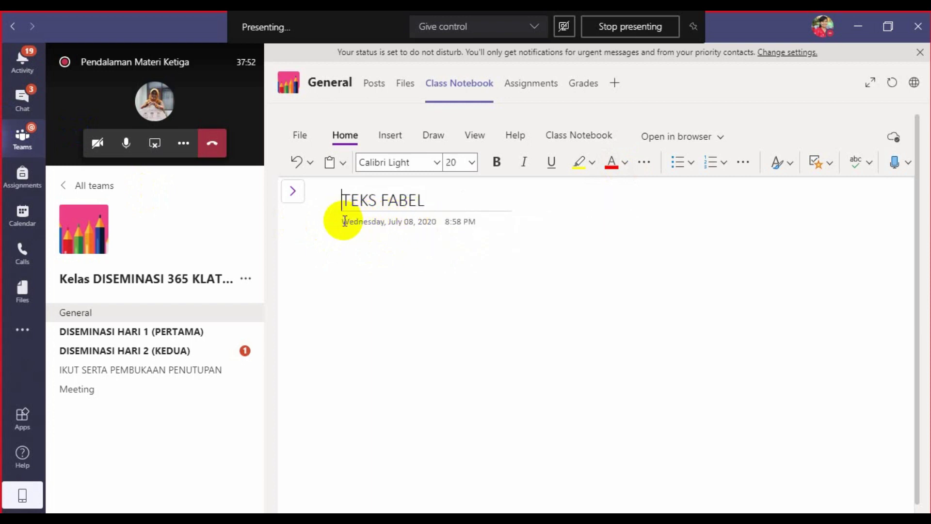
pyautogui.press('Down')
pyautogui.press('Down')
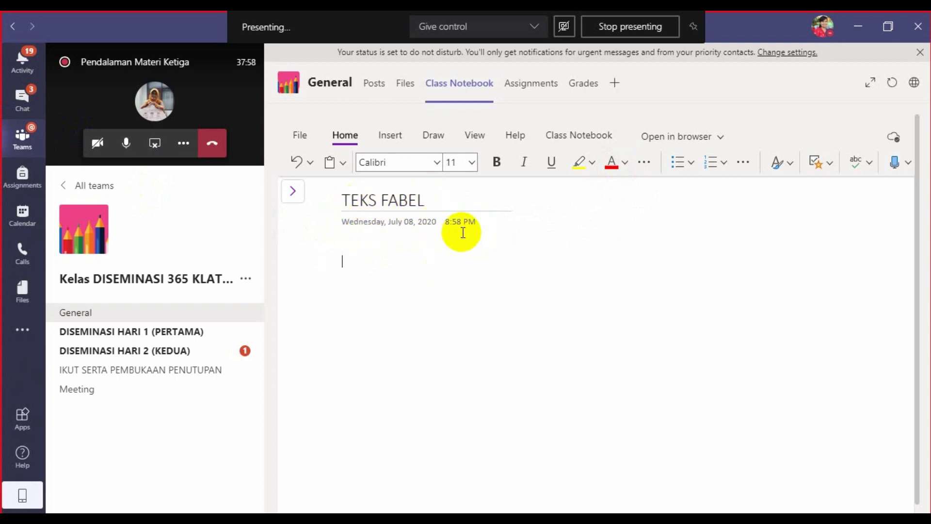
pyautogui.press('Up')
pyautogui.press('Up')
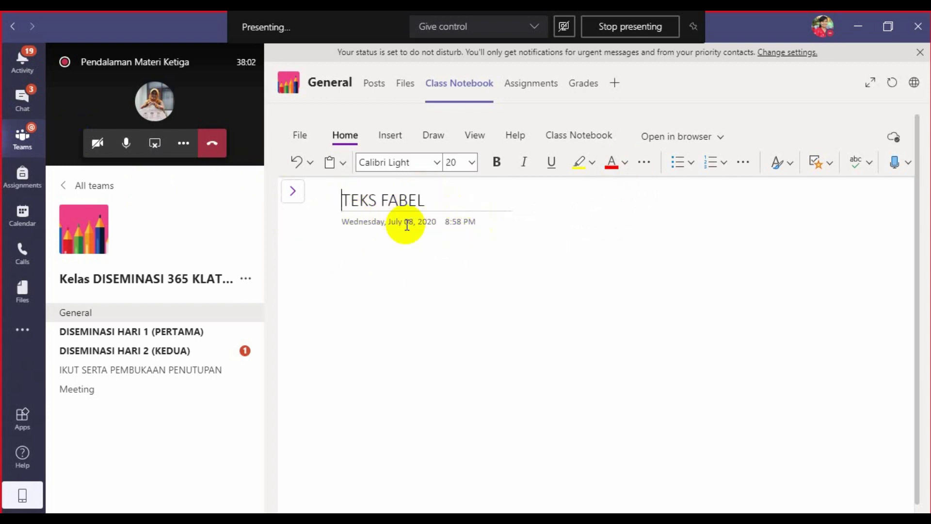
pyautogui.click(425, 200)
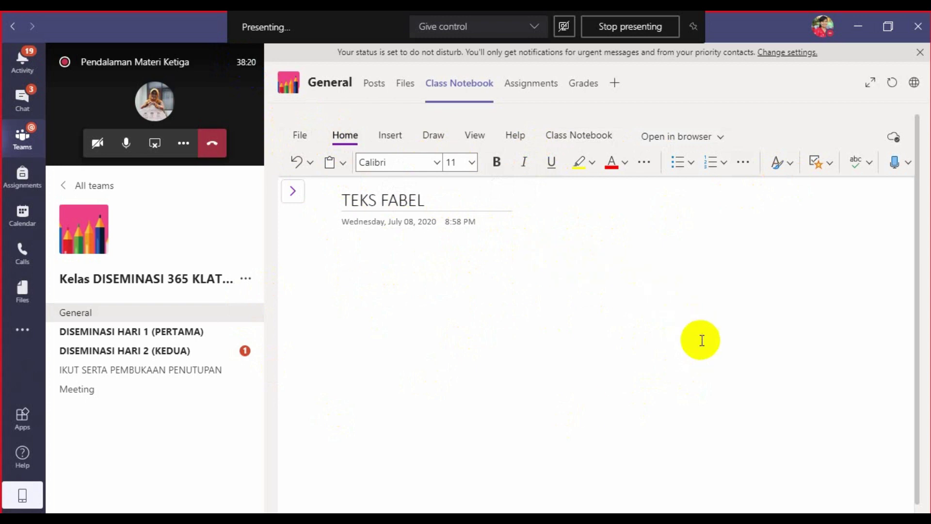
# Step: Write the note "Pesan apa yang dapay kamu ambil" in the body of the page, below the TEKS FABEL title
pyautogui.click(370, 393)
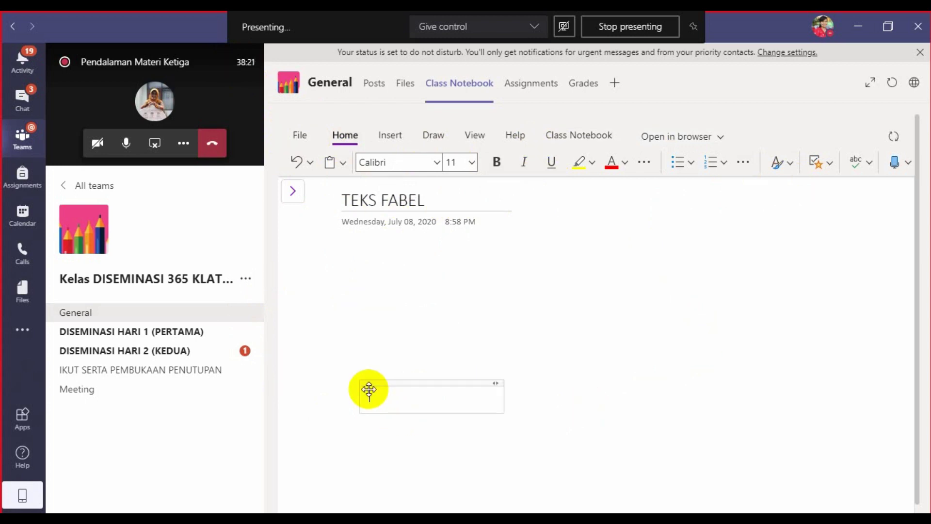
pyautogui.click(389, 345)
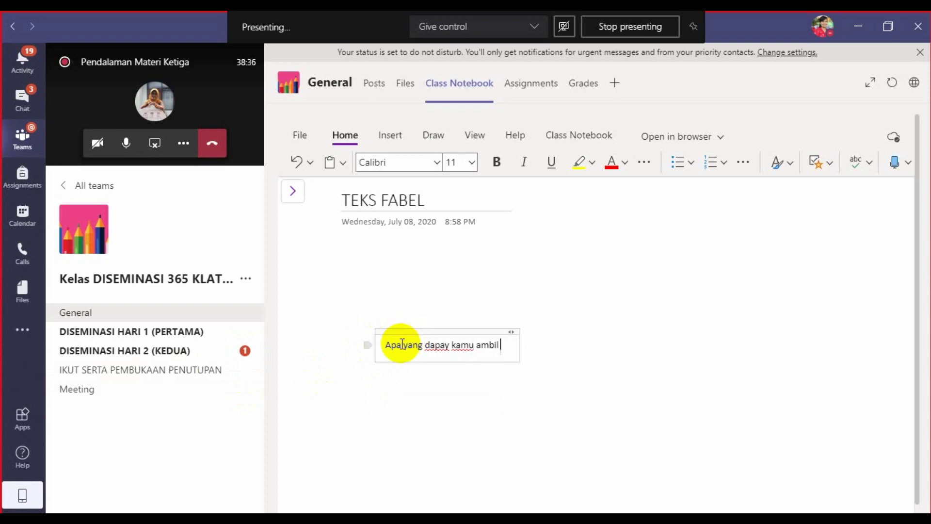
pyautogui.click(401, 346)
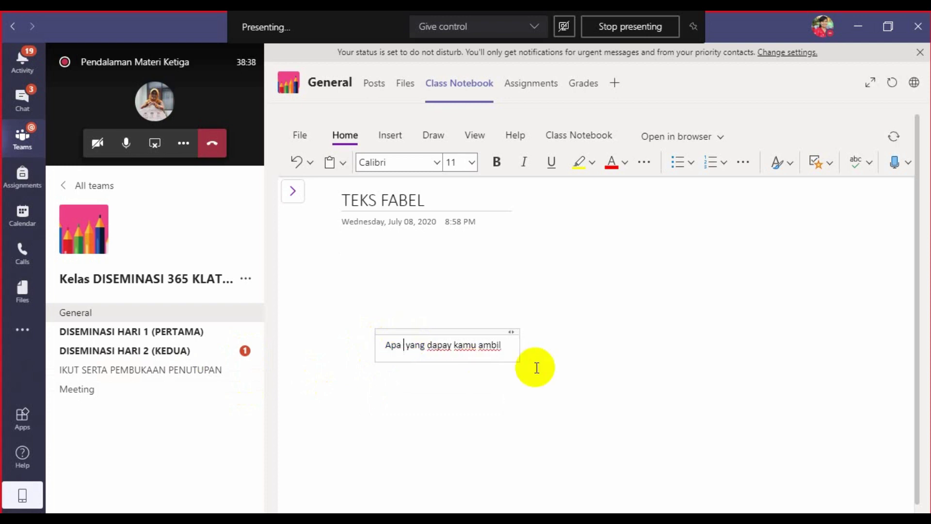
pyautogui.press('BackSpace')
pyautogui.press('BackSpace')
pyautogui.press('BackSpace')
pyautogui.press('BackSpace')
pyautogui.write('Pesan')
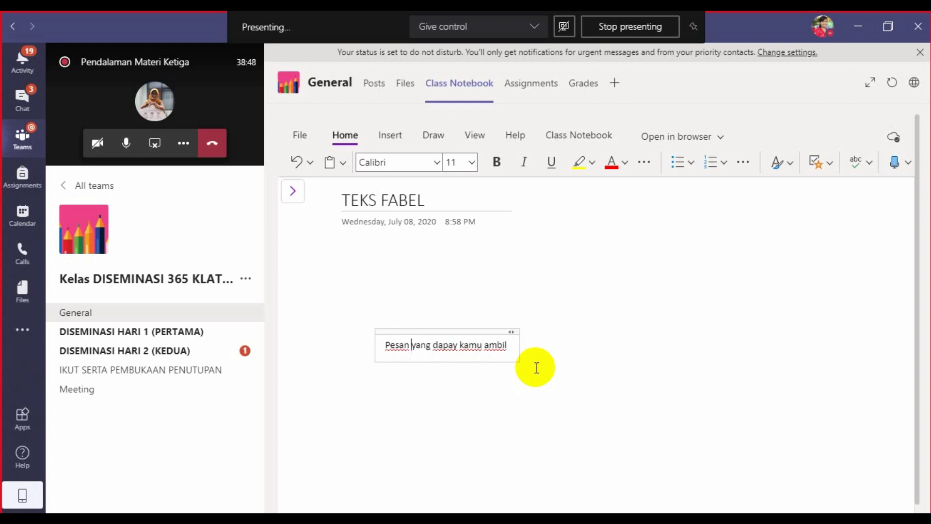
pyautogui.write('apa')
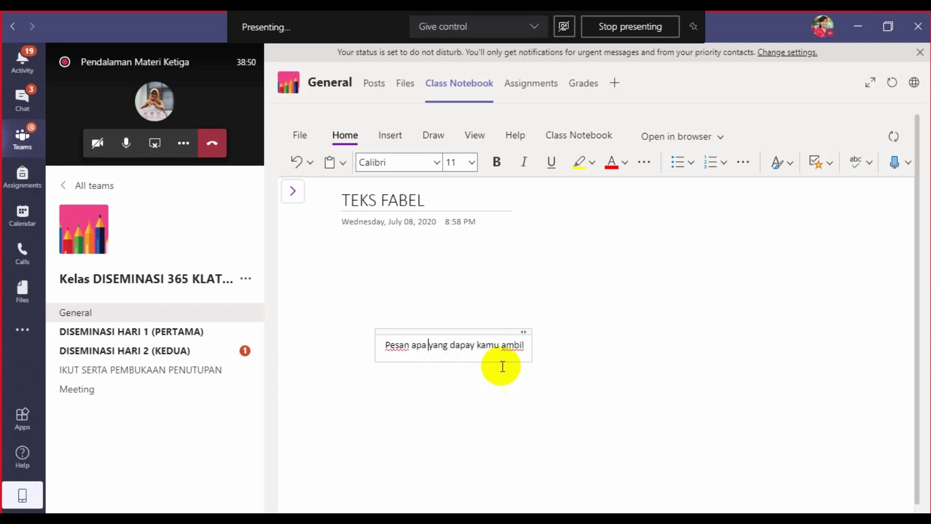
# Step: Replace "dapay" in the note with "dapat kamu" and append "dalam cerita tersebut!" to the end of the sentence
pyautogui.click(474, 352)
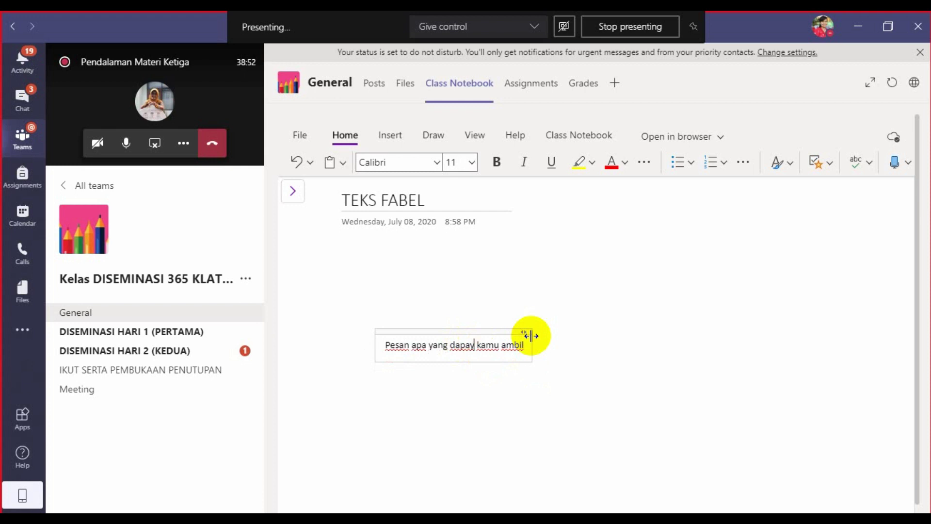
pyautogui.press('BackSpace')
pyautogui.write('t kamu')
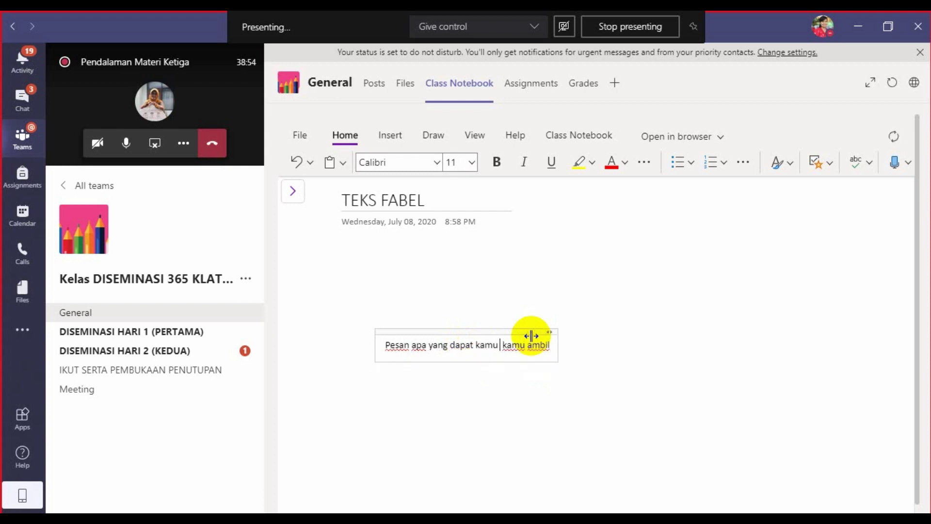
pyautogui.click(556, 349)
pyautogui.write('dalam')
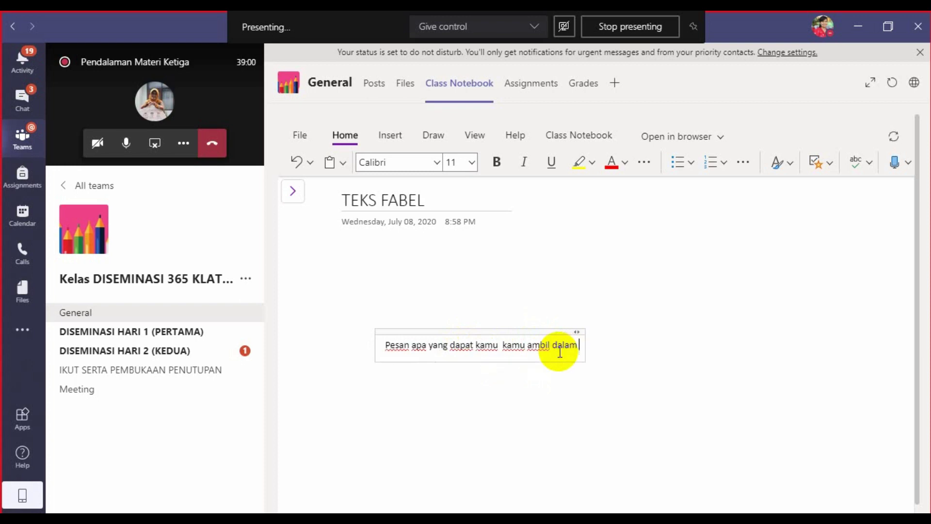
pyautogui.write(' cerita tersebut!')
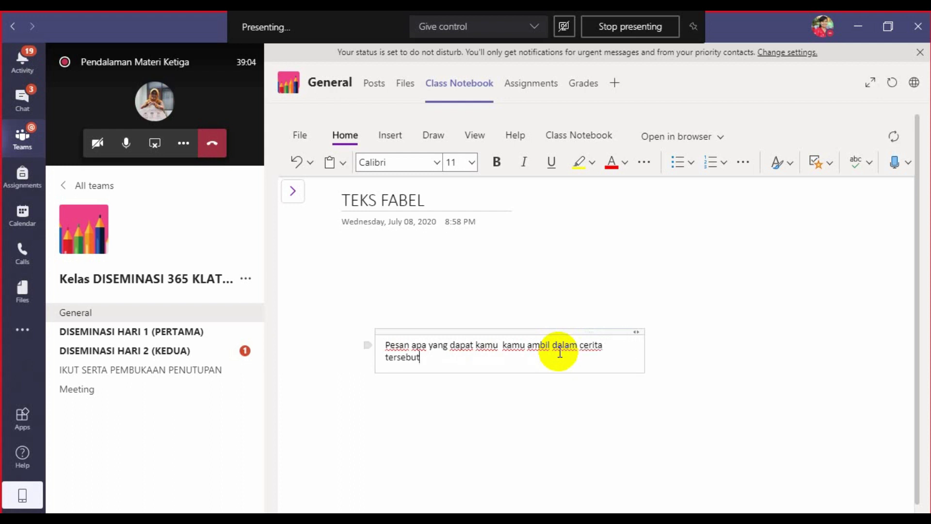
pyautogui.click(476, 439)
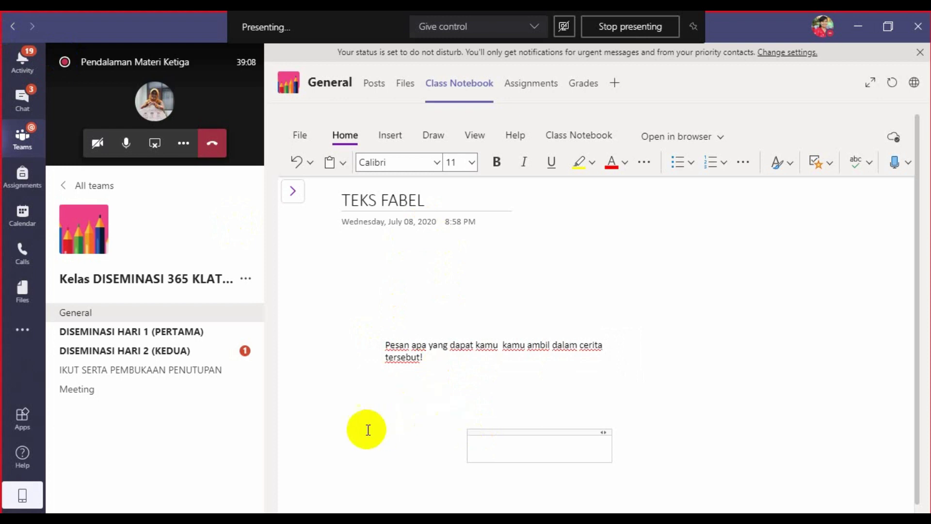
pyautogui.click(347, 413)
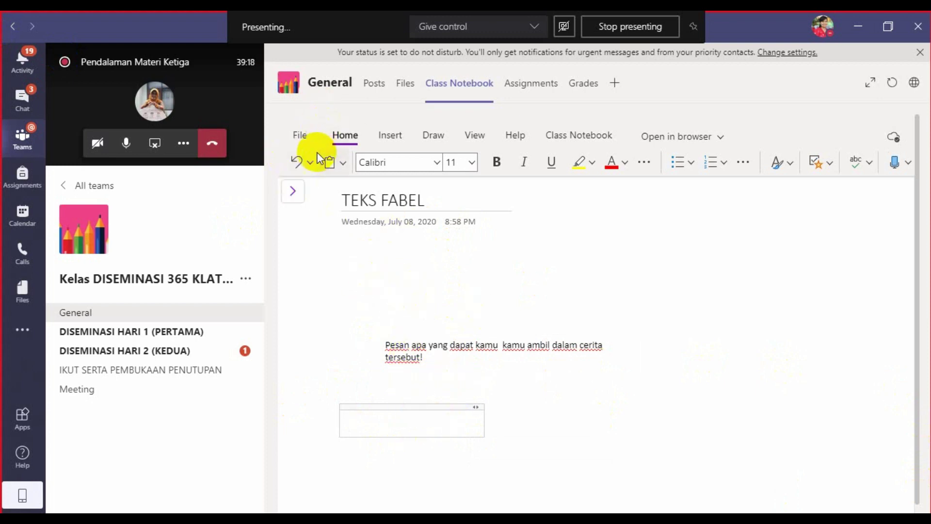
# Step: Start opening the notebook for editing in the OneNote desktop app, and resume editing here instead
pyautogui.click(301, 136)
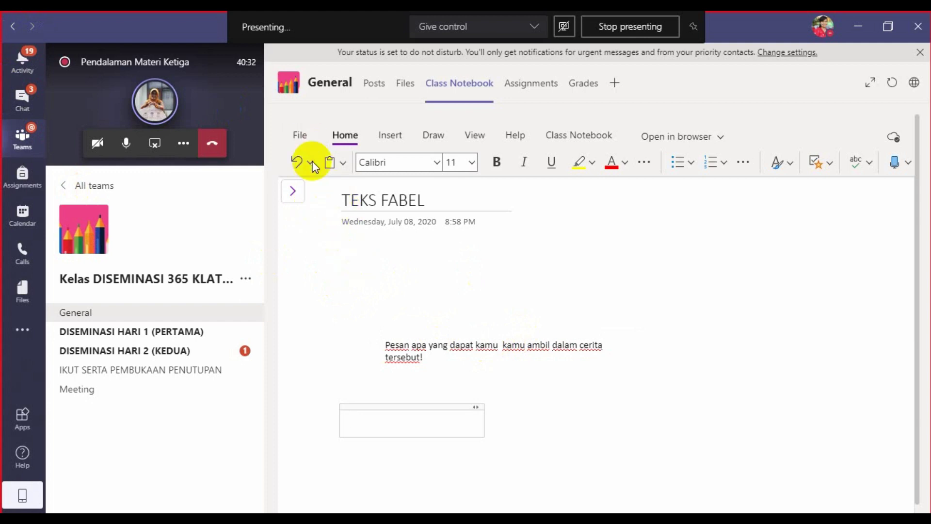
pyautogui.click(297, 137)
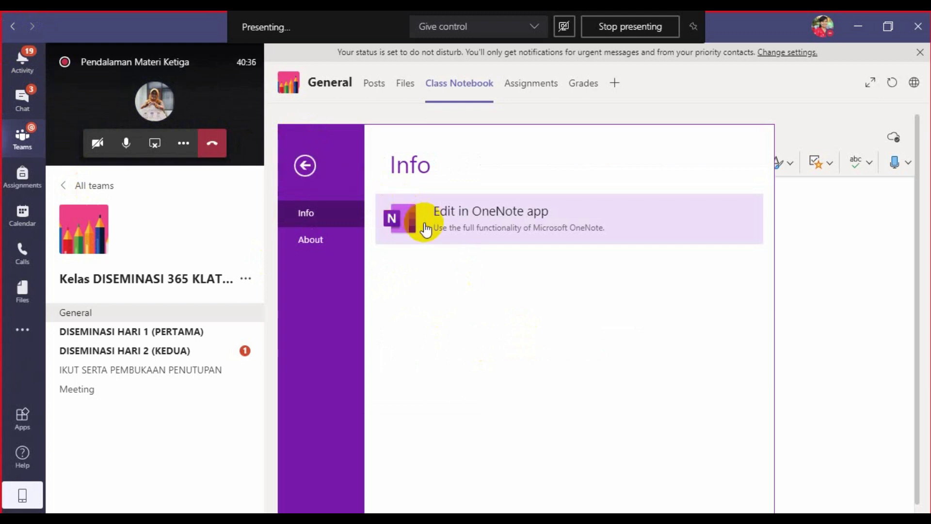
pyautogui.click(426, 228)
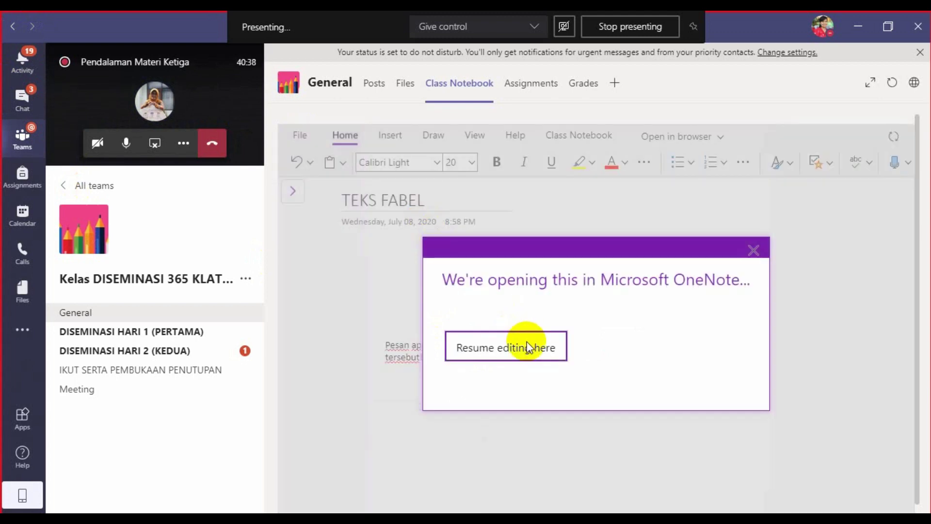
pyautogui.click(528, 347)
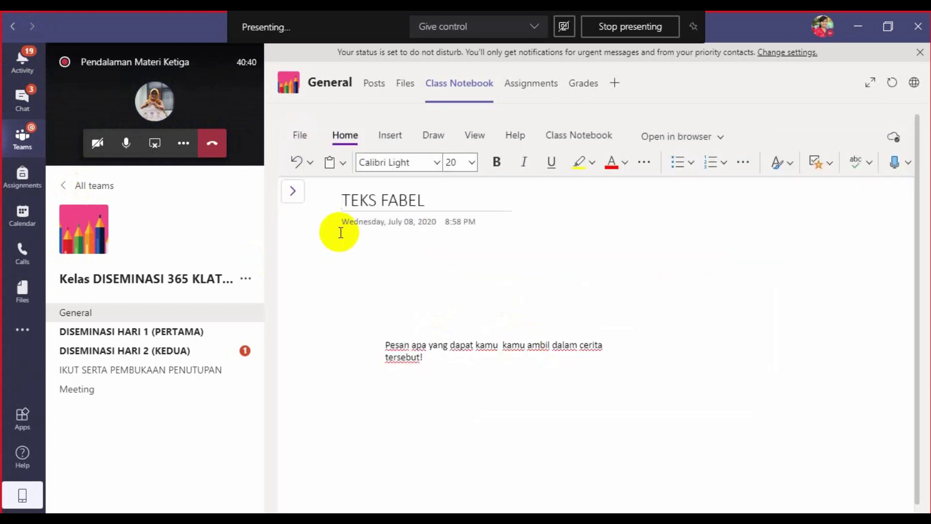
# Step: View the options for inserting a link on the page and close them without adding a link
pyautogui.click(392, 136)
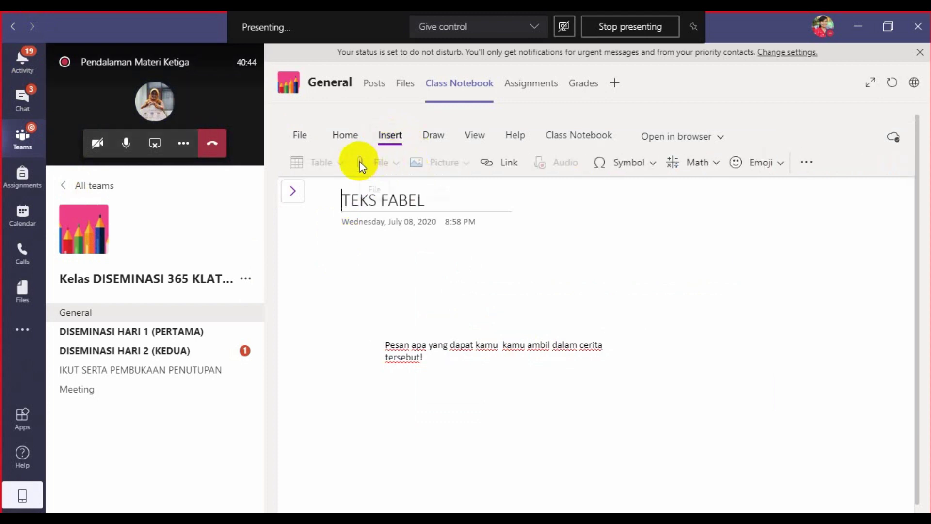
pyautogui.click(494, 164)
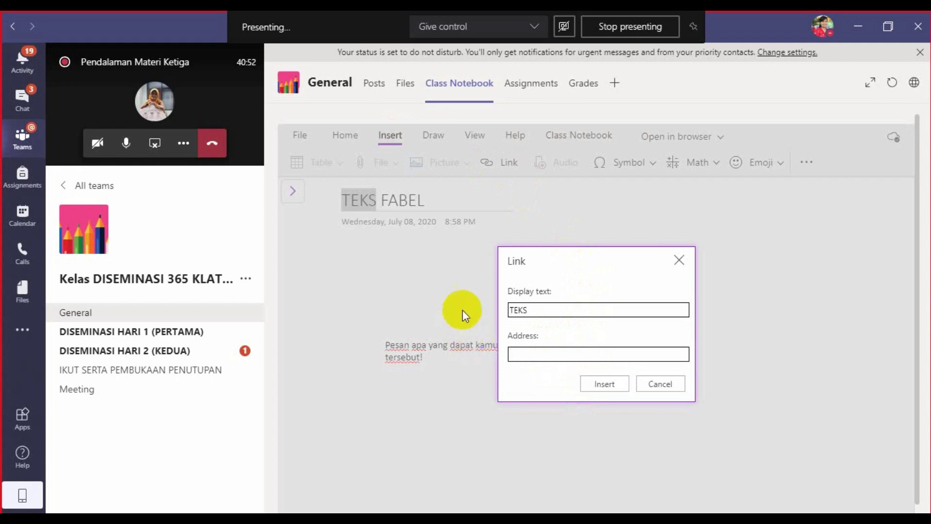
pyautogui.click(680, 260)
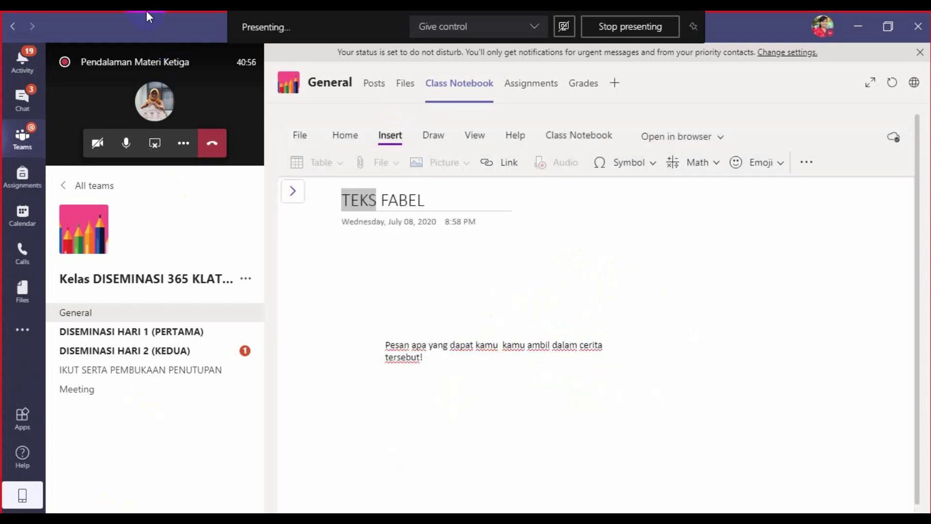
# Step: Switch from Teams to Google Chrome and open youtube.com
pyautogui.click(855, 31)
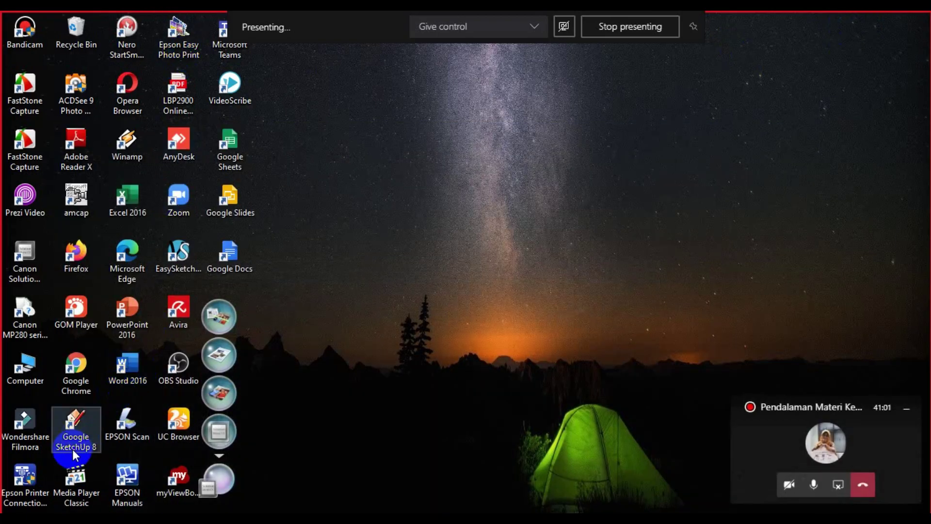
pyautogui.click(76, 387)
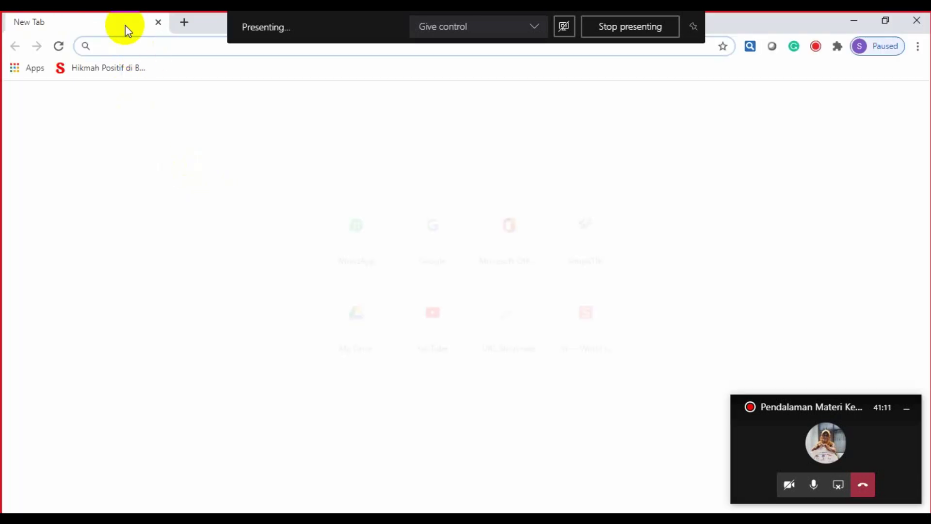
pyautogui.write('youtube.com')
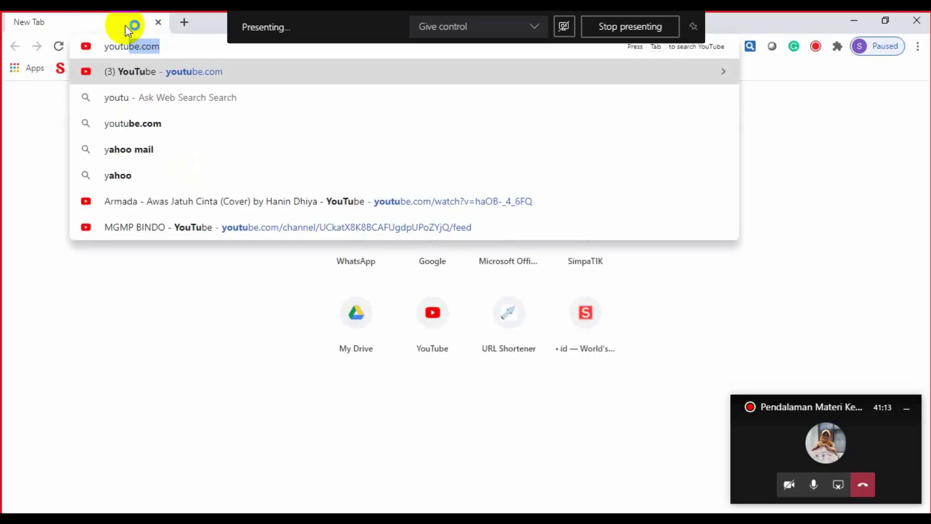
pyautogui.press('Return')
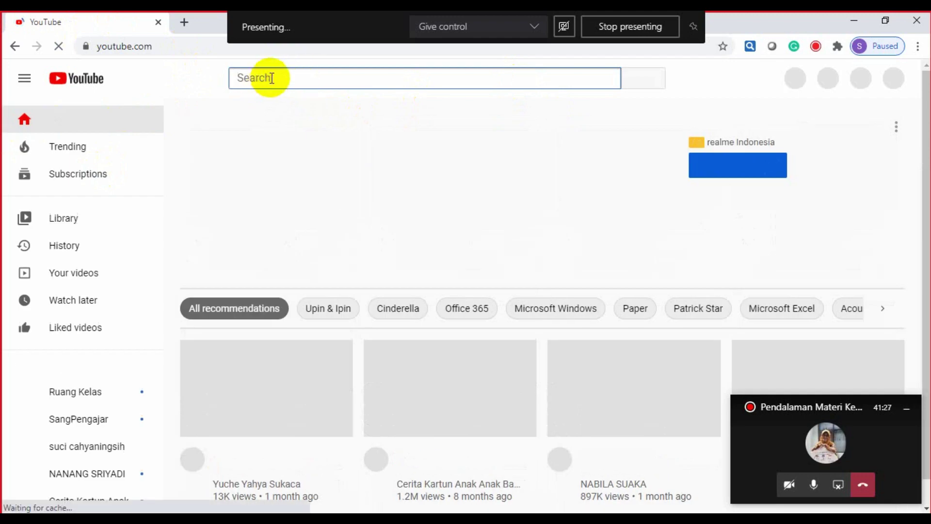
# Step: Search YouTube for "teks fabel"
pyautogui.write('te')
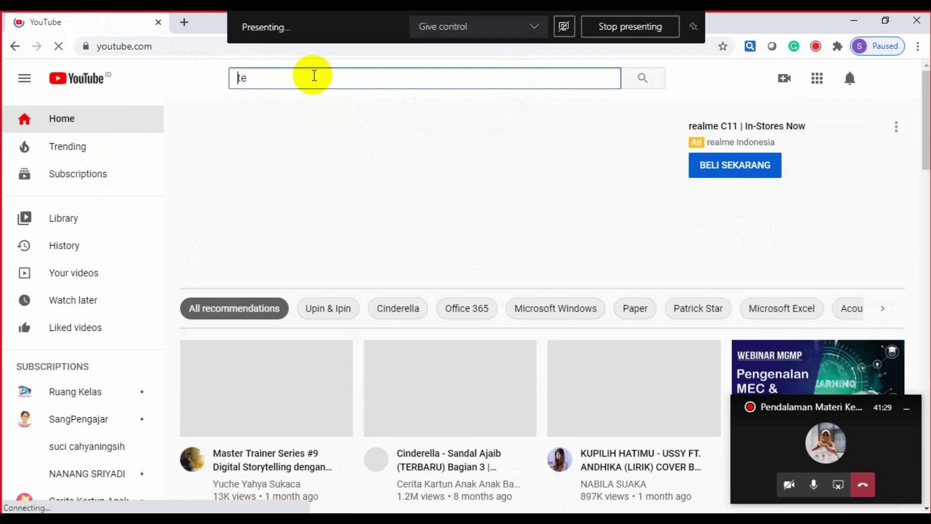
pyautogui.write('l')
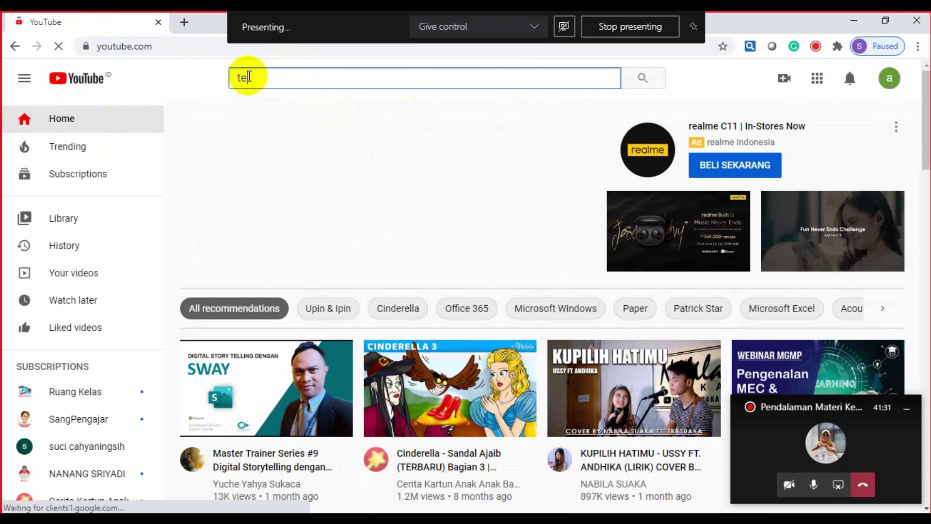
pyautogui.write('s ')
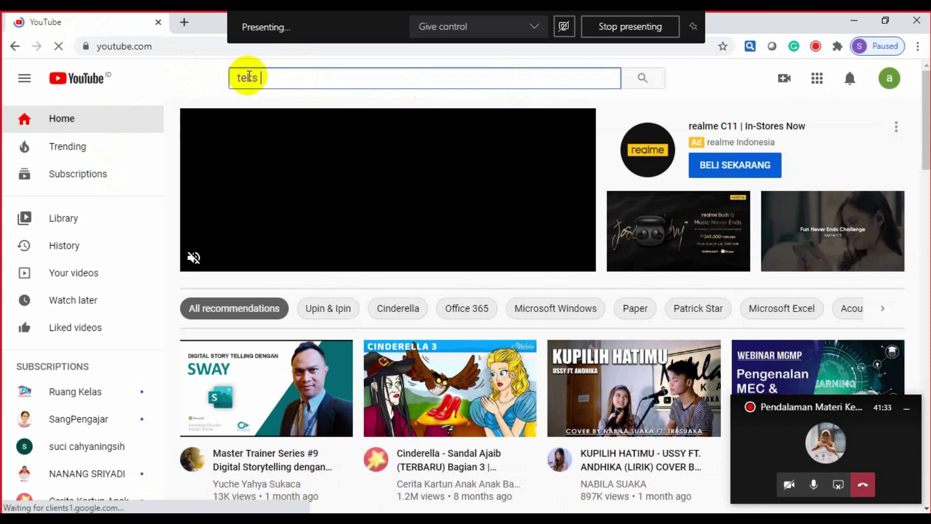
pyautogui.write('fabel')
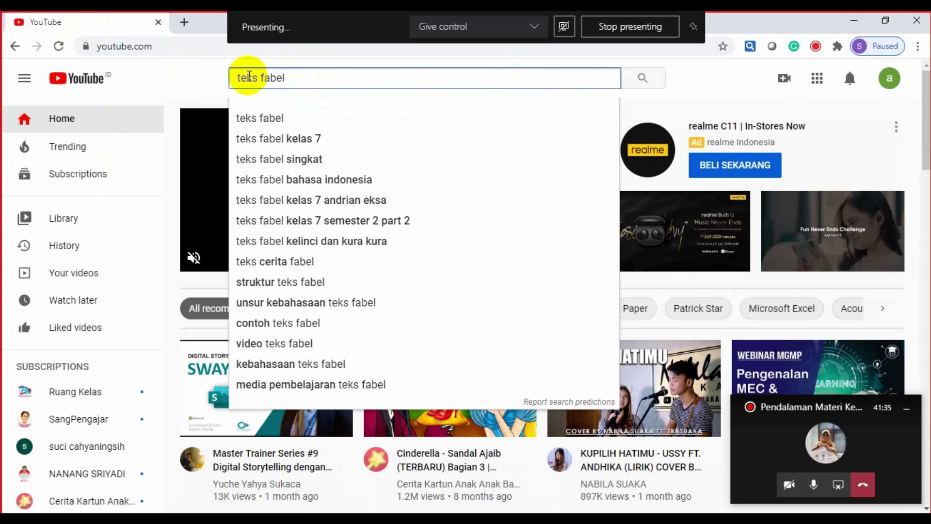
pyautogui.press('Return')
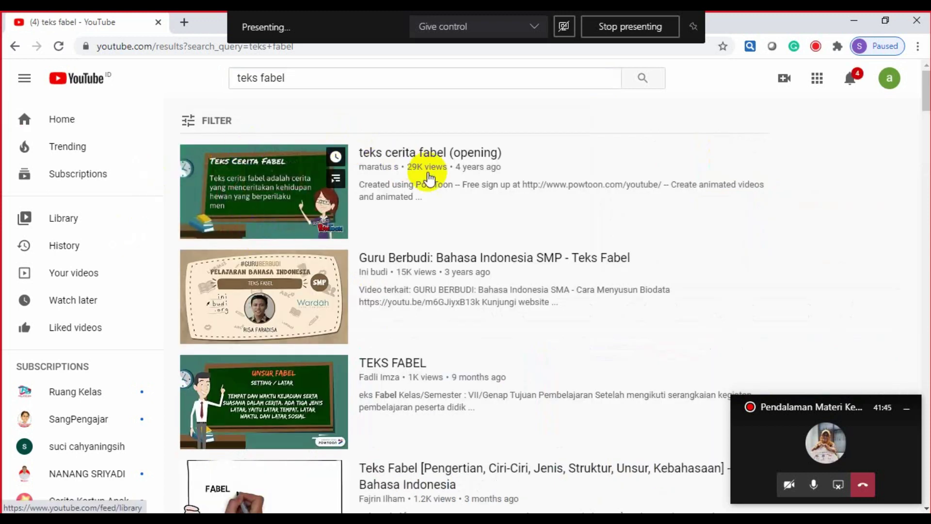
# Step: Find the video "STRUKTUR TEKS FABEL (OK RESIK) KELAS 7" by Ruang Kelas among the search results and open it
pyautogui.scroll(-4, 392, 326)
pyautogui.scroll(-10, 392, 326)
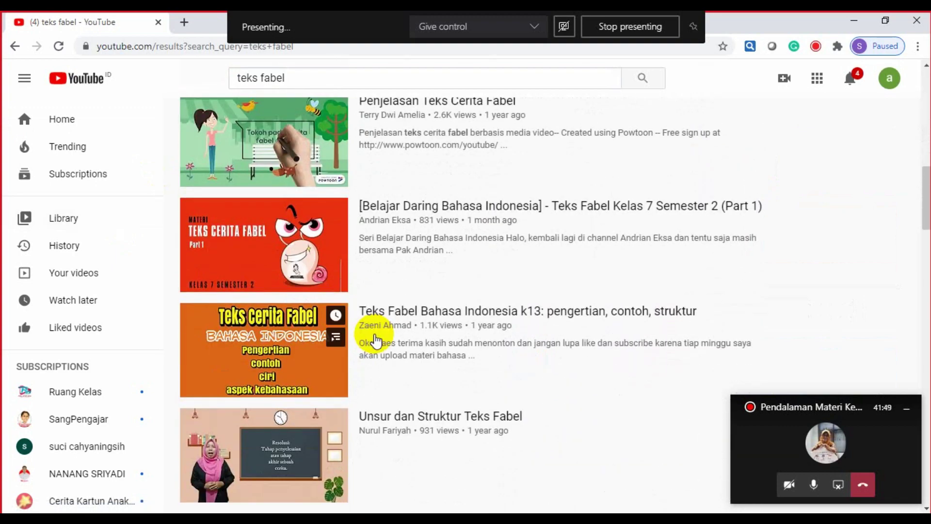
pyautogui.scroll(-9, 375, 339)
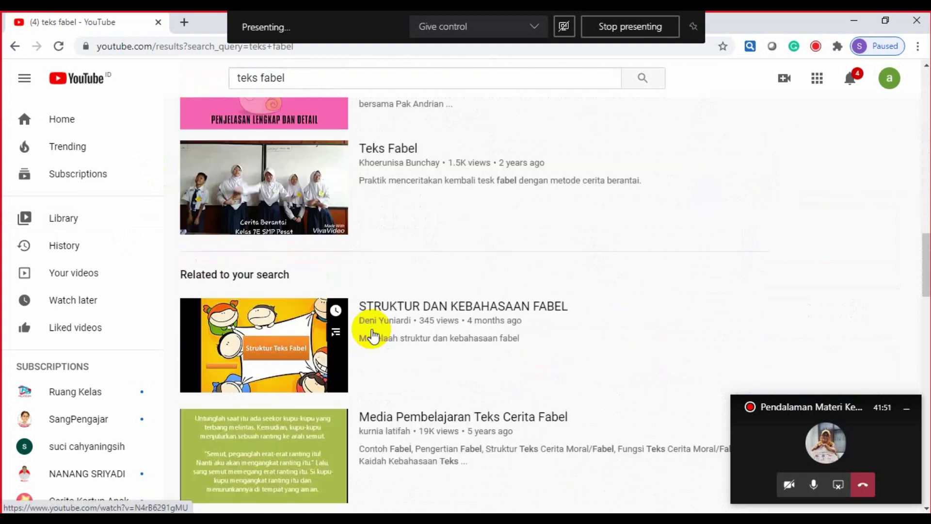
pyautogui.scroll(-20, 373, 335)
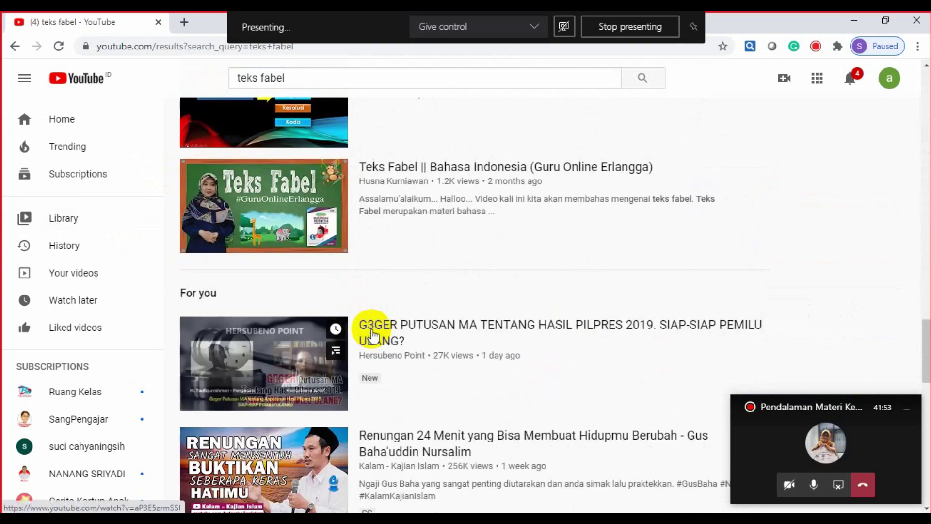
pyautogui.scroll(6, 374, 325)
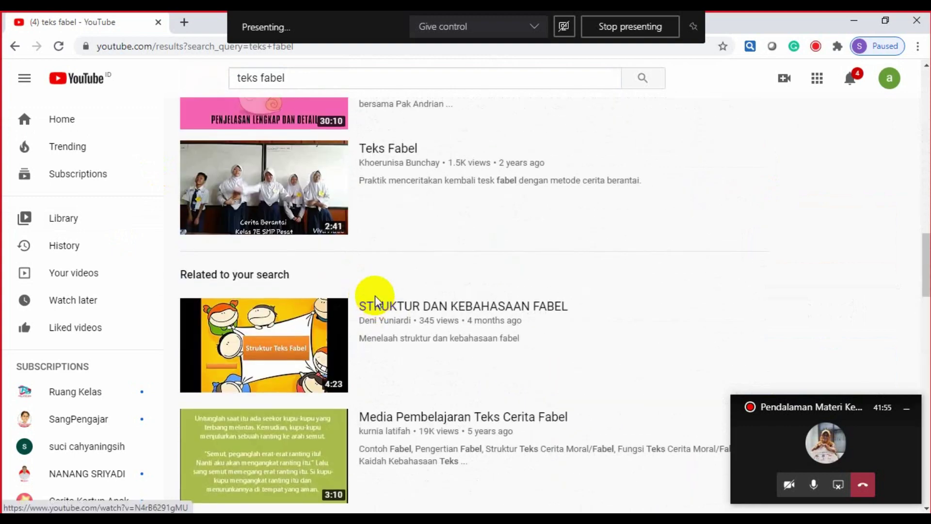
pyautogui.scroll(-12, 377, 318)
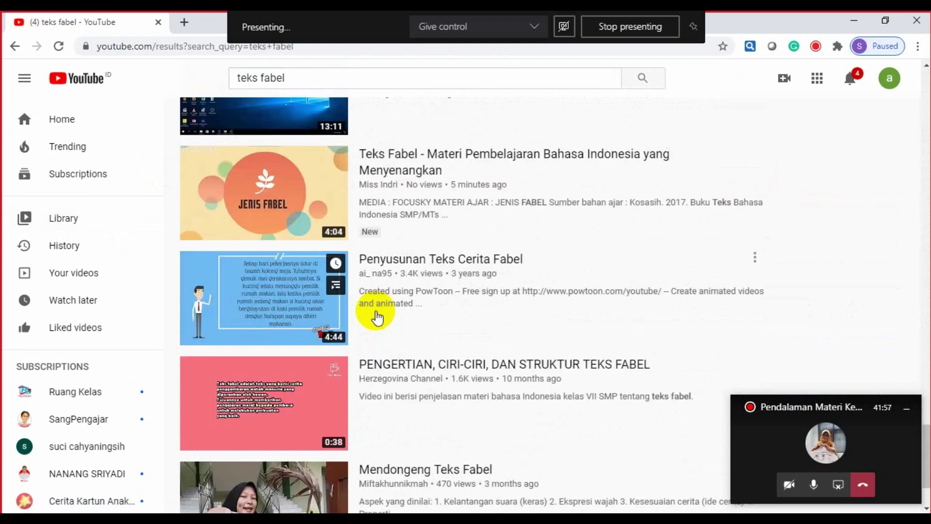
pyautogui.scroll(-3, 377, 318)
pyautogui.scroll(8, 377, 318)
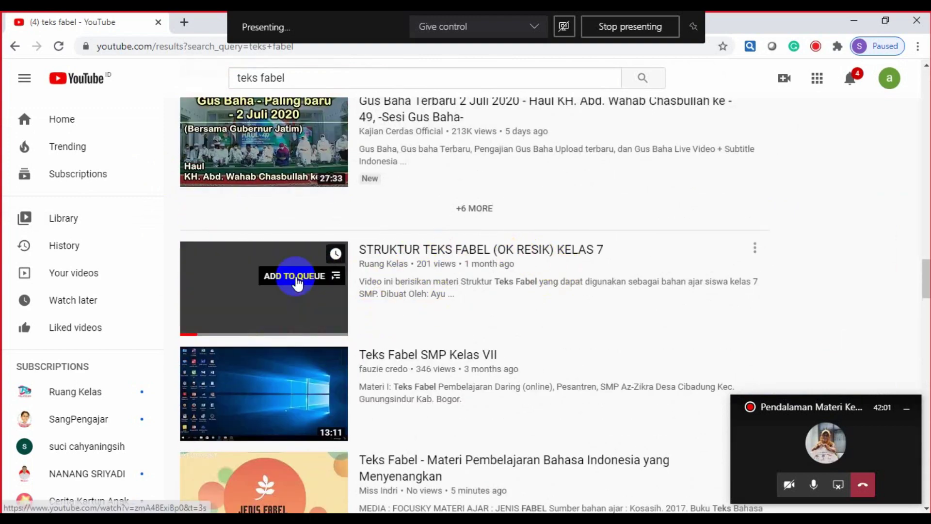
pyautogui.click(286, 314)
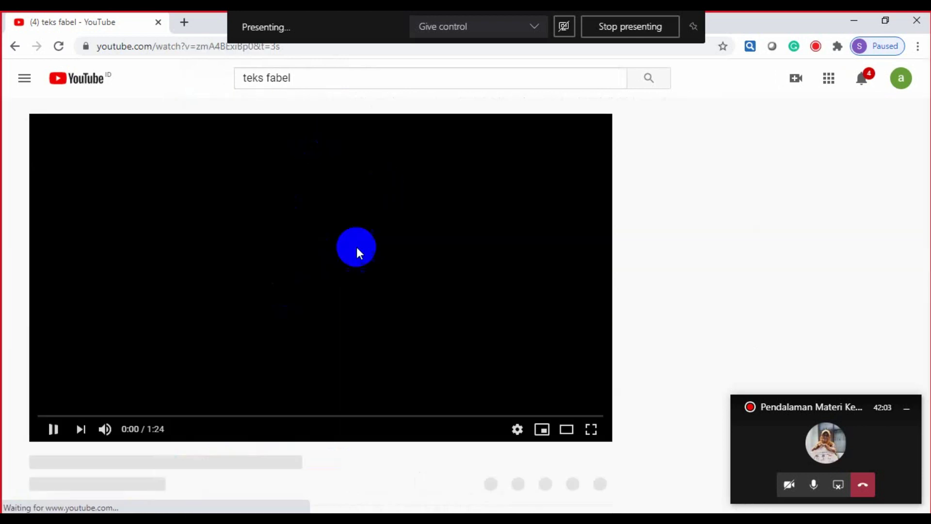
# Step: Pause the advertisement before the video and look over the video's description and comments
pyautogui.scroll(-4, 692, 272)
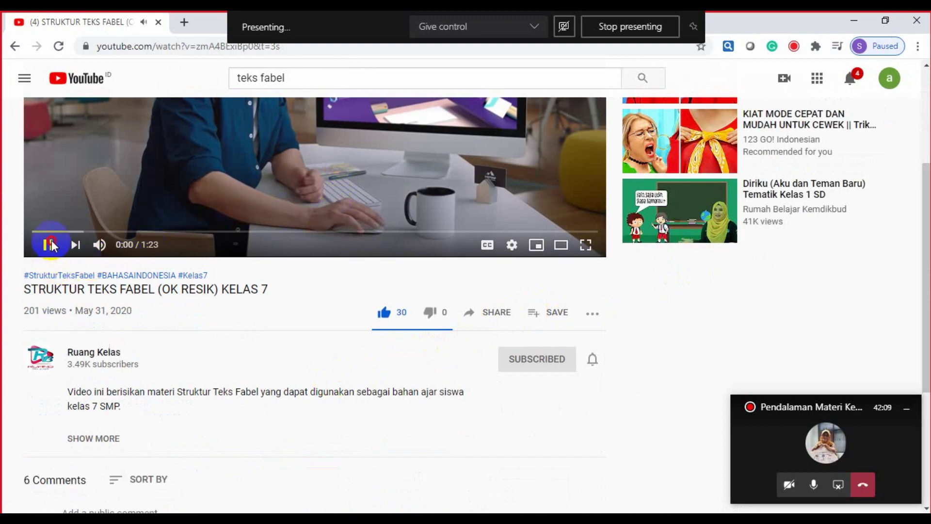
pyautogui.scroll(4, 219, 127)
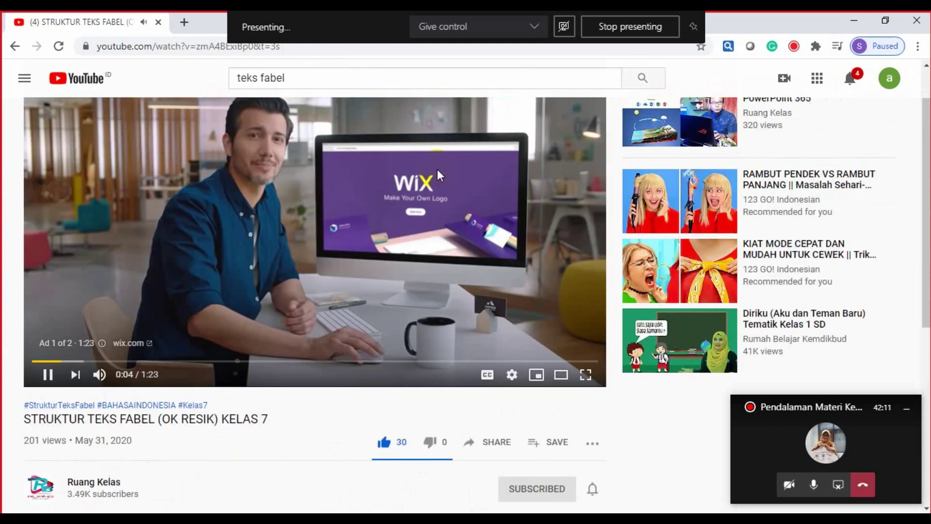
pyautogui.click(47, 429)
pyautogui.scroll(-3, 162, 364)
pyautogui.scroll(-4, 381, 283)
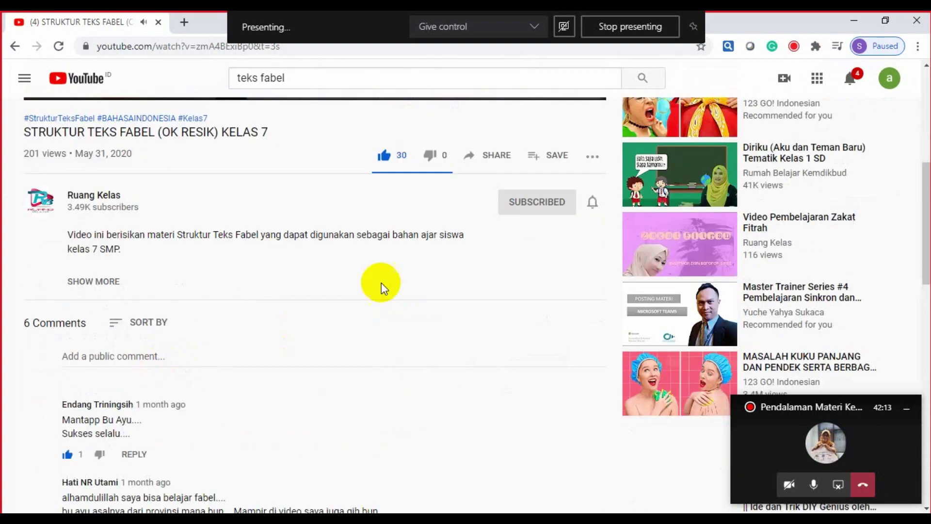
pyautogui.scroll(3, 409, 253)
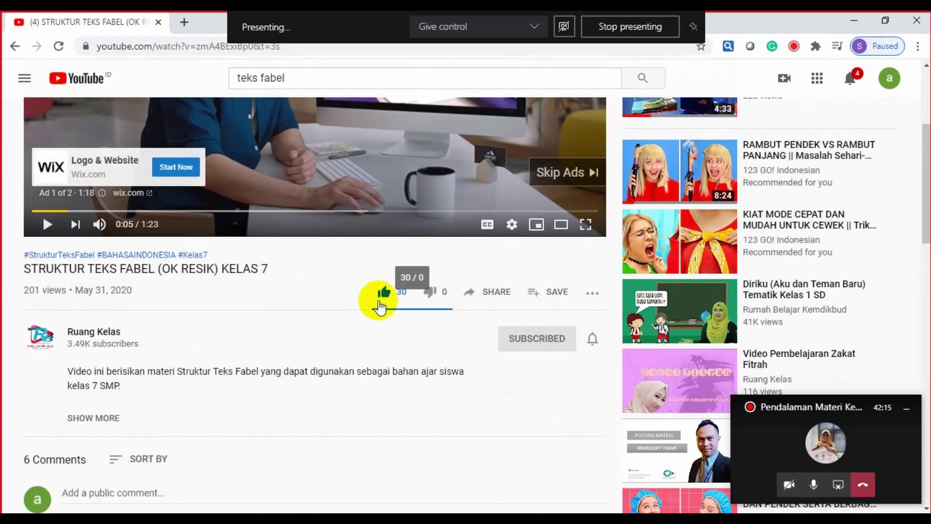
pyautogui.scroll(4, 362, 233)
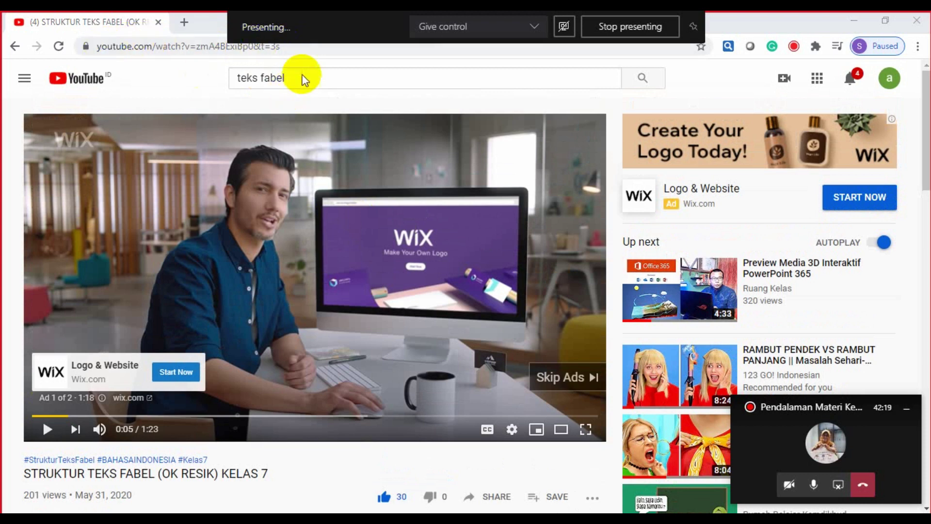
# Step: Skip the advertisement to pause the fable video itself near its start, and copy the video's web address
pyautogui.click(284, 50)
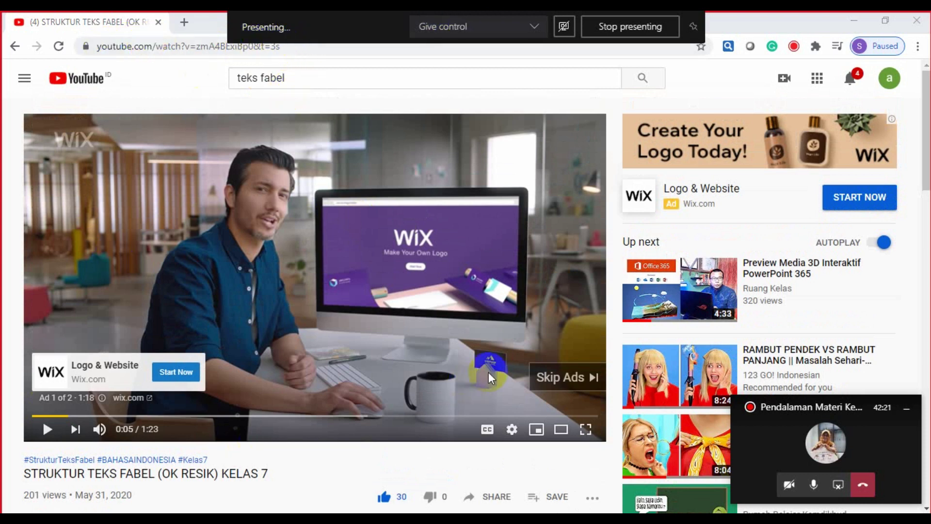
pyautogui.click(539, 376)
pyautogui.click(269, 18)
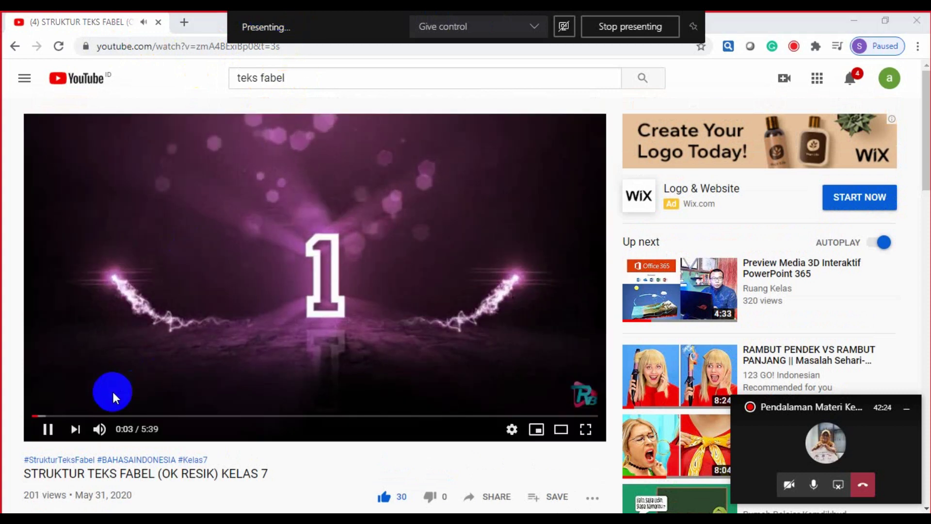
pyautogui.click(51, 429)
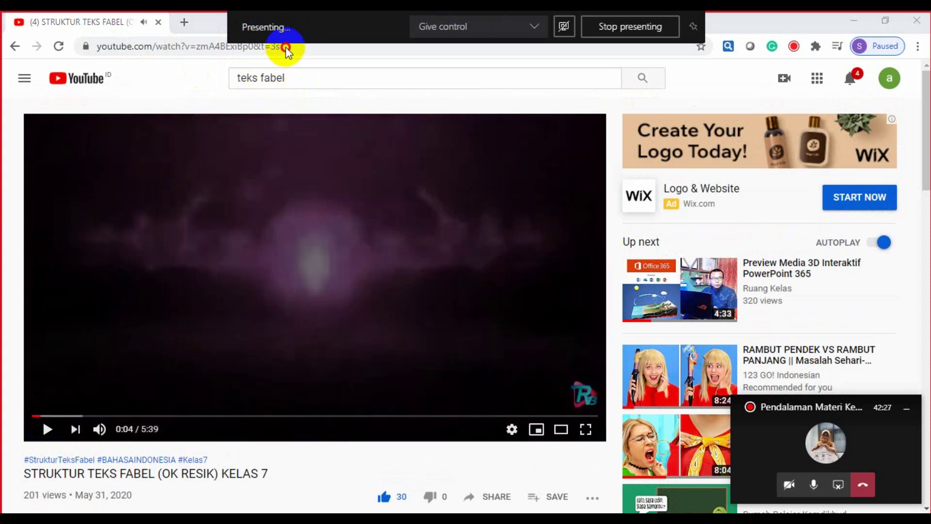
pyautogui.click(120, 48)
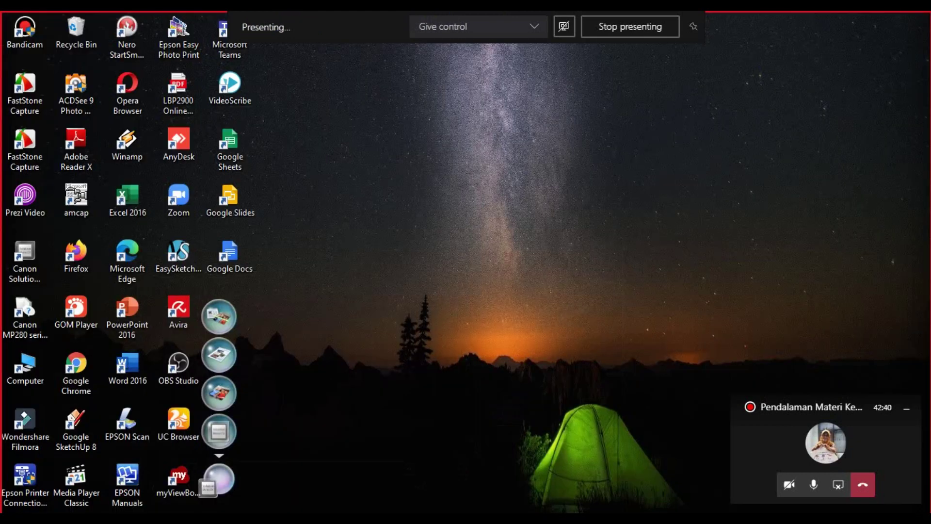
# Step: Back in Teams, insert a link to the copied YouTube address below the TEKS FABEL title, with the display text "Teks Fabel"
pyautogui.click(236, 443)
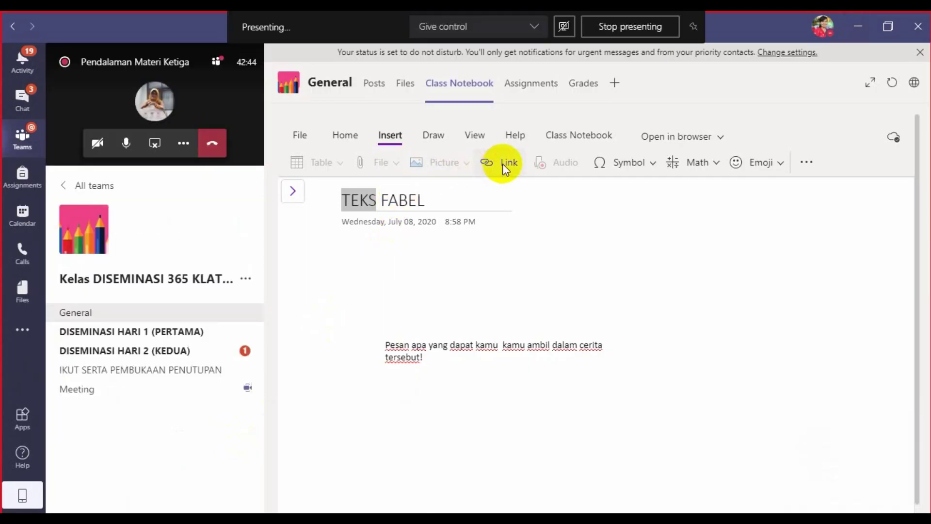
pyautogui.click(416, 245)
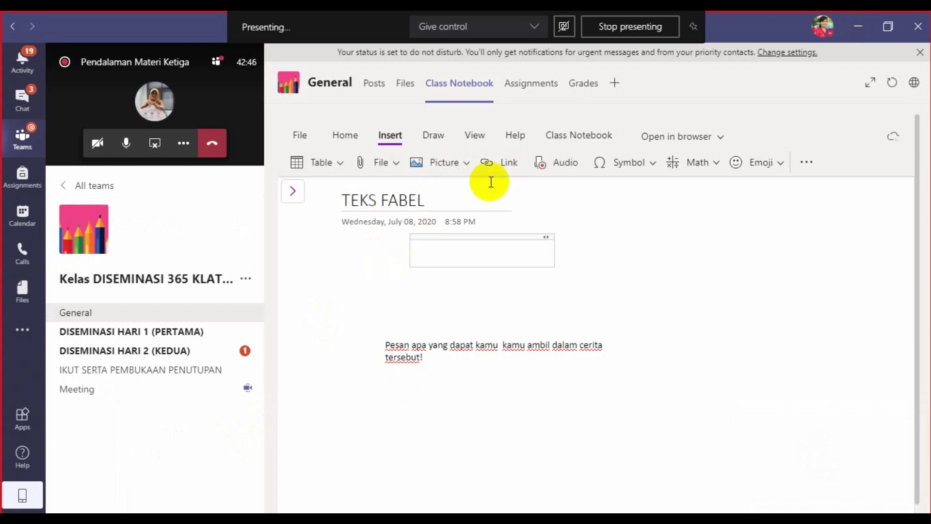
pyautogui.click(492, 166)
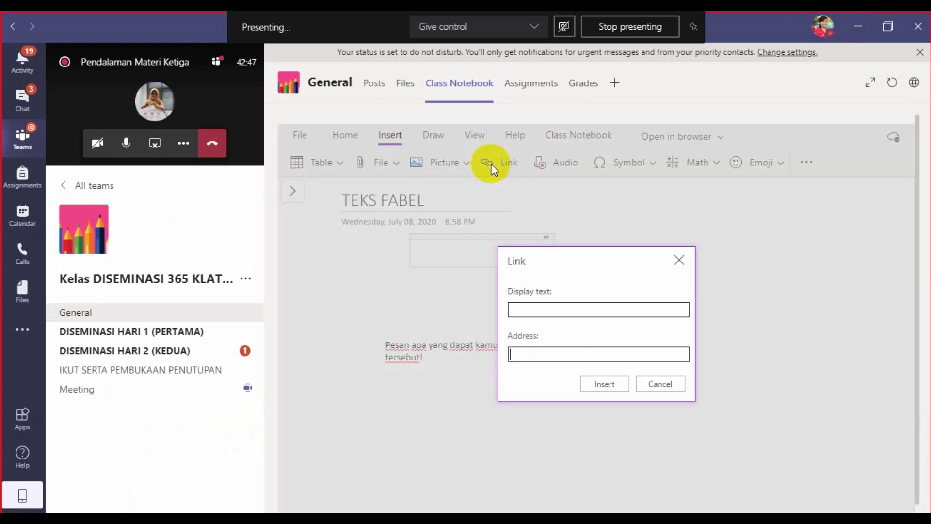
pyautogui.click(534, 311)
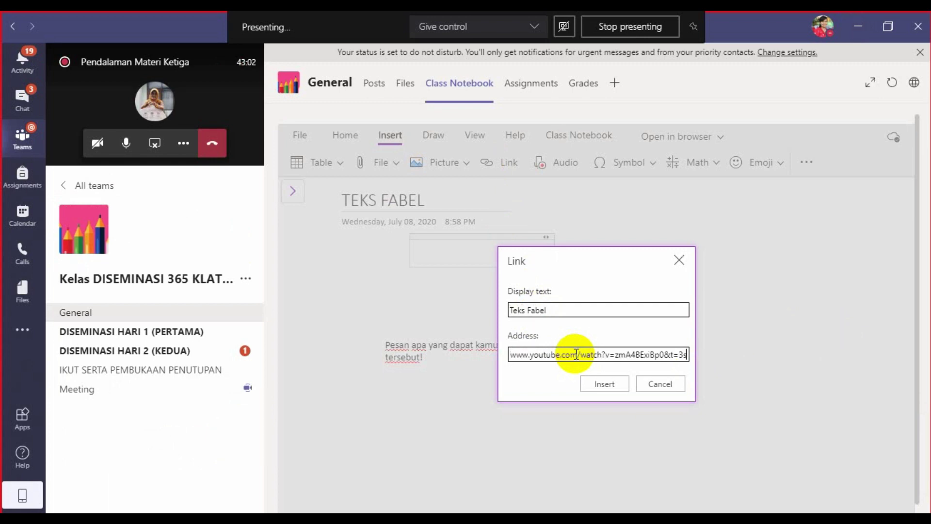
pyautogui.click(609, 383)
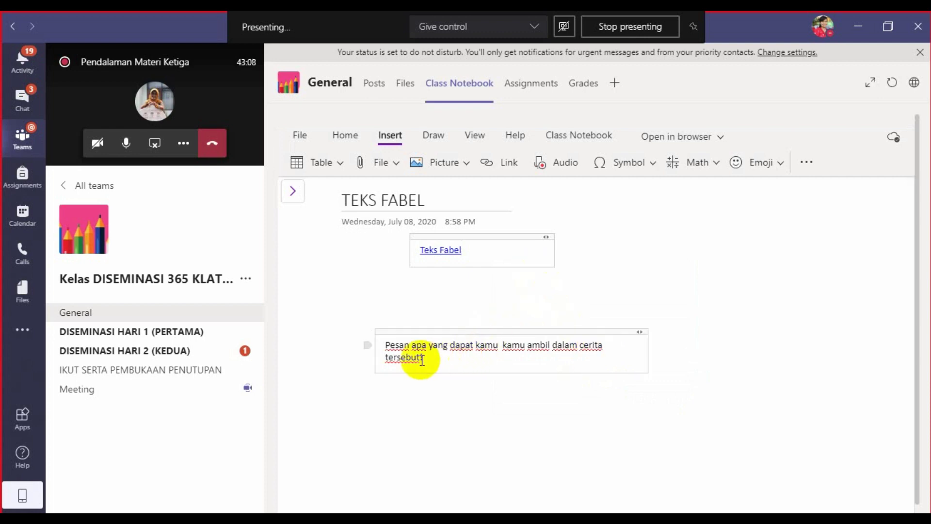
# Step: View the options for inserting a picture and for inserting a file on the page
pyautogui.click(547, 290)
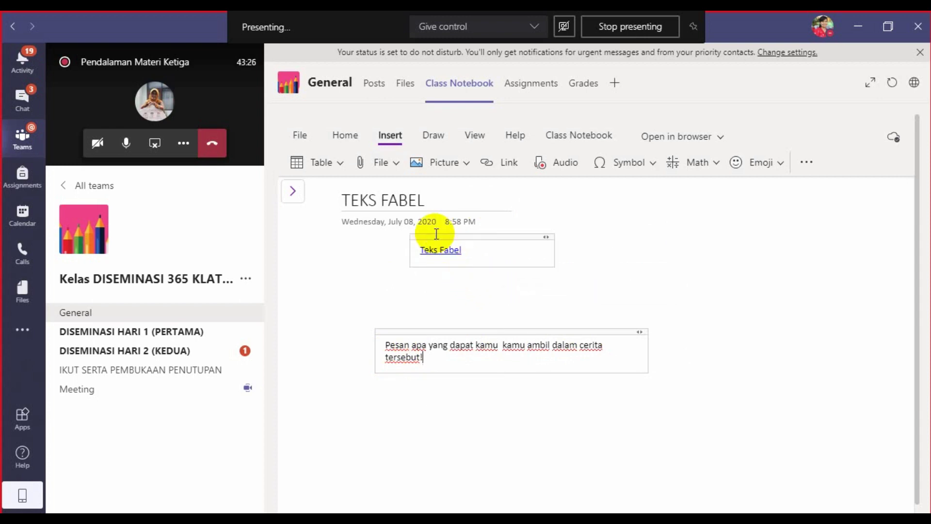
pyautogui.click(445, 160)
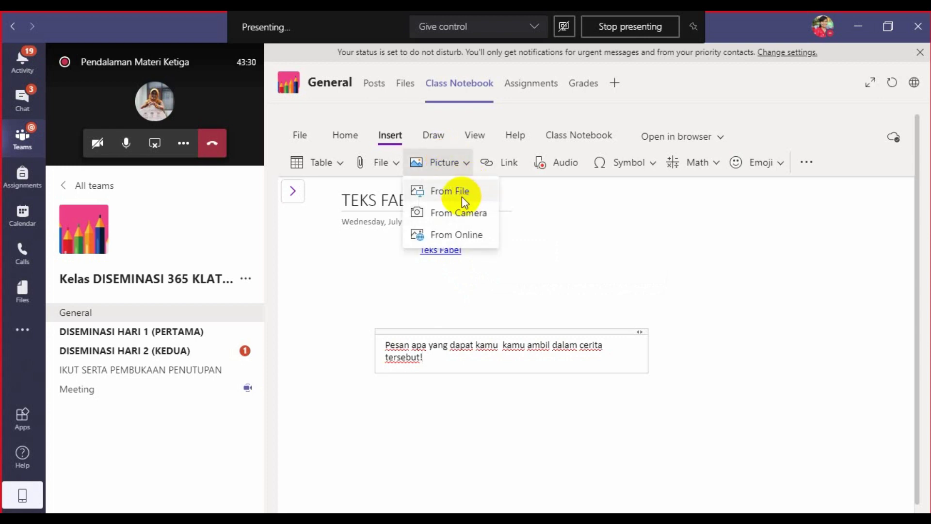
pyautogui.click(375, 164)
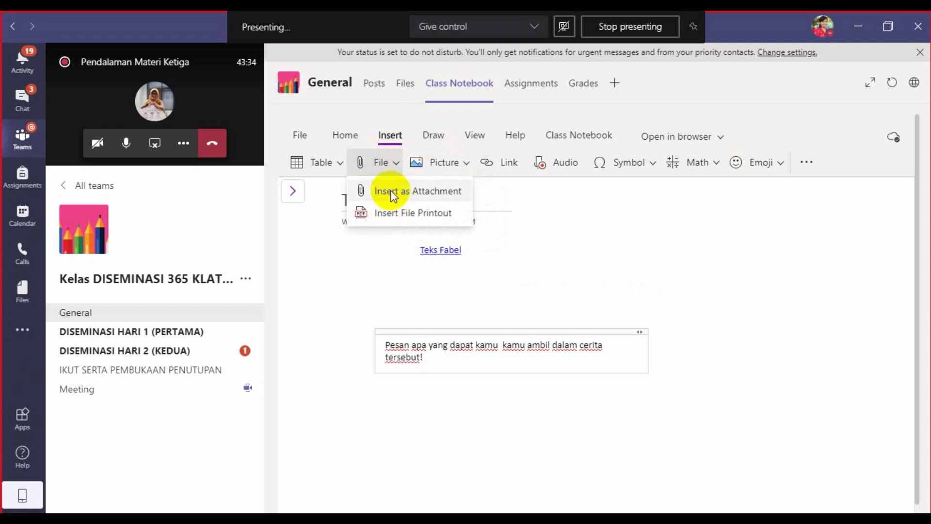
# Step: Insert an audio recording below the note's text and deny Edu Class Notebook access to the device
pyautogui.click(557, 164)
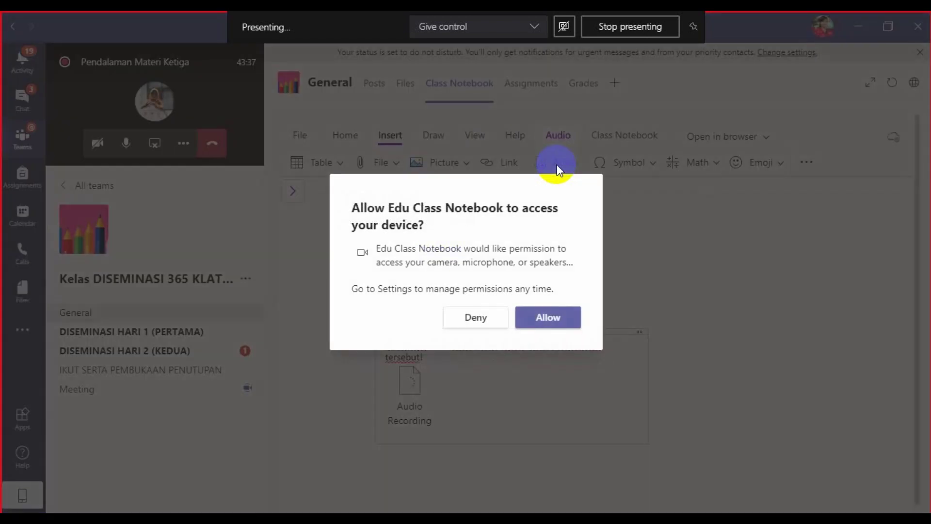
pyautogui.click(476, 317)
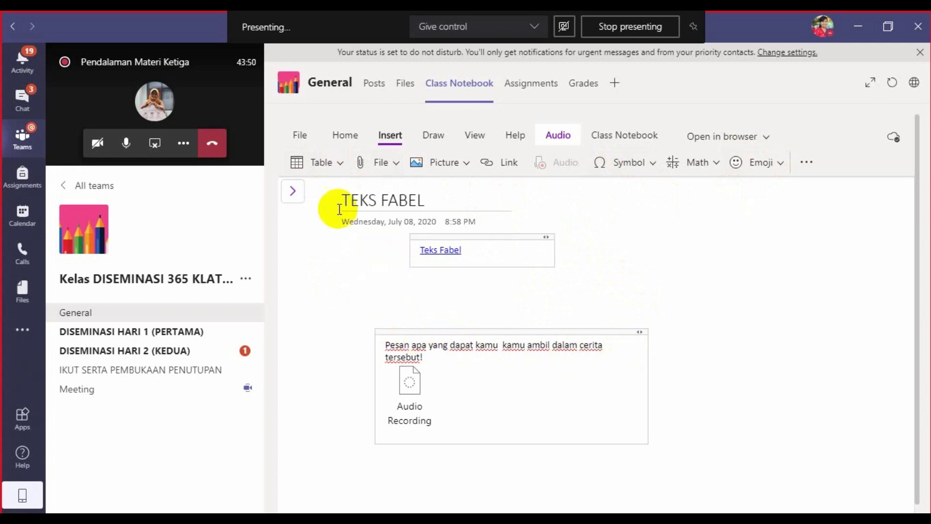
# Step: Delete the audio recording placed below the question text on the TEKS FABEL page
pyautogui.click(423, 410)
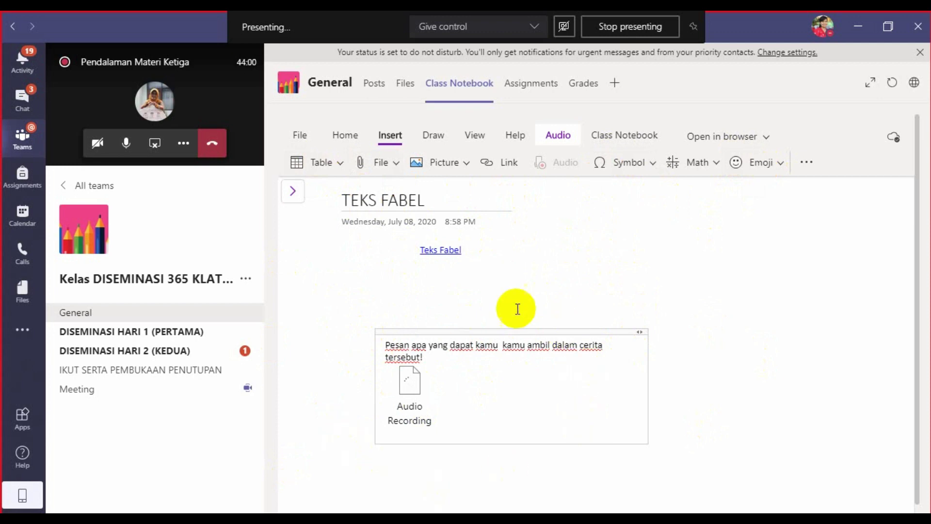
pyautogui.click(425, 406)
pyautogui.click(426, 410)
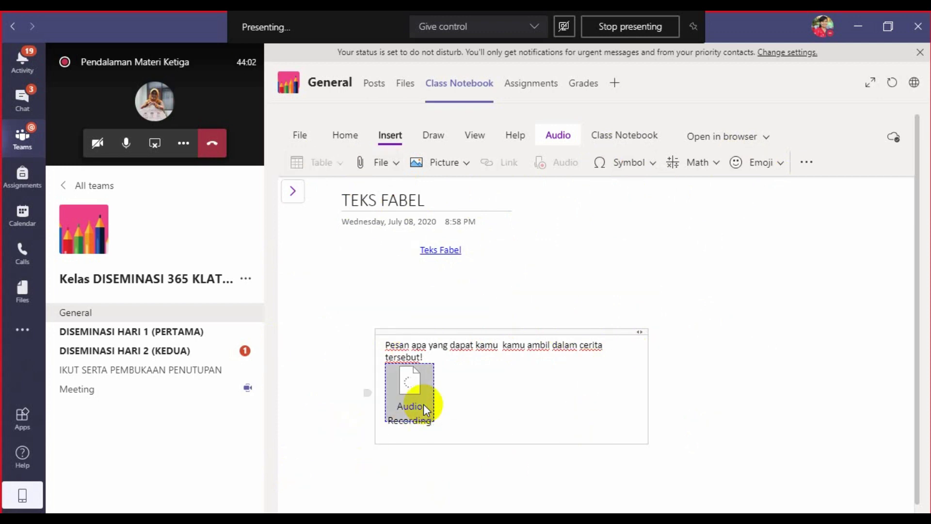
pyautogui.press('Delete')
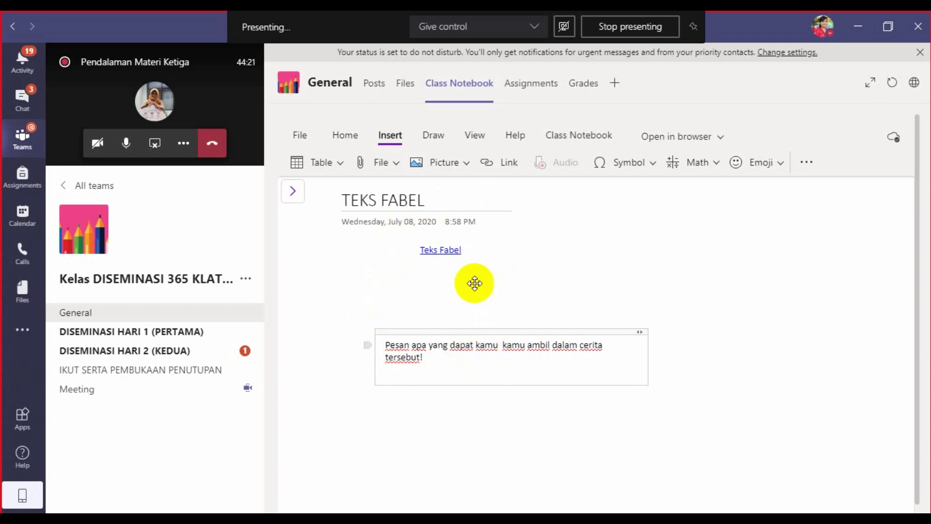
# Step: Collapse the _Collaboration Space group and open the guide section on using the Content Library inside _Content Library
pyautogui.click(292, 191)
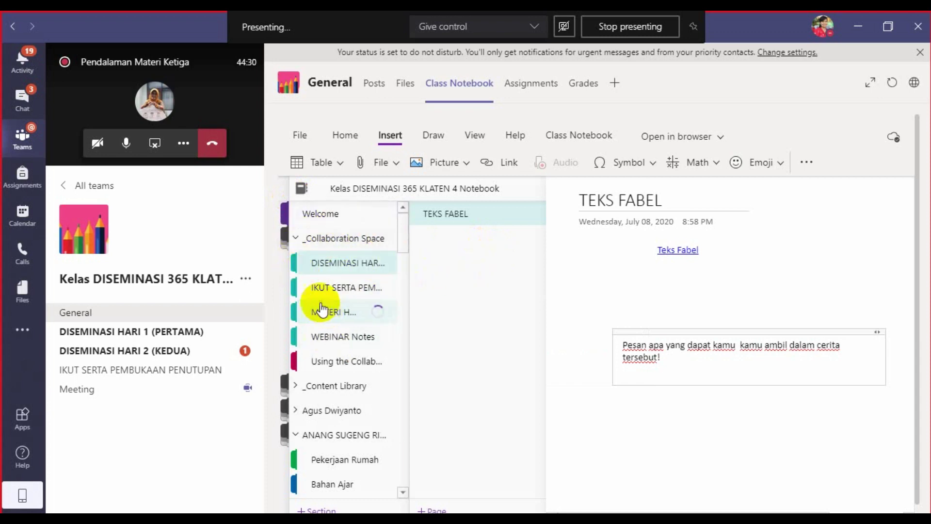
pyautogui.click(318, 287)
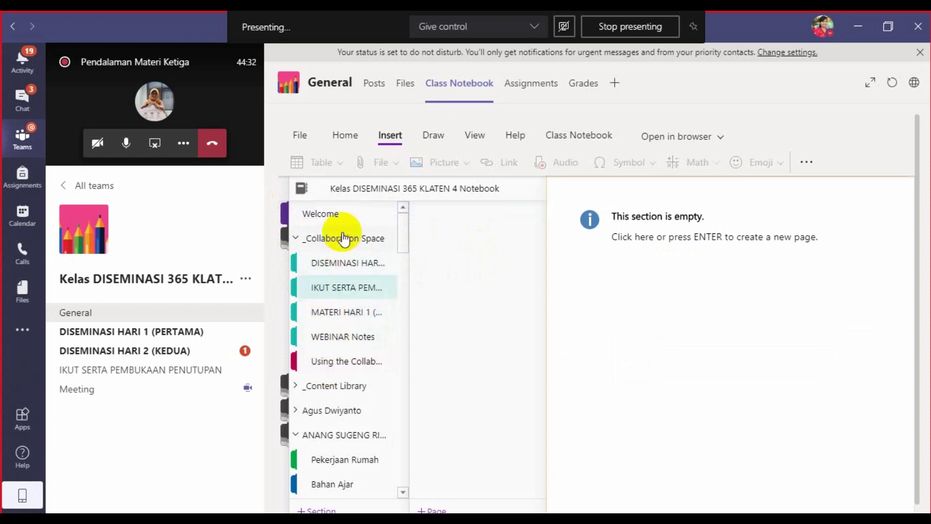
pyautogui.click(297, 239)
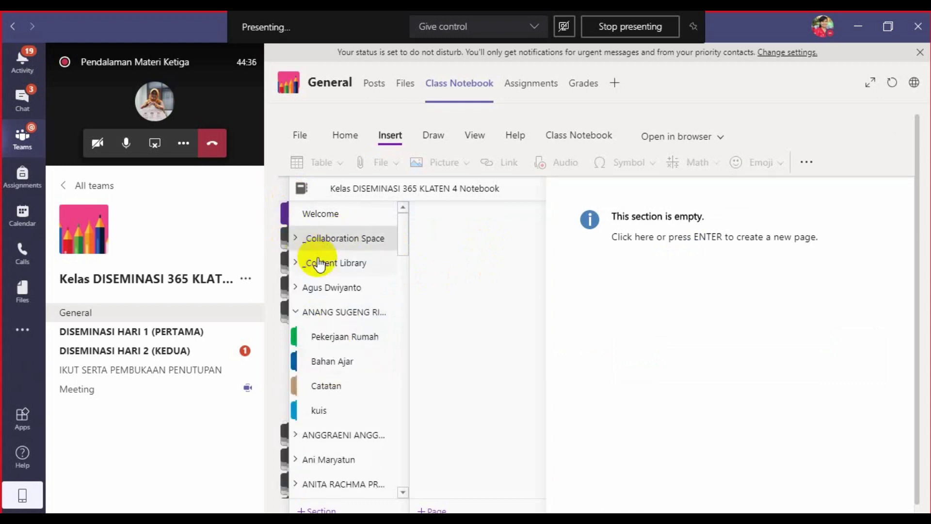
pyautogui.click(346, 271)
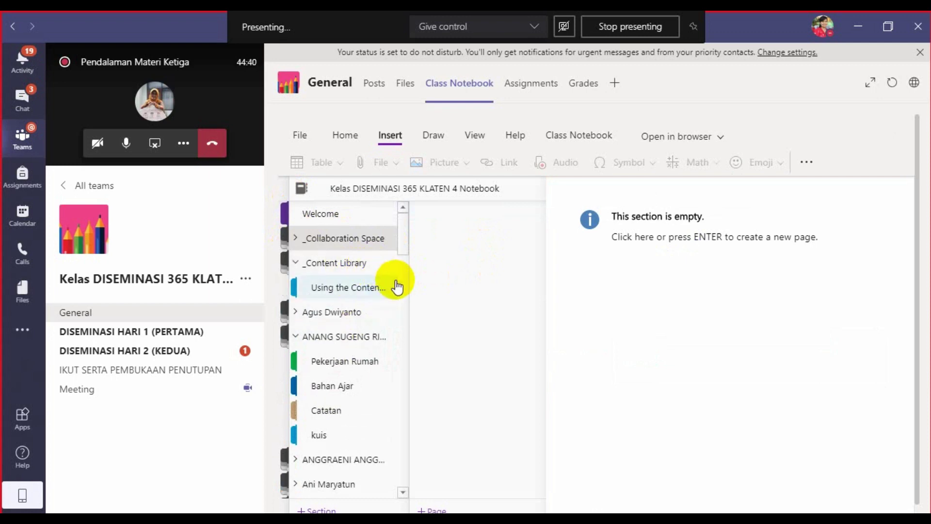
pyautogui.click(369, 291)
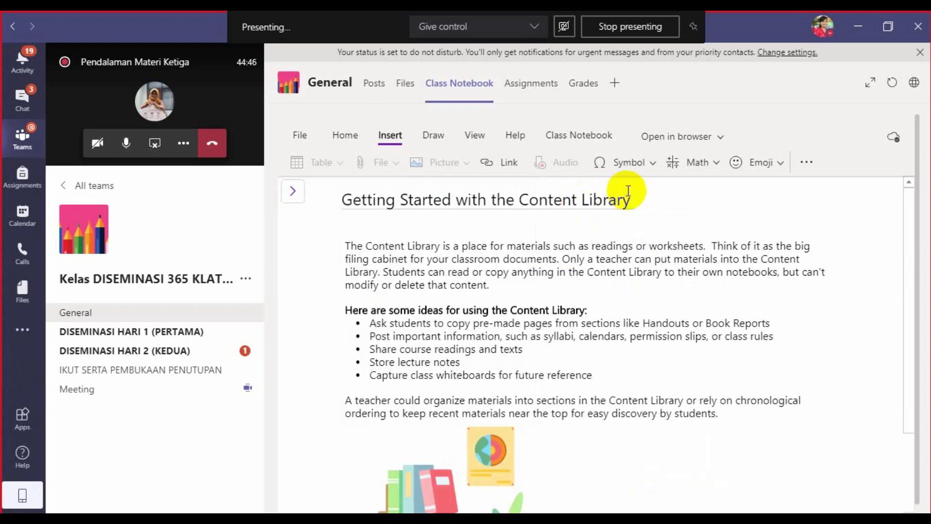
# Step: Retitle the Content Library guide page as TEKS DESKRIPSI and delete its default text and picture
pyautogui.tripleClick(347, 198)
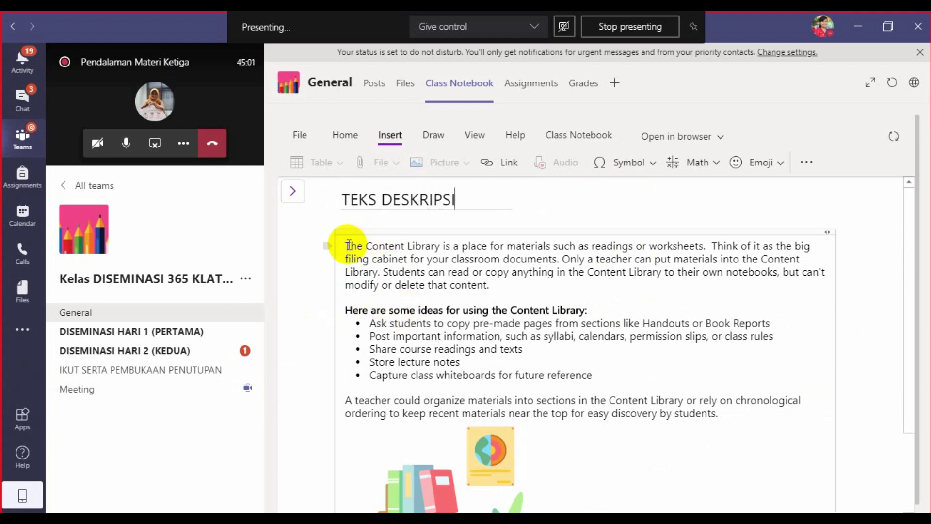
pyautogui.moveTo(346, 246); pyautogui.dragTo(499, 487)
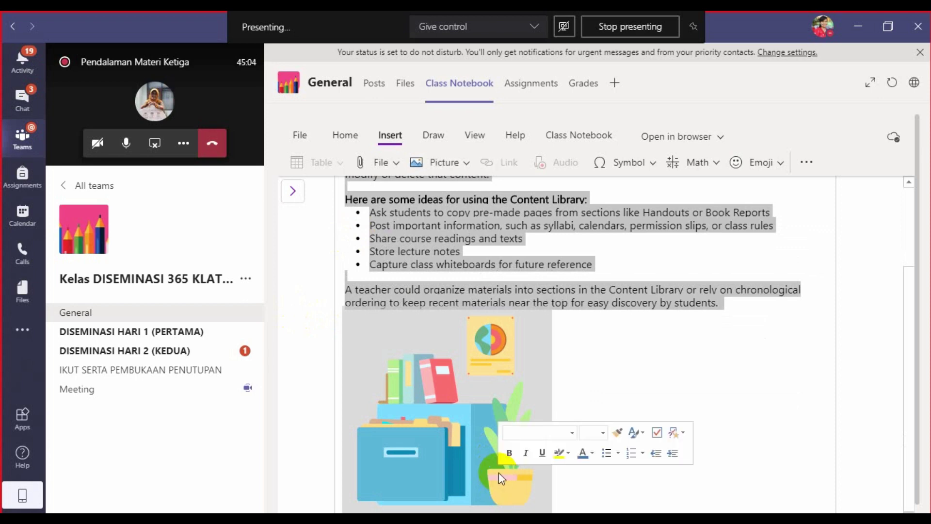
pyautogui.press('Delete')
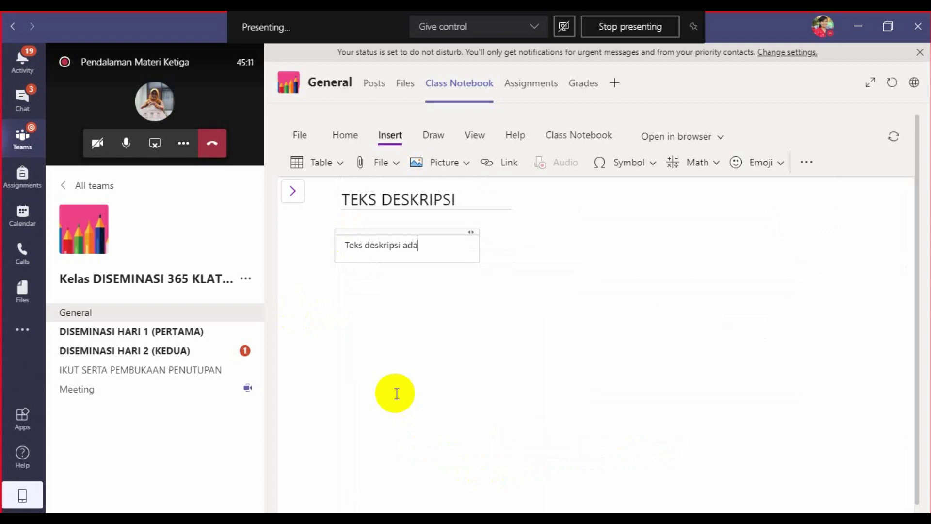
# Step: Write the notes "Teks deskripsi adalah" and, below it, "Ciri-ciri teks deskripsi" under the page title
pyautogui.click(407, 300)
pyautogui.click(426, 245)
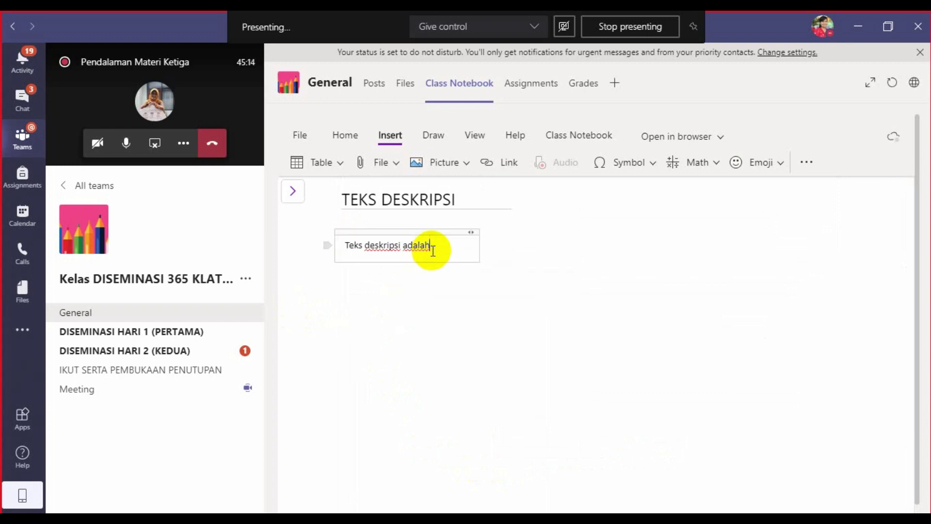
pyautogui.click(344, 287)
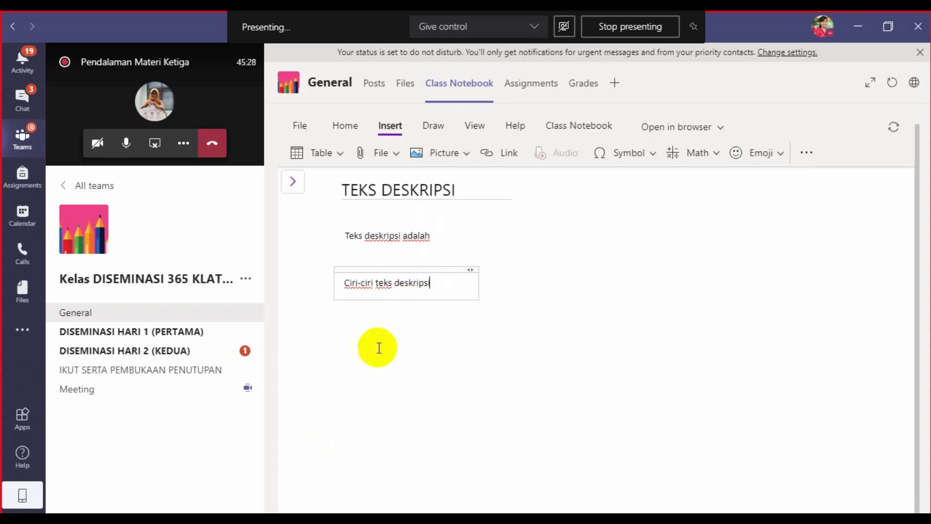
# Step: Review the notebook's navigation, looking through the _Collaboration Space, _Content Library and individual student section groups
pyautogui.click(293, 183)
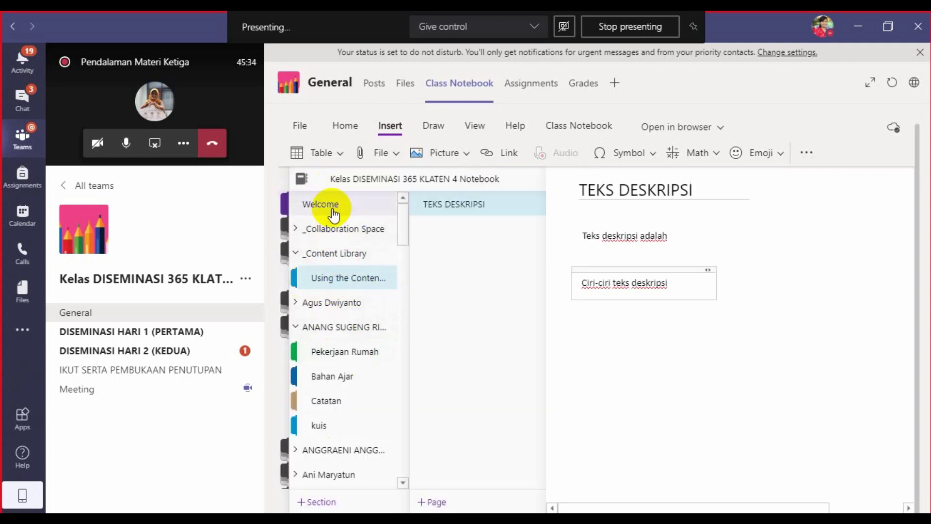
pyautogui.click(342, 233)
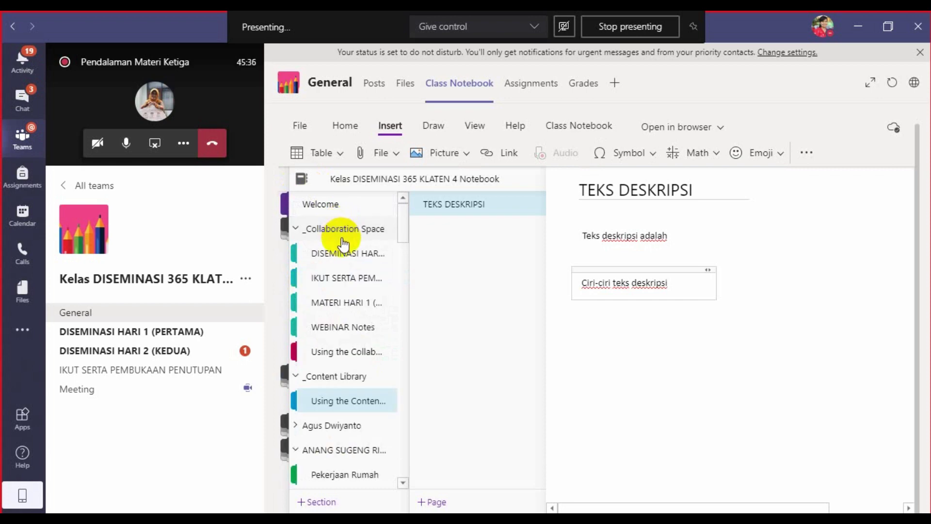
pyautogui.click(359, 380)
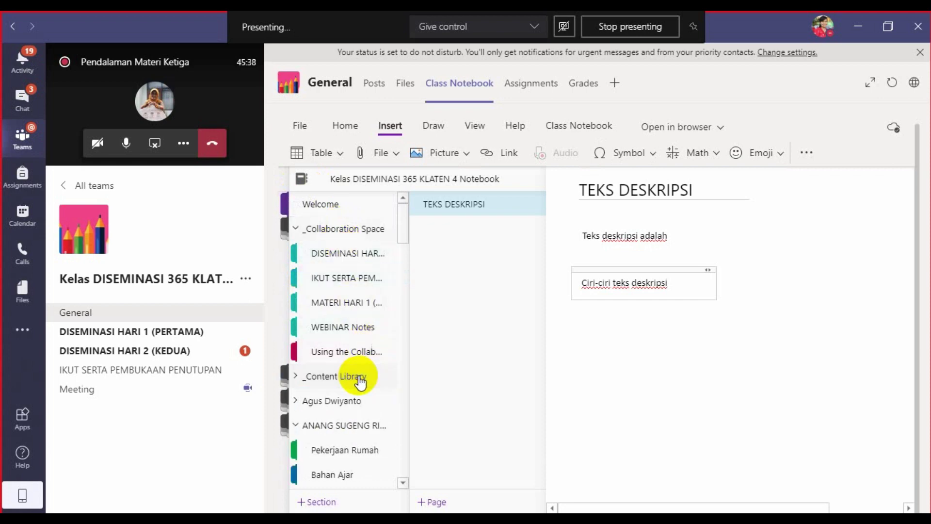
pyautogui.scroll(-3, 360, 383)
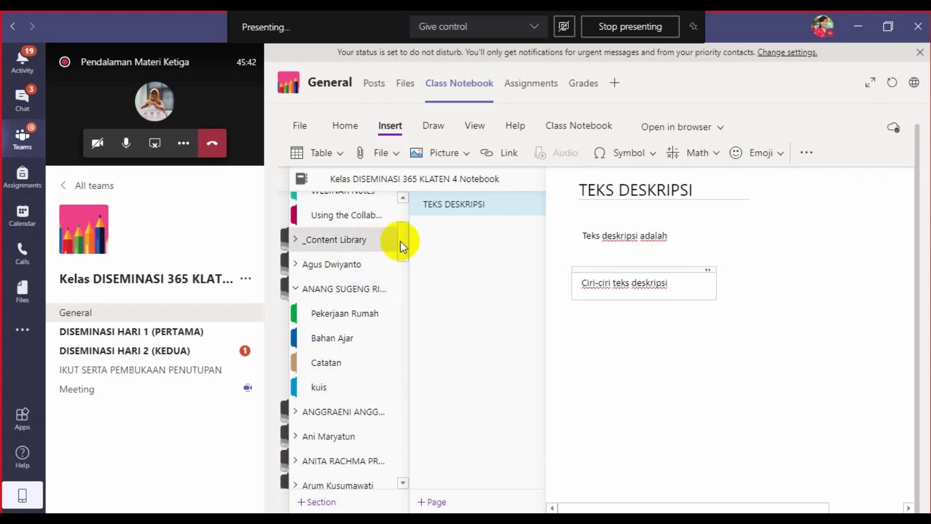
pyautogui.moveTo(400, 240)
pyautogui.mouseDown()
pyautogui.moveTo(395, 228)
pyautogui.moveTo(391, 253)
pyautogui.mouseUp()
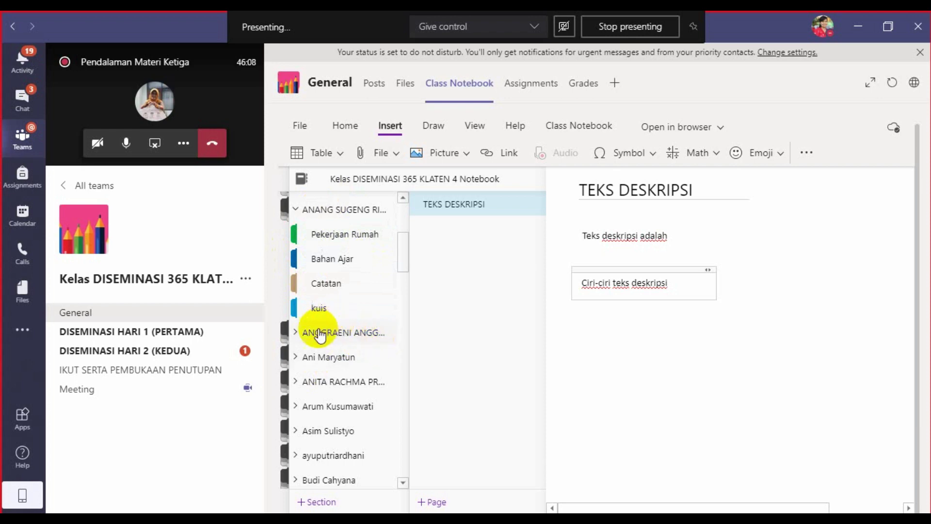
pyautogui.scroll(3, 335, 333)
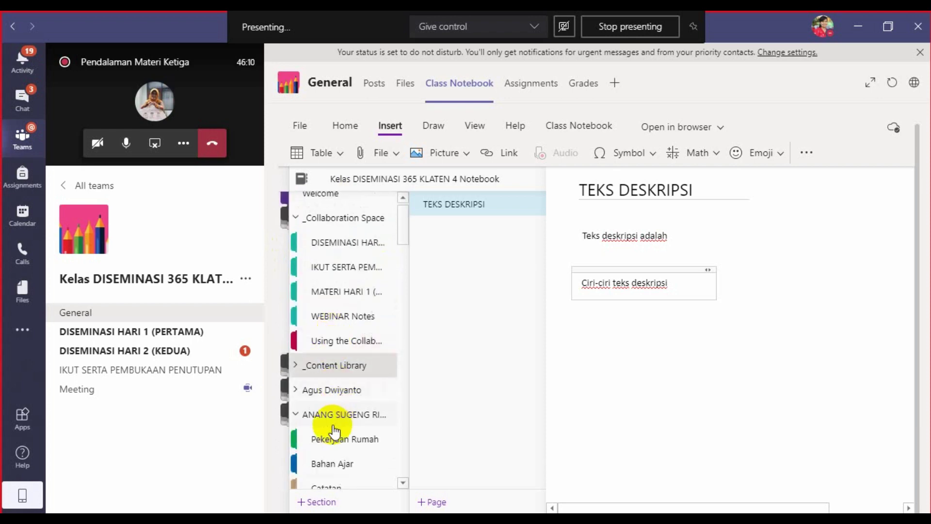
pyautogui.scroll(-3, 320, 445)
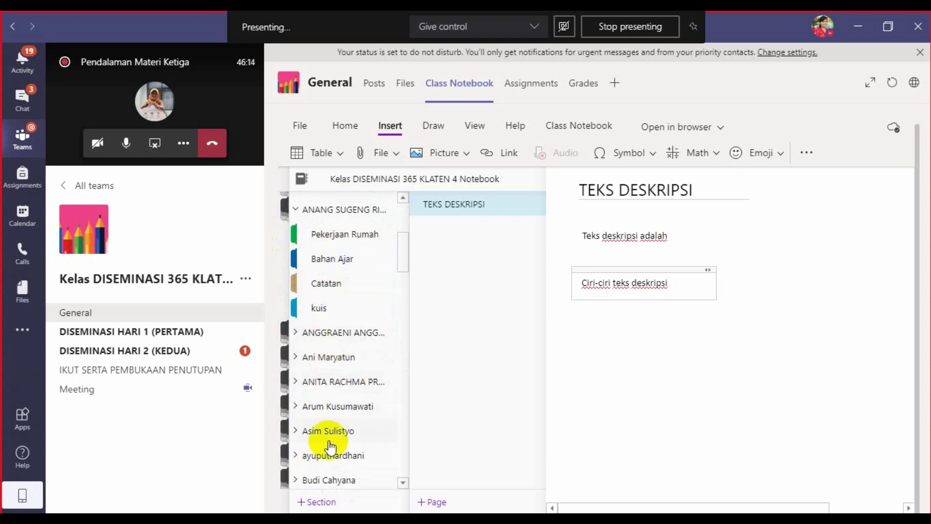
pyautogui.scroll(3, 329, 444)
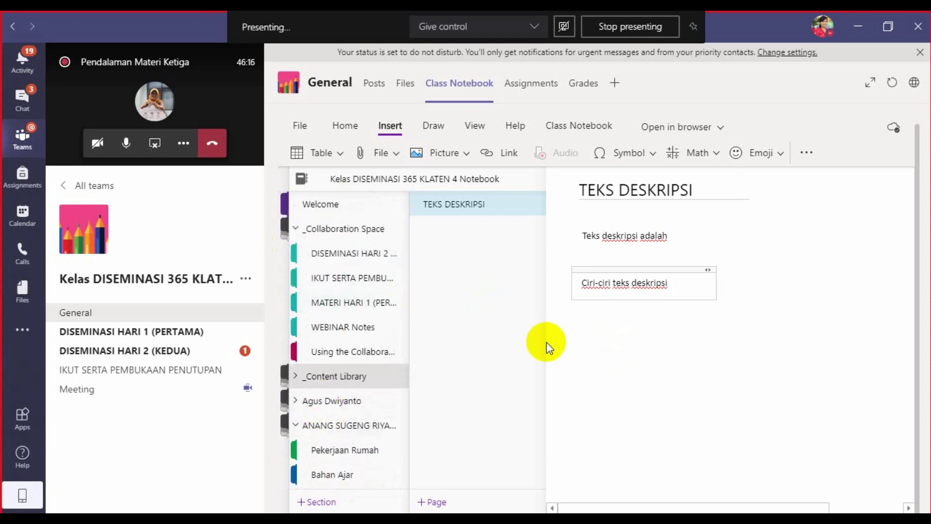
pyautogui.click(325, 236)
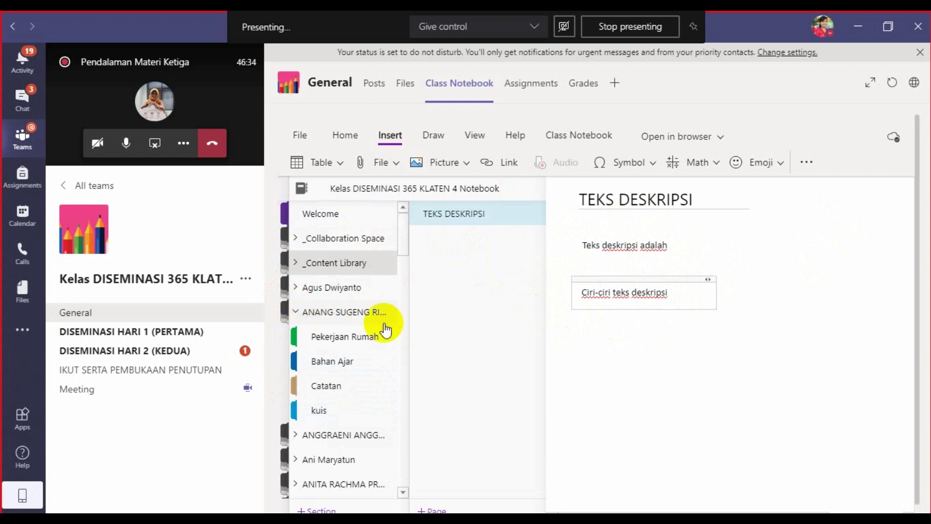
pyautogui.click(606, 358)
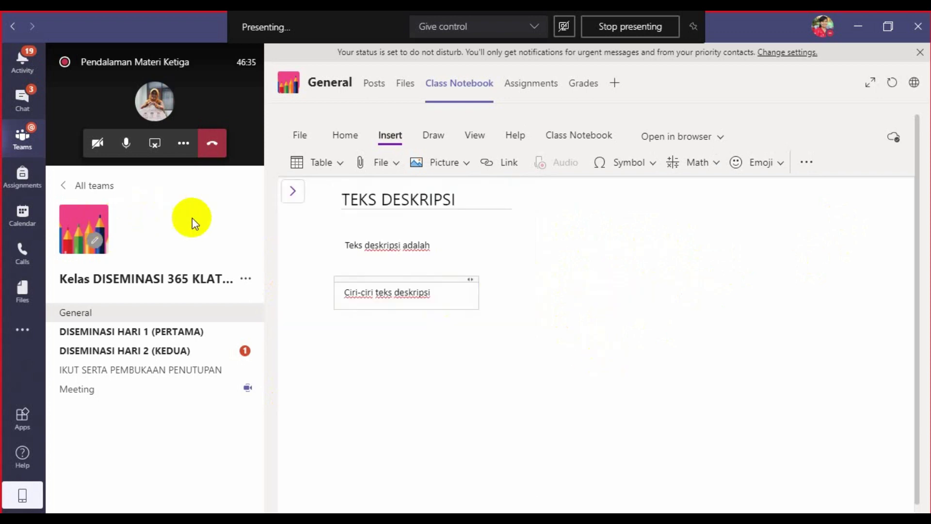
pyautogui.click(293, 192)
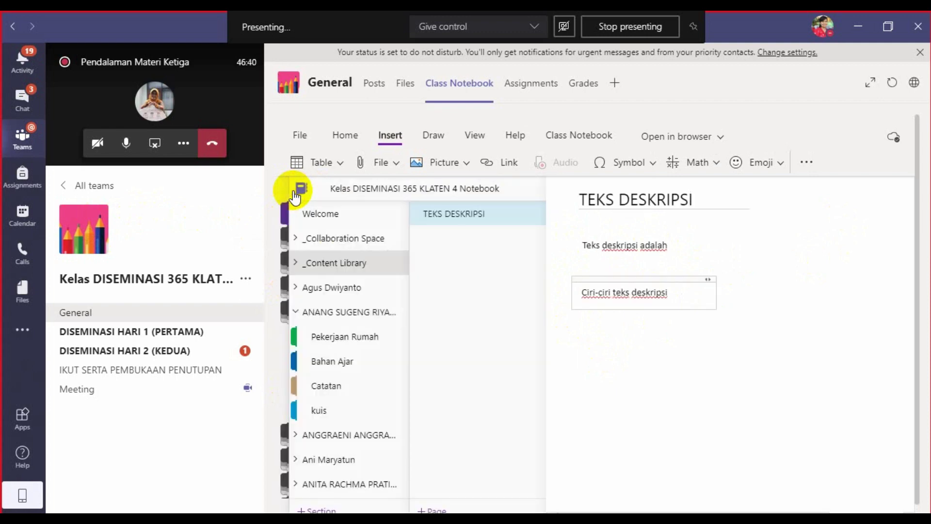
pyautogui.click(656, 386)
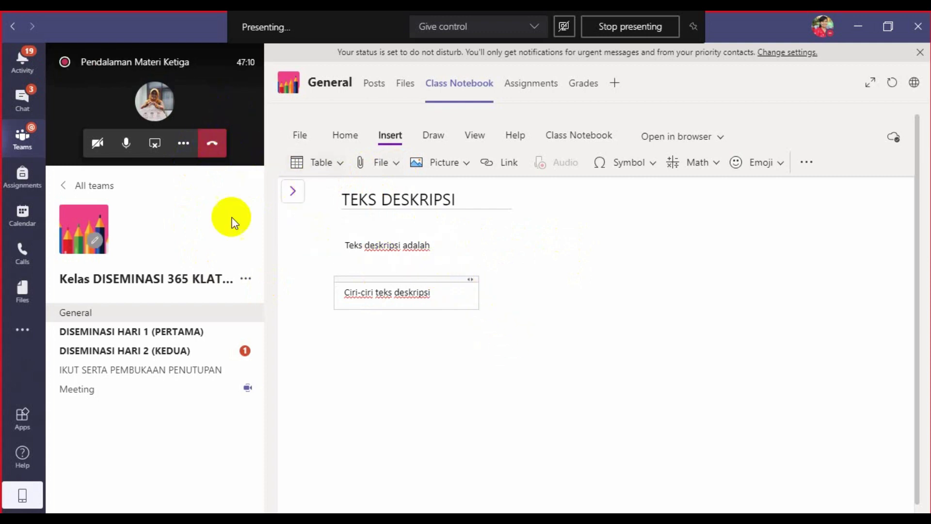
# Step: Toggle the meeting microphone and stop sharing the screen
pyautogui.click(129, 148)
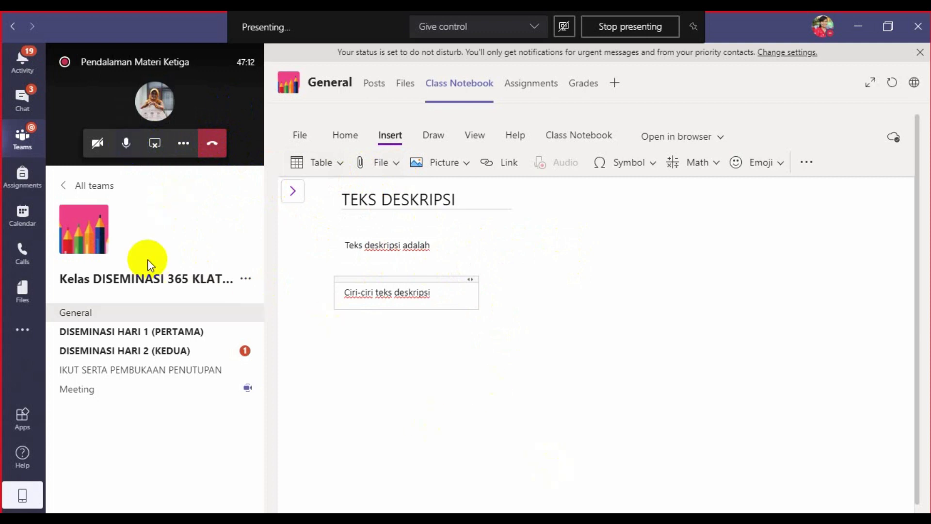
pyautogui.click(125, 142)
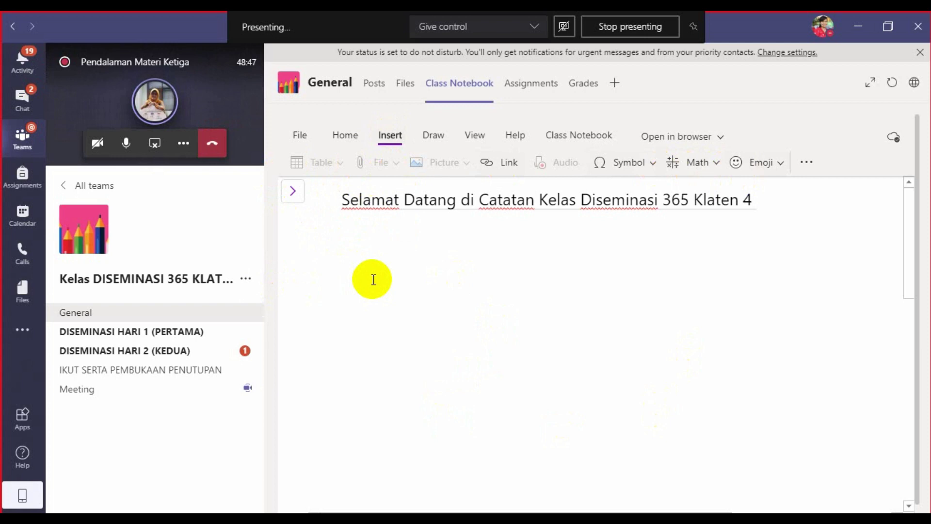
pyautogui.click(165, 144)
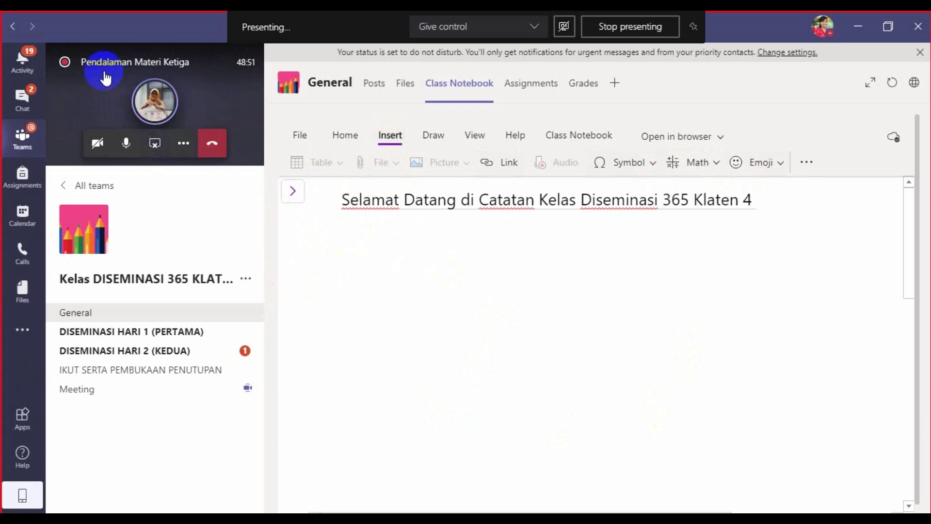
pyautogui.click(155, 144)
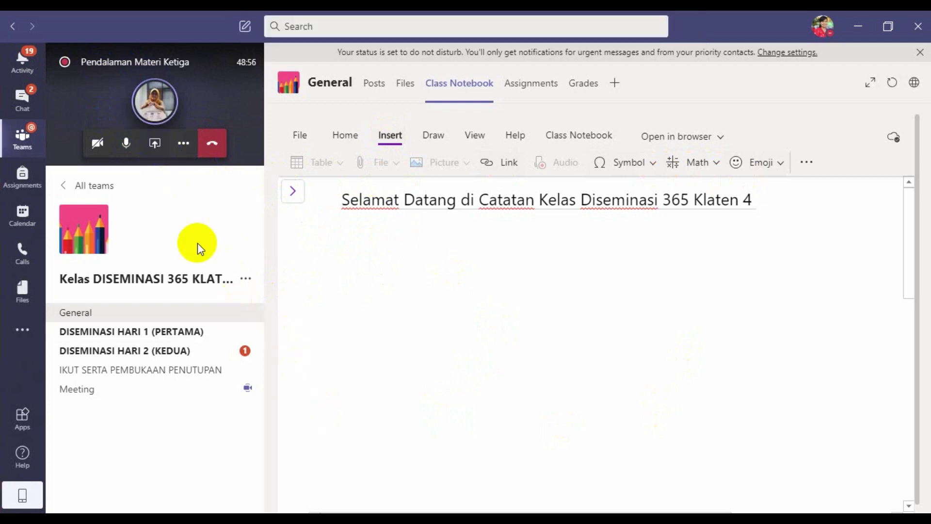
# Step: Share the desktop Screen #1 from the full meeting view and return to the class notebook in the Teams window
pyautogui.click(155, 143)
pyautogui.moveTo(160, 104)
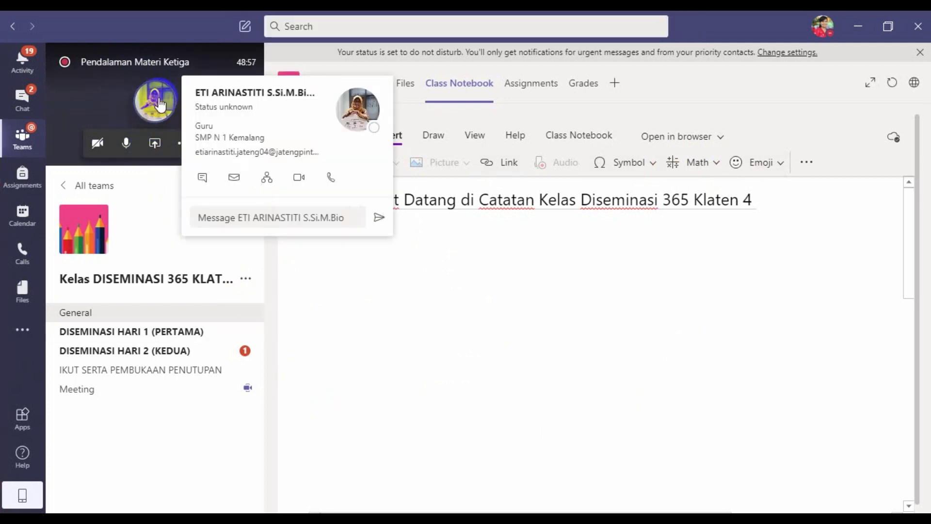
pyautogui.click(357, 374)
pyautogui.click(308, 496)
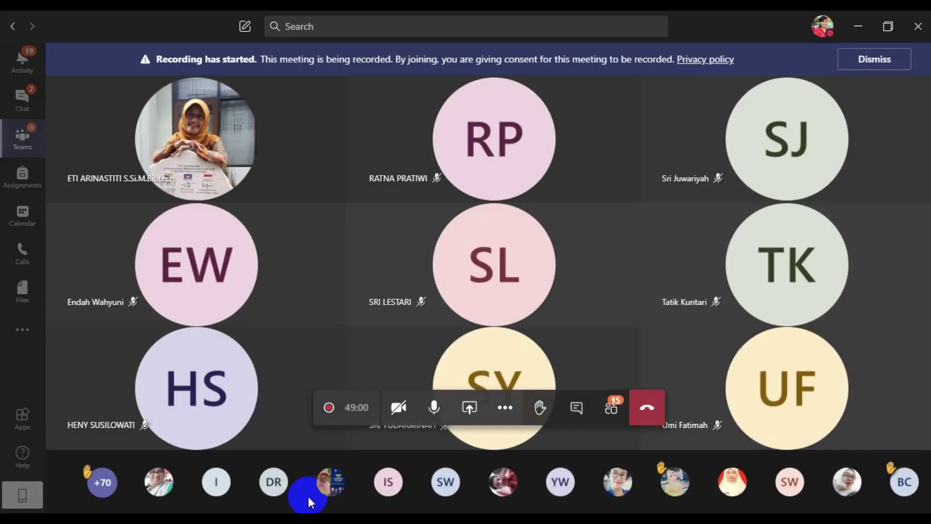
pyautogui.click(470, 407)
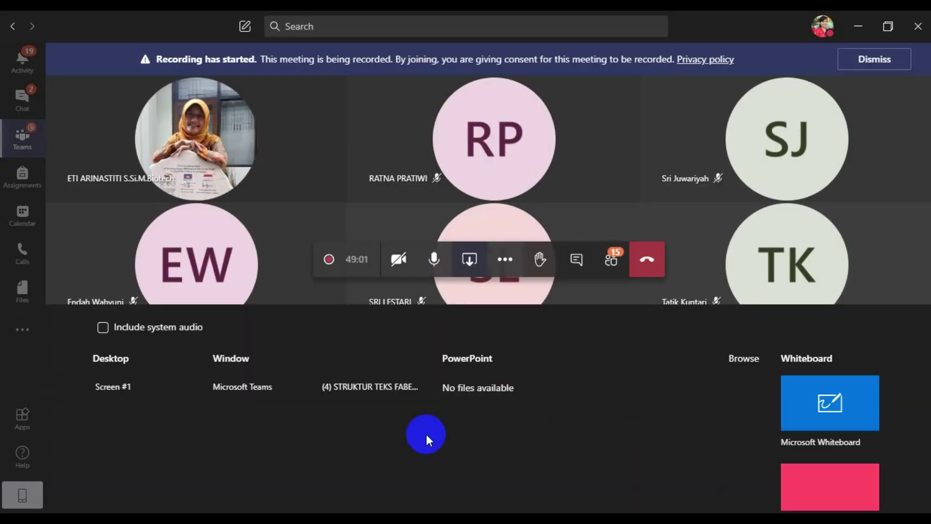
pyautogui.click(146, 410)
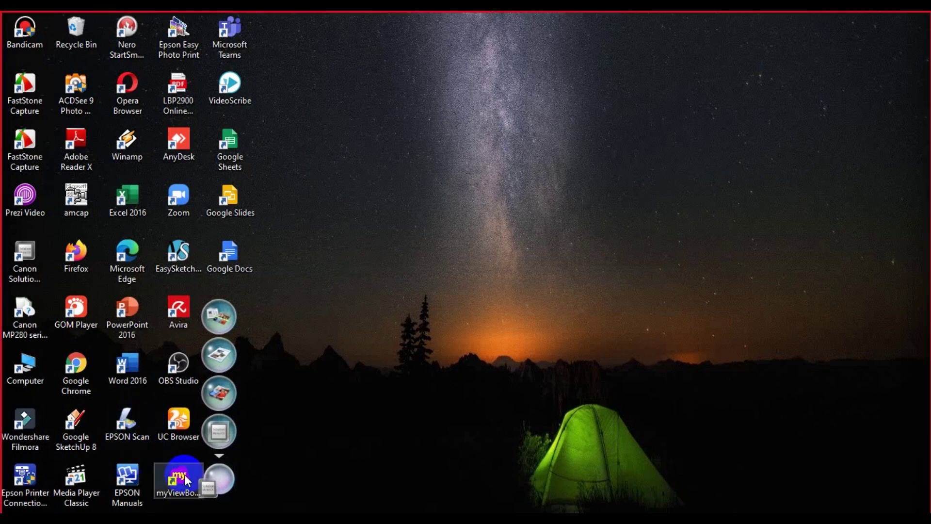
pyautogui.moveTo(265, 518)
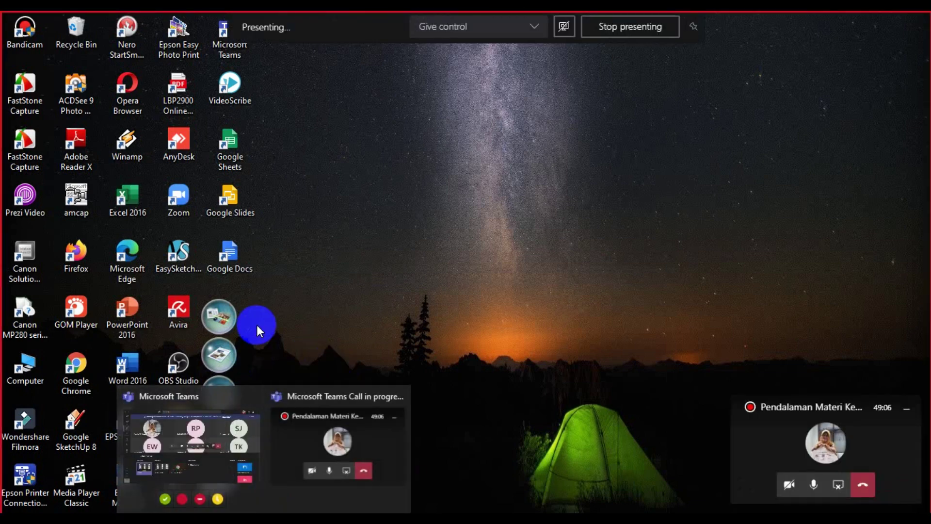
pyautogui.click(238, 439)
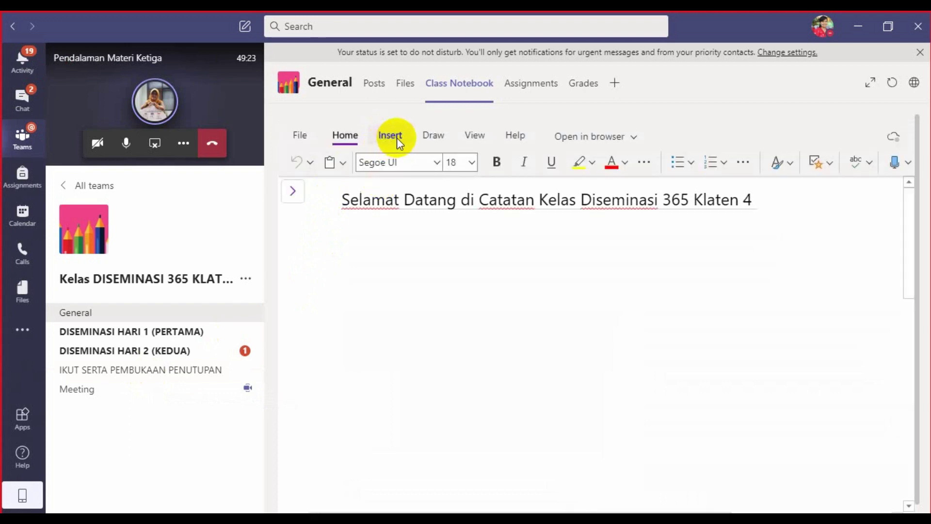
# Step: Open the Math pane and look through its getting-started instructions and quick start examples
pyautogui.click(397, 137)
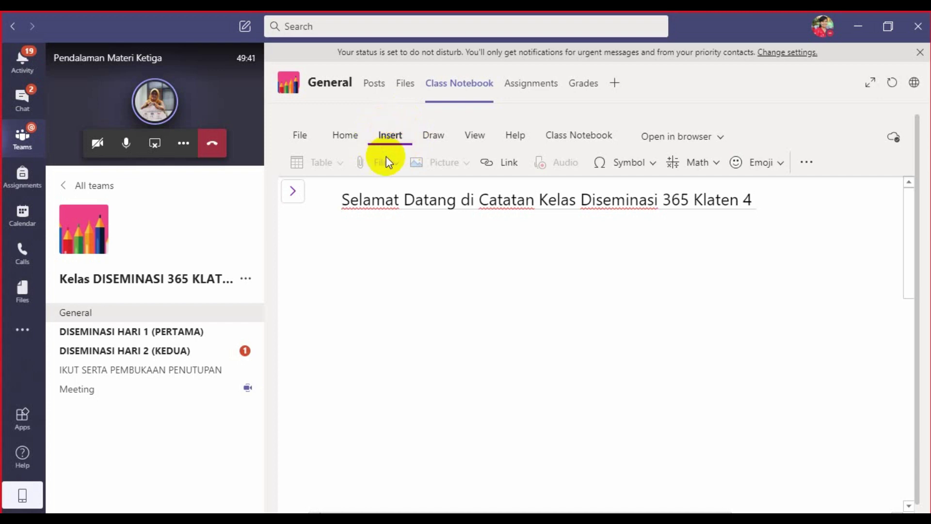
pyautogui.click(711, 164)
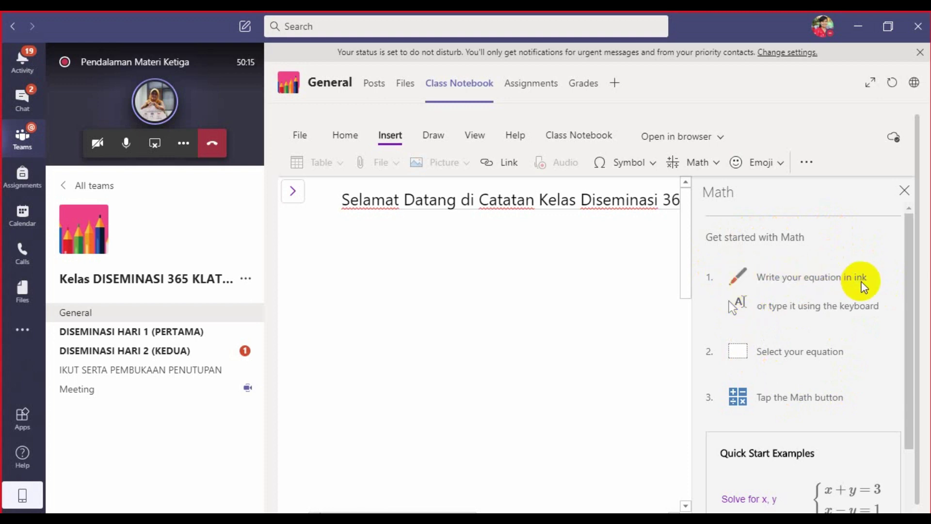
pyautogui.scroll(-3, 842, 399)
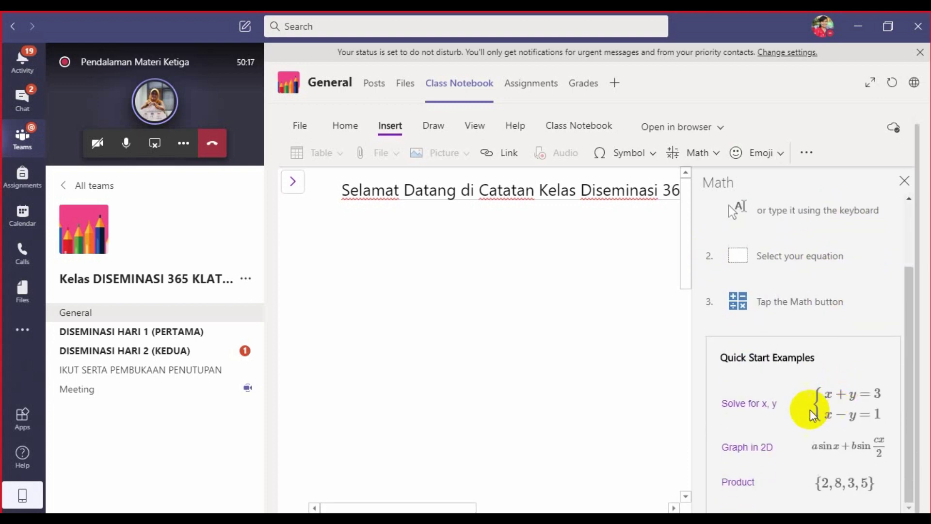
# Step: Create a new blank page in the WEBINAR Notes section of the _Collaboration Space
pyautogui.click(292, 181)
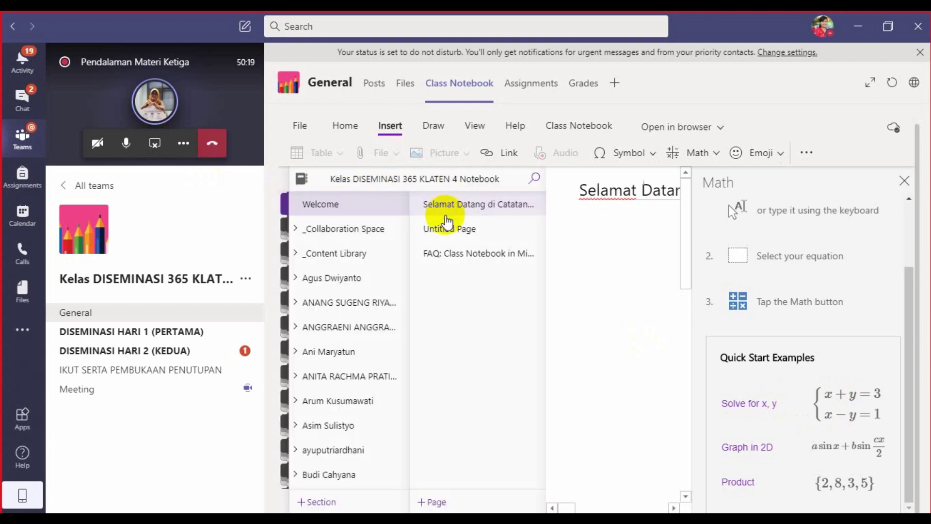
pyautogui.click(346, 230)
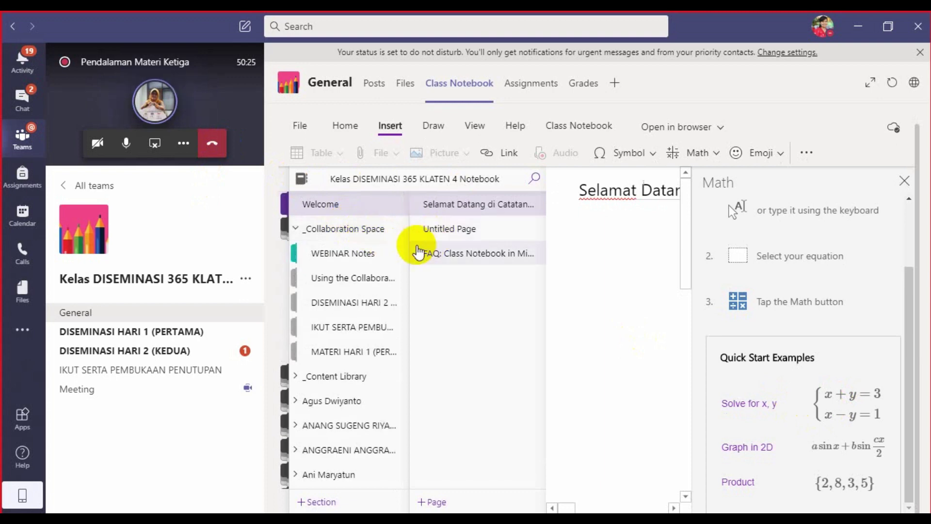
pyautogui.click(360, 255)
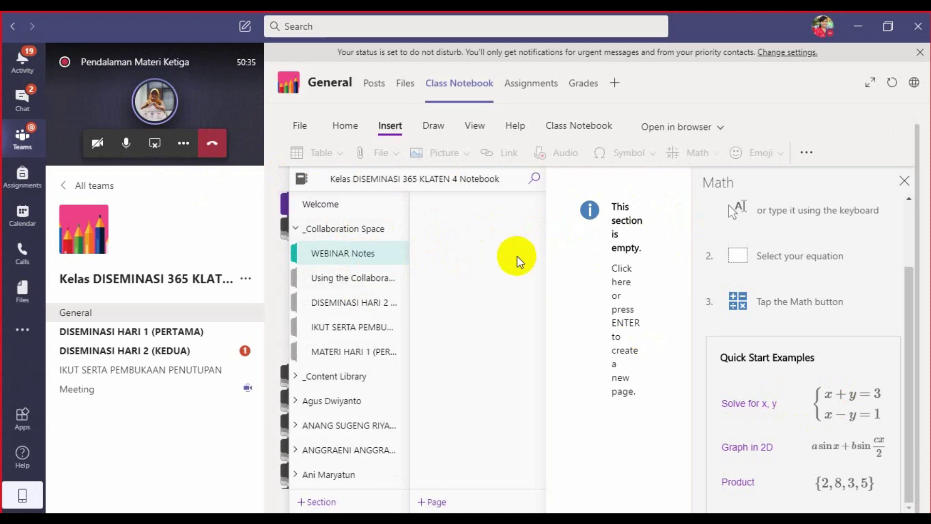
pyautogui.click(626, 234)
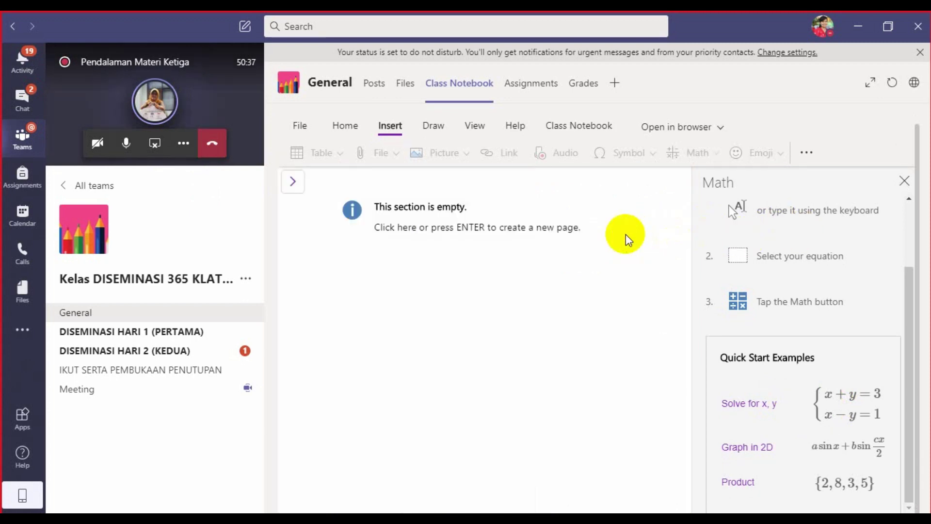
pyautogui.click(425, 206)
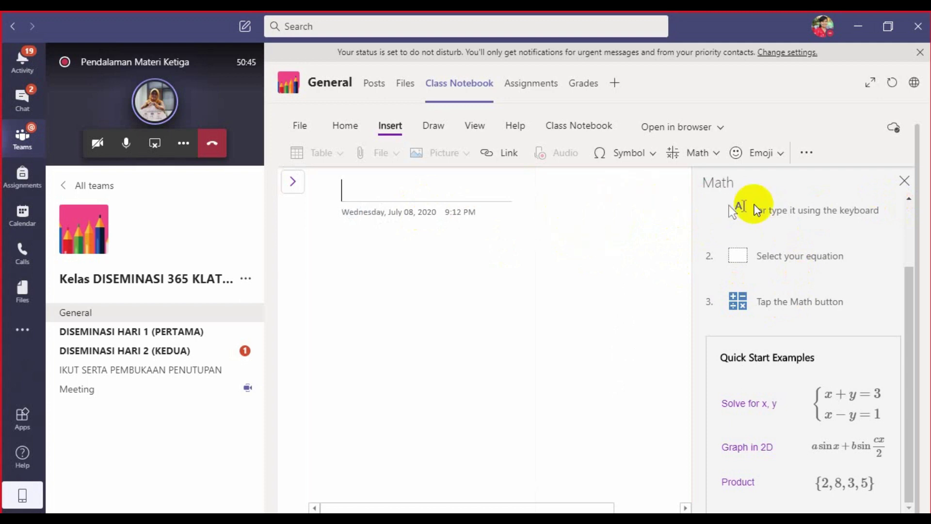
# Step: Add a new page after TEKS DESKRIPSI in the _Content Library section group
pyautogui.click(294, 184)
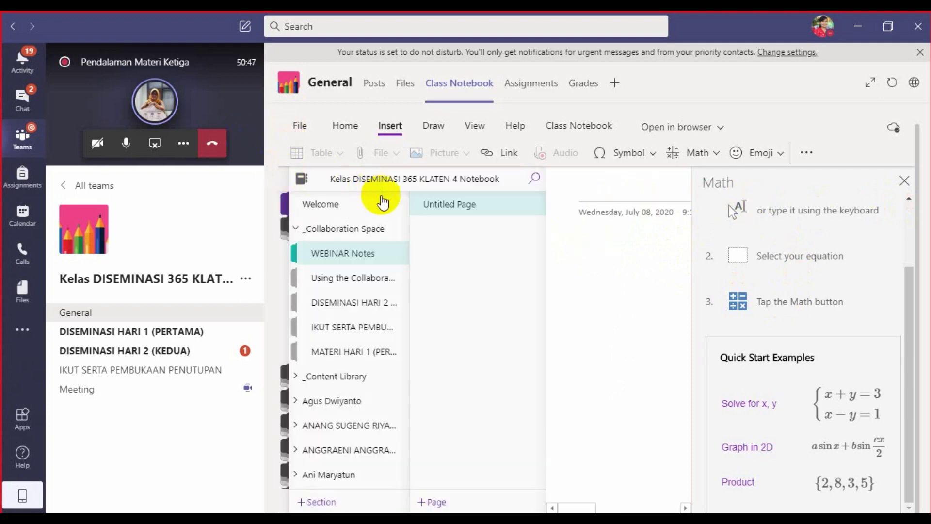
pyautogui.click(344, 378)
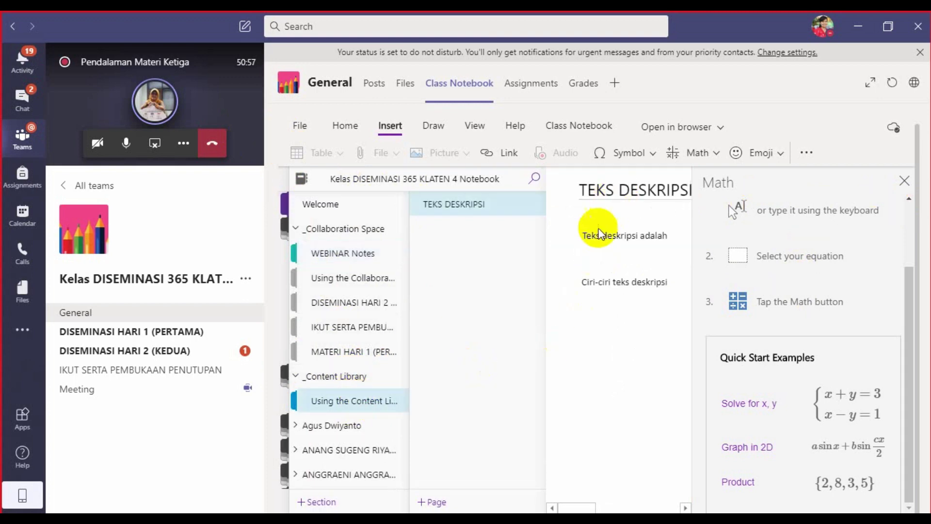
pyautogui.click(427, 501)
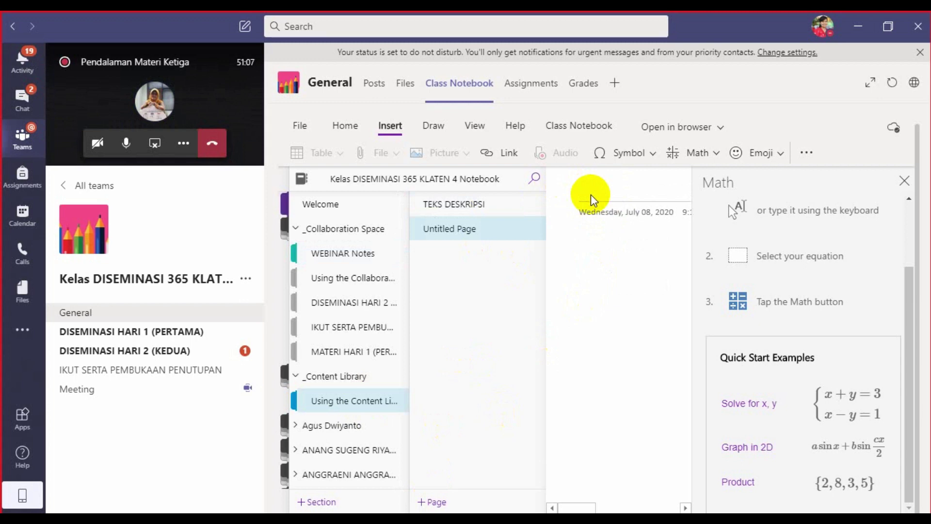
pyautogui.write('Mate')
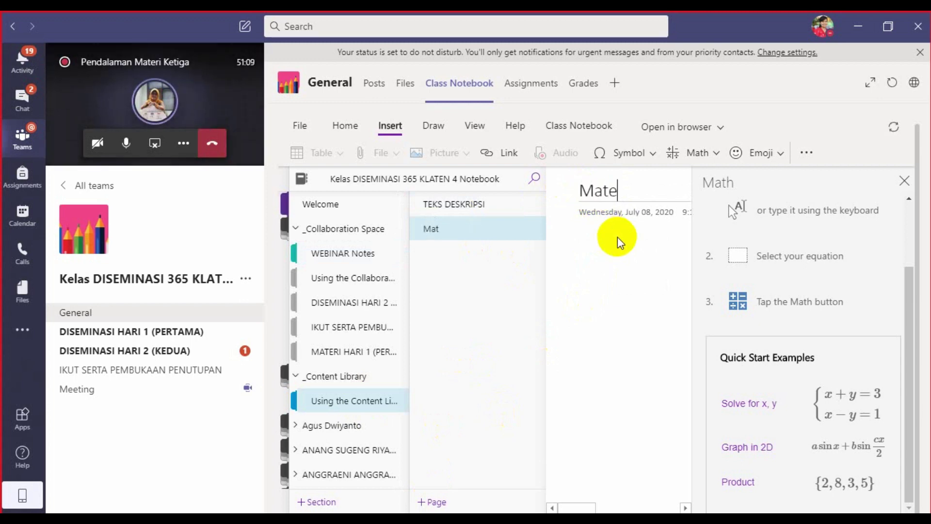
pyautogui.write('matik')
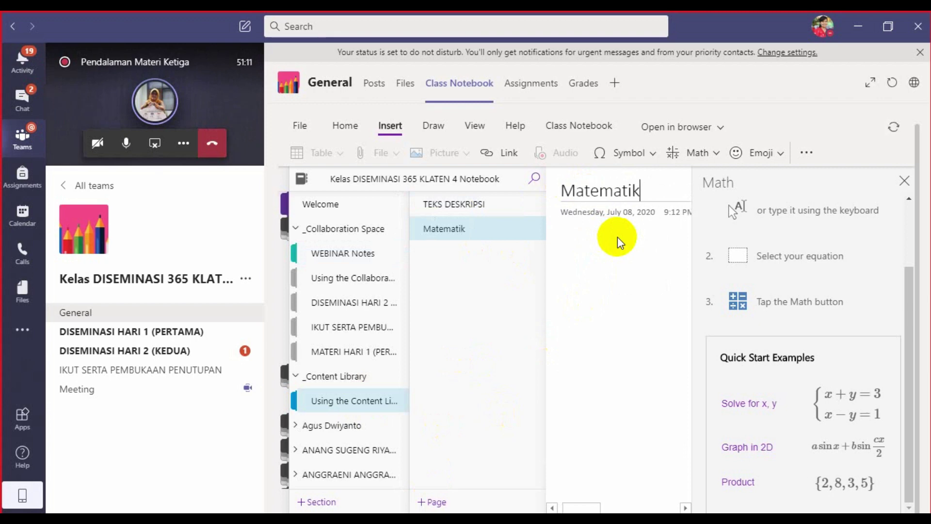
pyautogui.press('BackSpace')
pyautogui.press('BackSpace')
pyautogui.press('BackSpace')
pyautogui.press('BackSpace')
pyautogui.press('BackSpace')
pyautogui.press('BackSpace')
pyautogui.press('BackSpace')
pyautogui.press('BackSpace')
pyautogui.press('BackSpace')
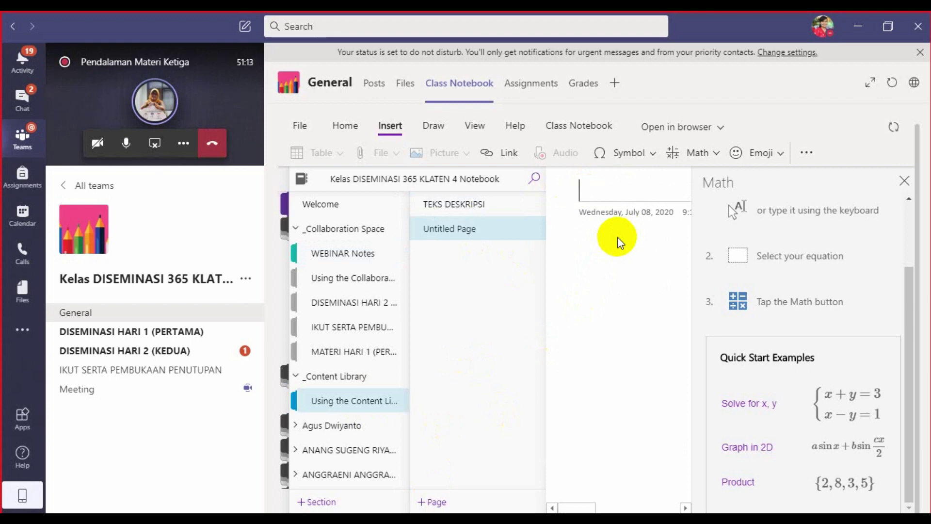
# Step: Title the new page "Persamaan" and write the equation "2x + 5 = 10" in its body
pyautogui.write('Persamaan')
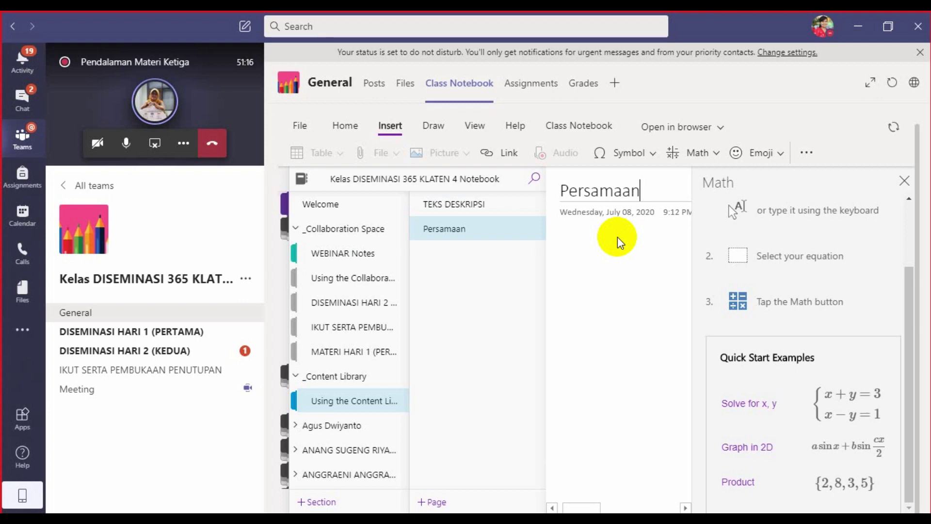
pyautogui.click(618, 237)
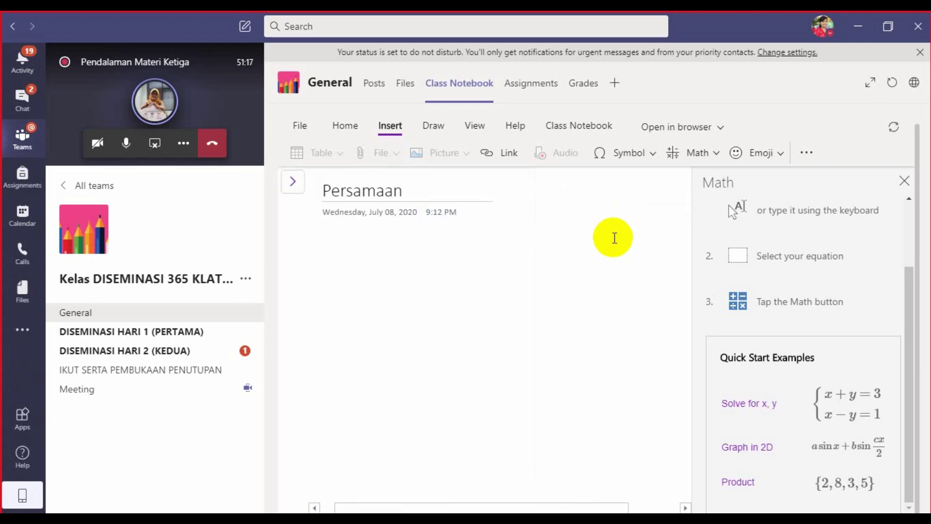
pyautogui.click(354, 254)
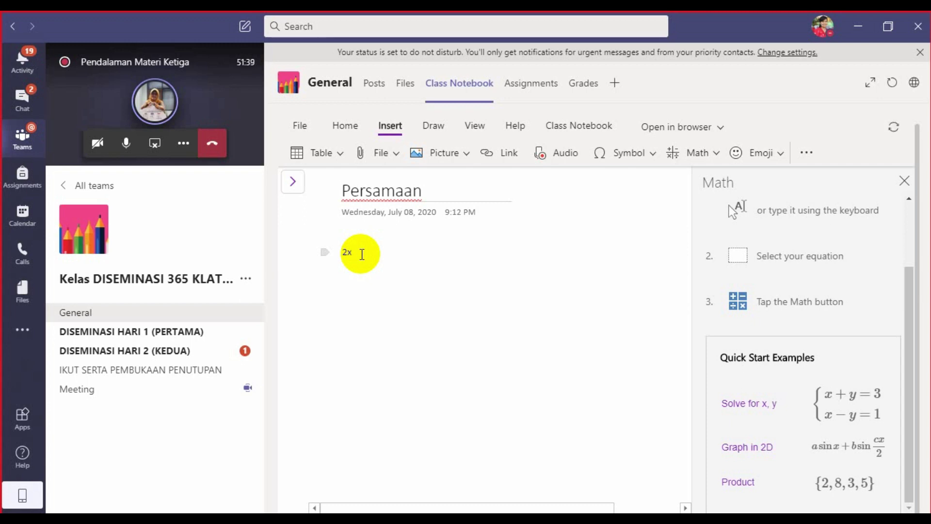
pyautogui.write('+')
pyautogui.write(' 3')
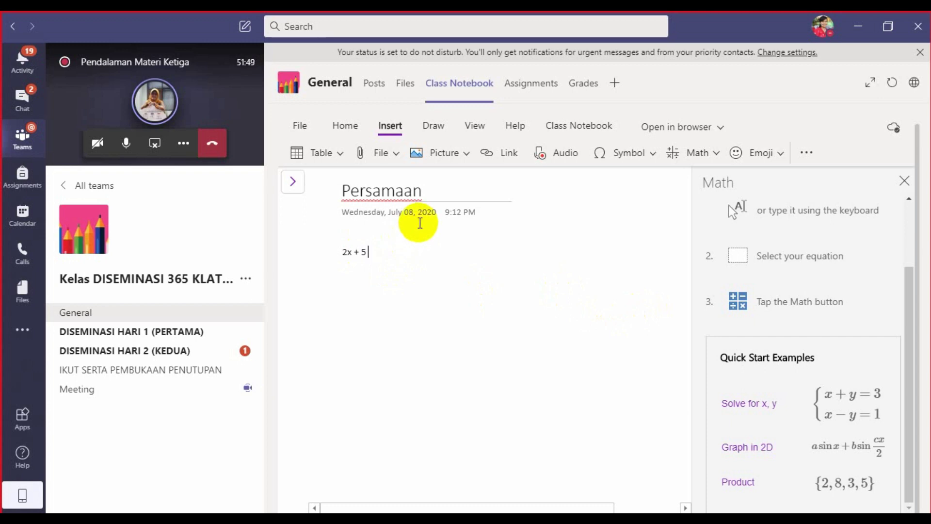
pyautogui.write('=')
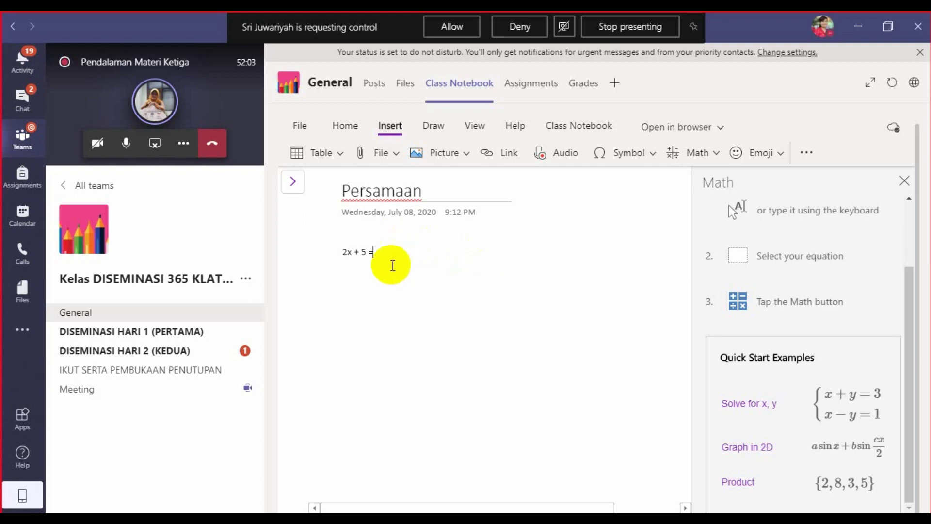
pyautogui.write('10')
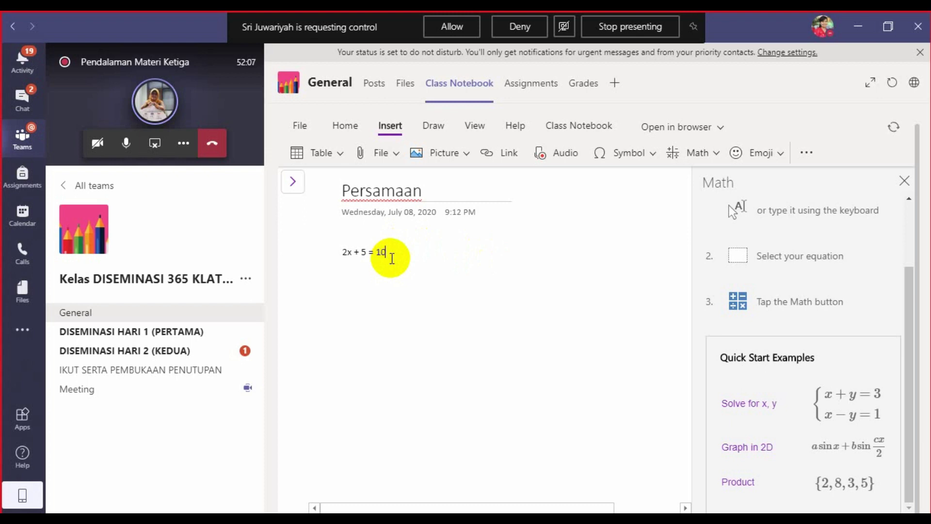
# Step: Replace the constant 5 in the equation with the variable y
pyautogui.click(359, 252)
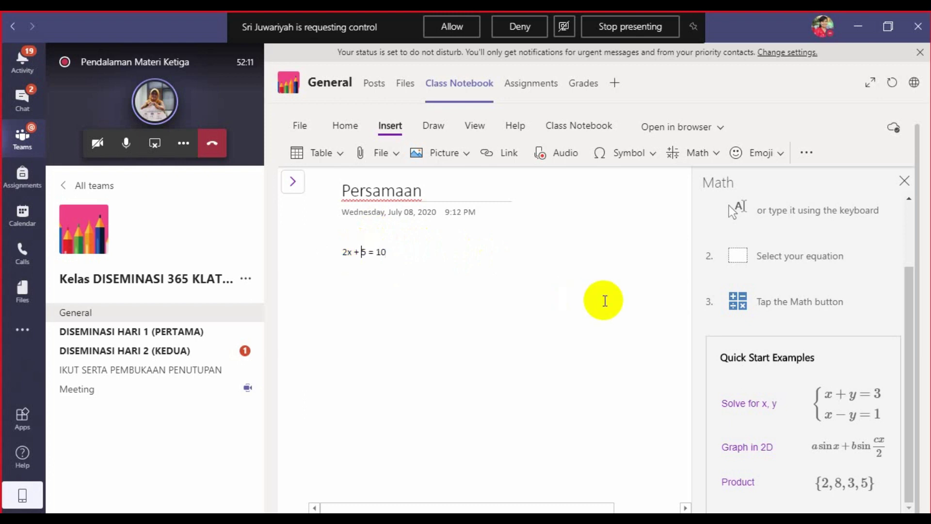
pyautogui.press('Delete')
pyautogui.write('y')
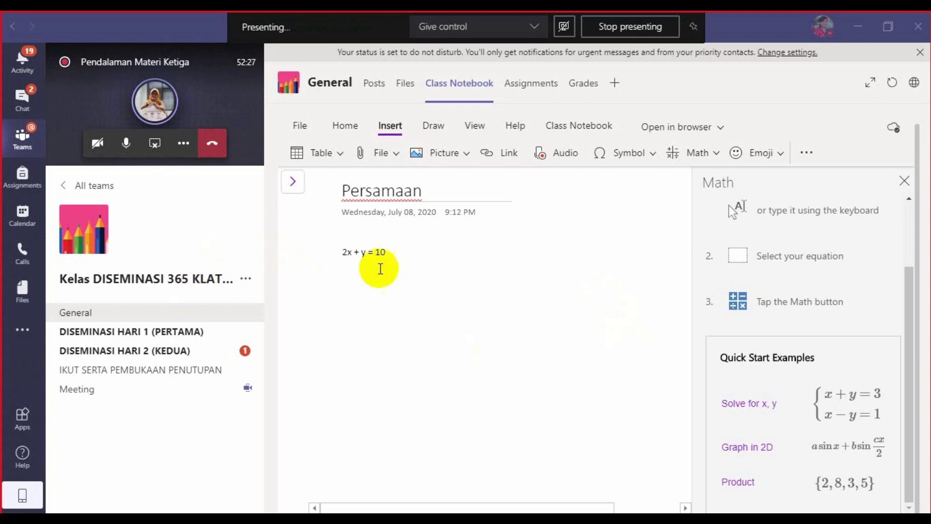
# Step: Load the equation 2x + y = 10 into the Math tool and solve it for x
pyautogui.moveTo(339, 252); pyautogui.dragTo(417, 253)
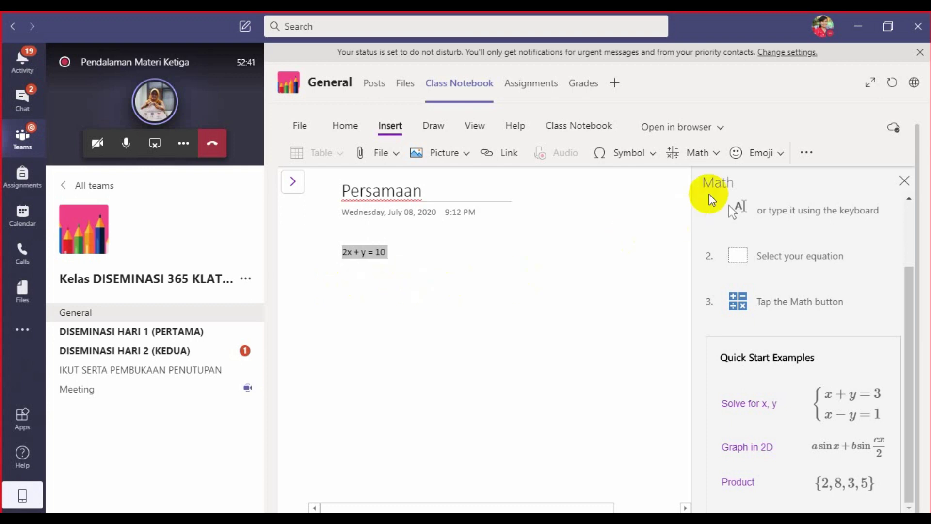
pyautogui.click(714, 154)
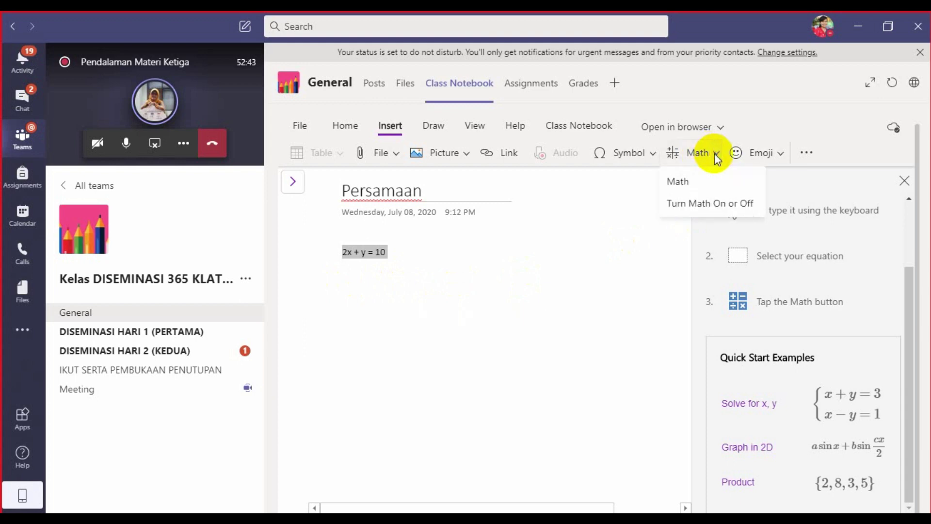
pyautogui.click(689, 186)
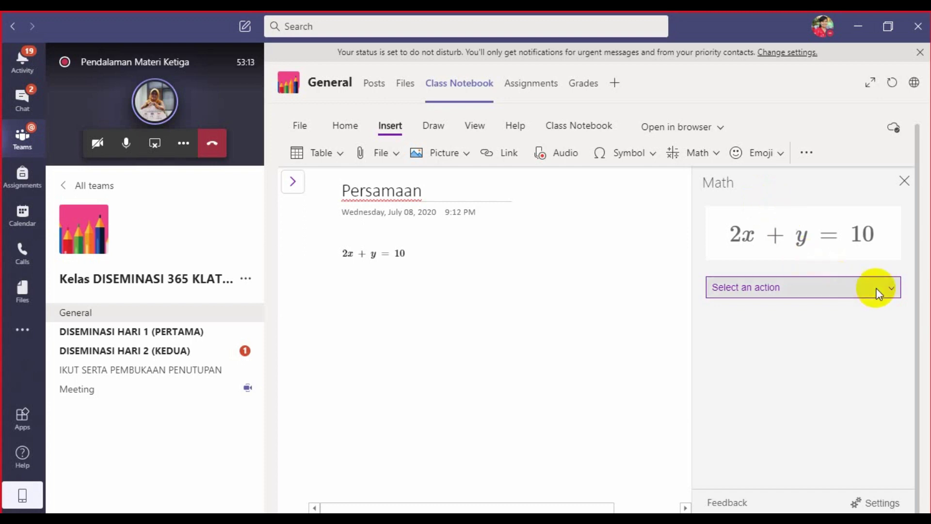
pyautogui.click(896, 286)
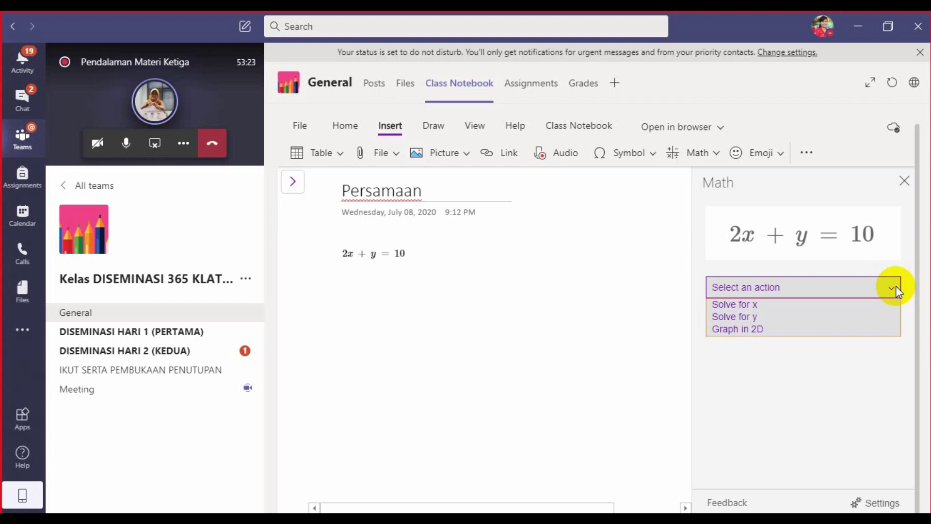
pyautogui.click(772, 305)
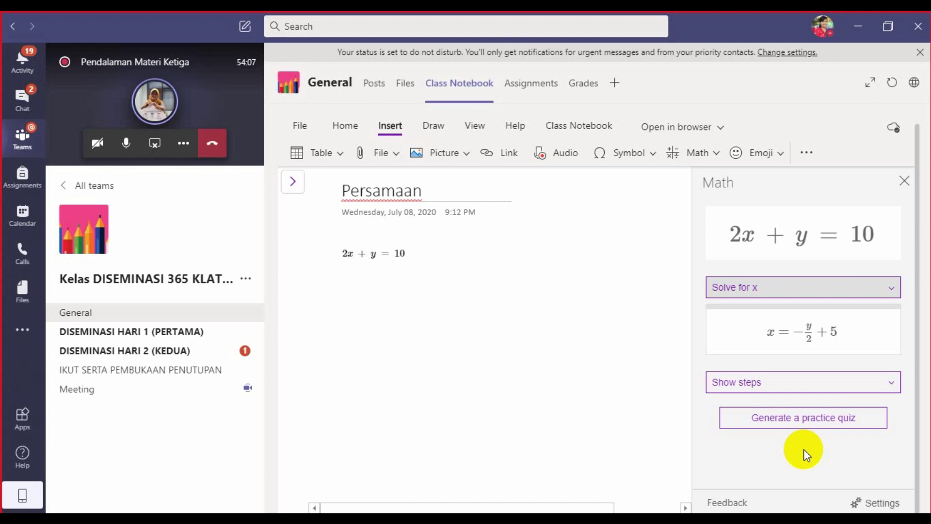
# Step: Show the Steps for Solving Linear Equation and read through the whole worked solution
pyautogui.click(790, 390)
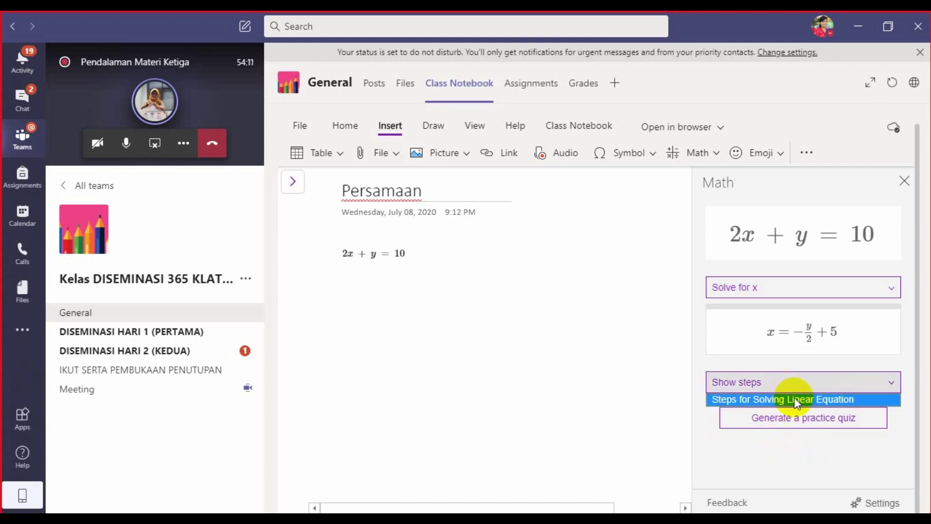
pyautogui.click(796, 400)
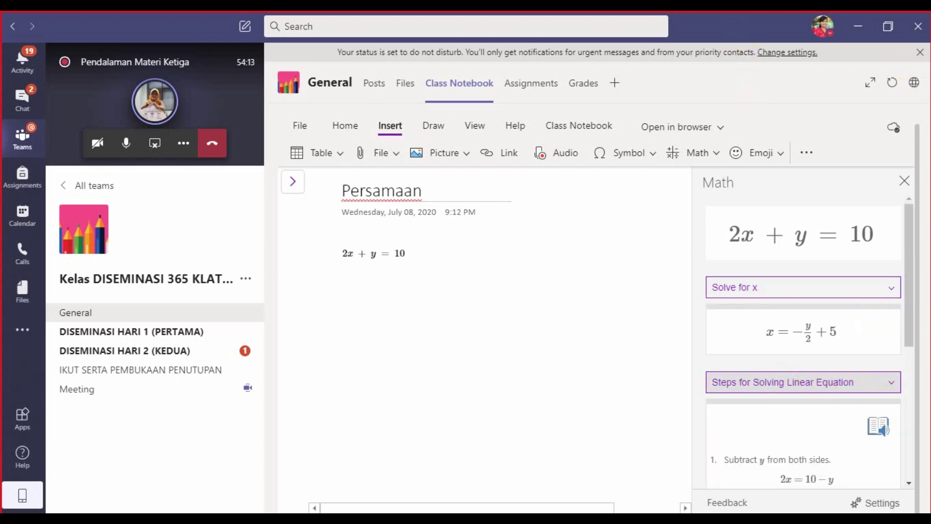
pyautogui.scroll(-3, 853, 202)
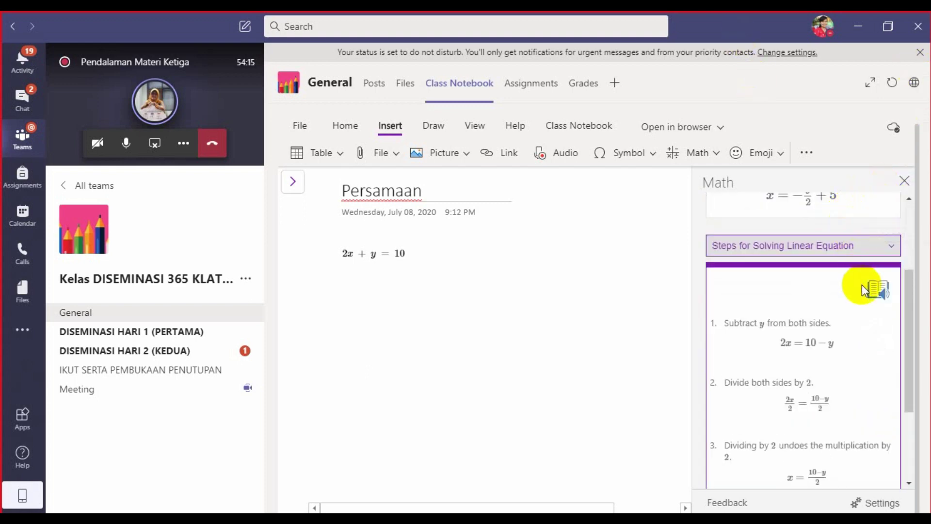
pyautogui.scroll(-2, 860, 294)
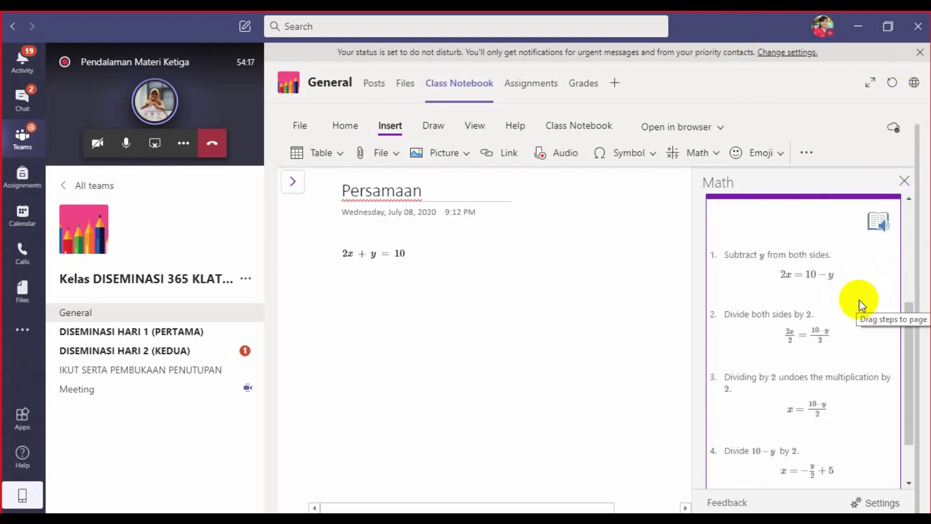
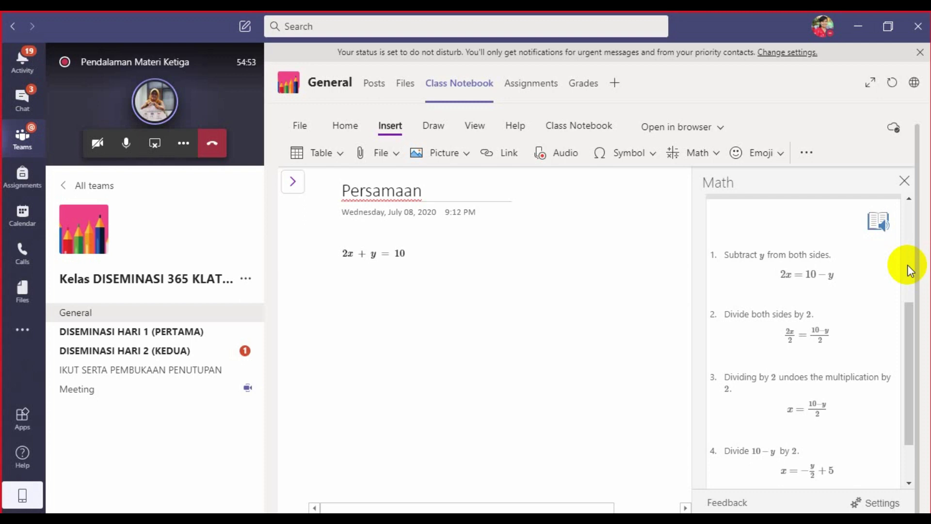
pyautogui.moveTo(909, 316); pyautogui.dragTo(915, 371)
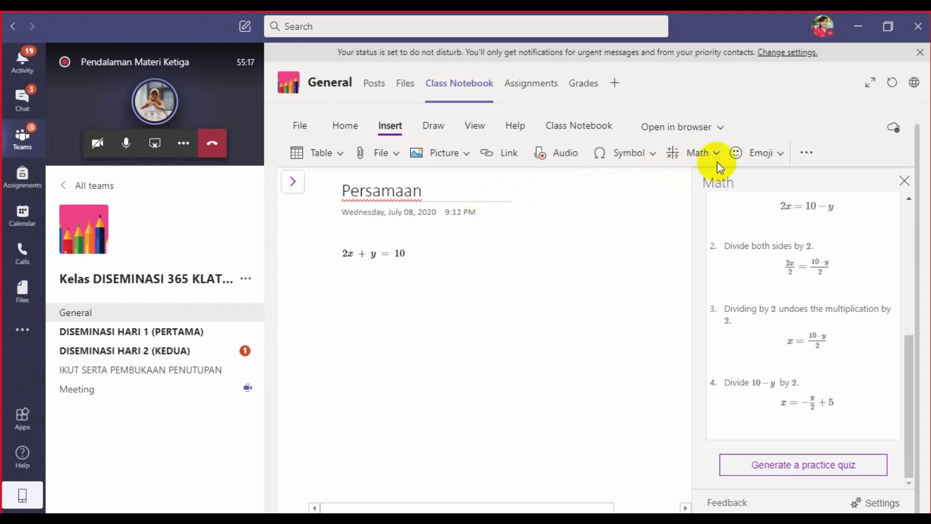
# Step: Switch the Math tool's action for the equation 2x + y = 10 to Solve for y
pyautogui.scroll(10, 787, 249)
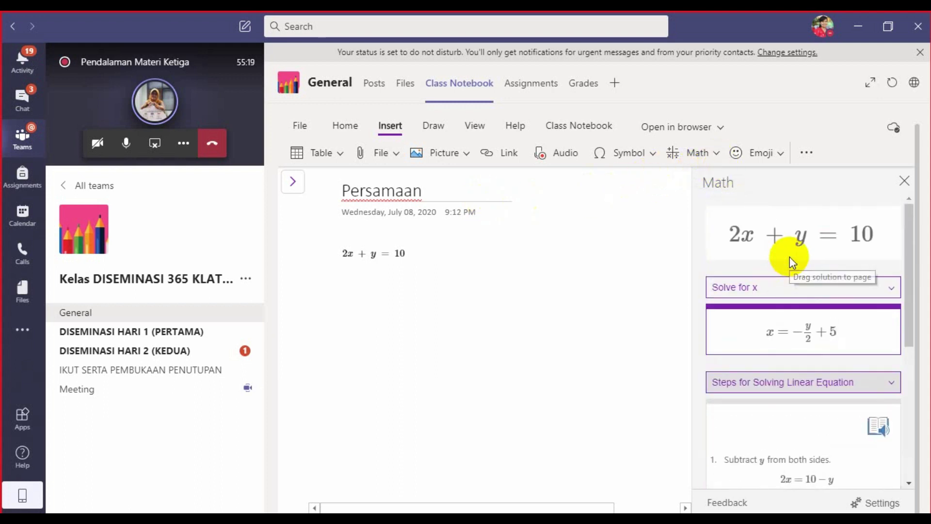
pyautogui.click(795, 286)
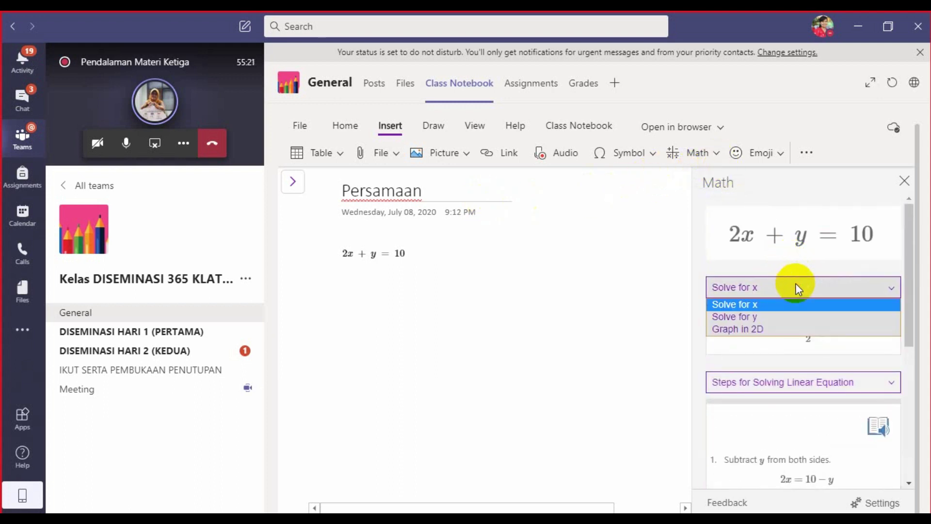
pyautogui.click(761, 316)
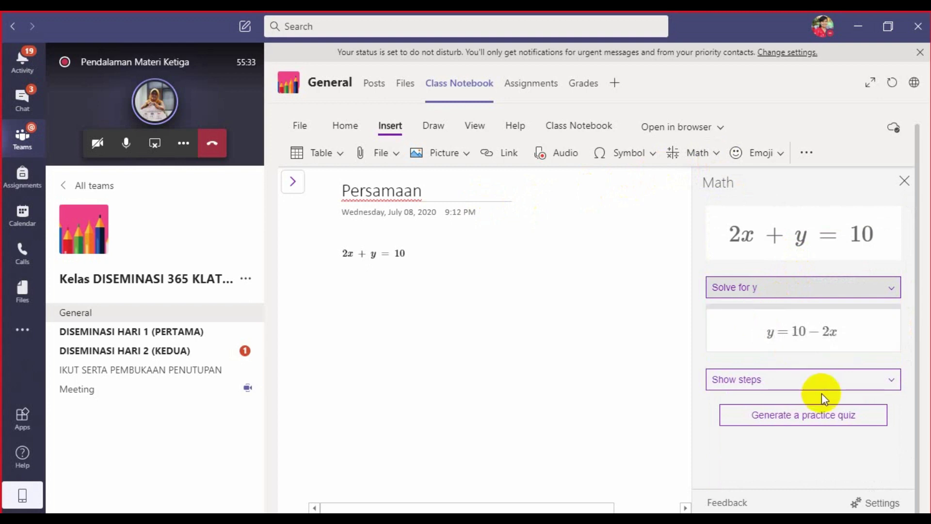
# Step: Show the Solution Steps for the y solution and read through the worked explanation
pyautogui.click(827, 388)
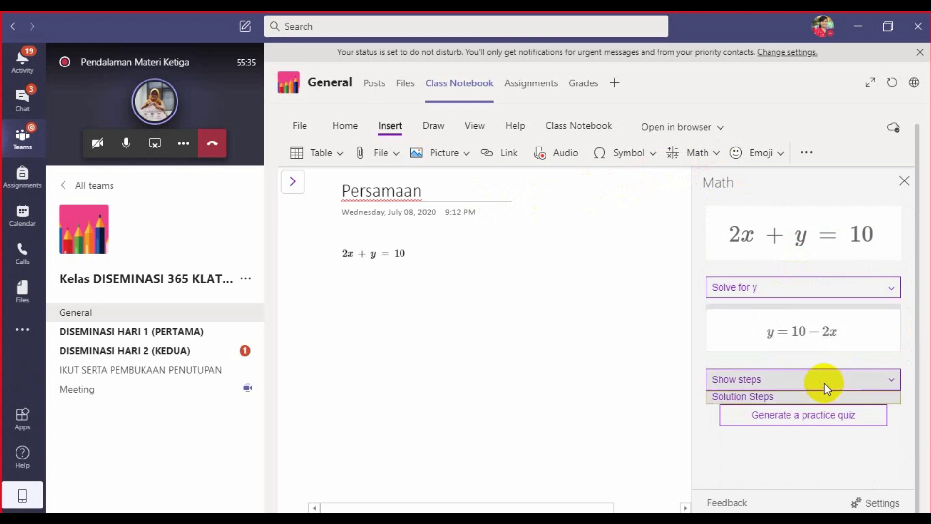
pyautogui.click(777, 397)
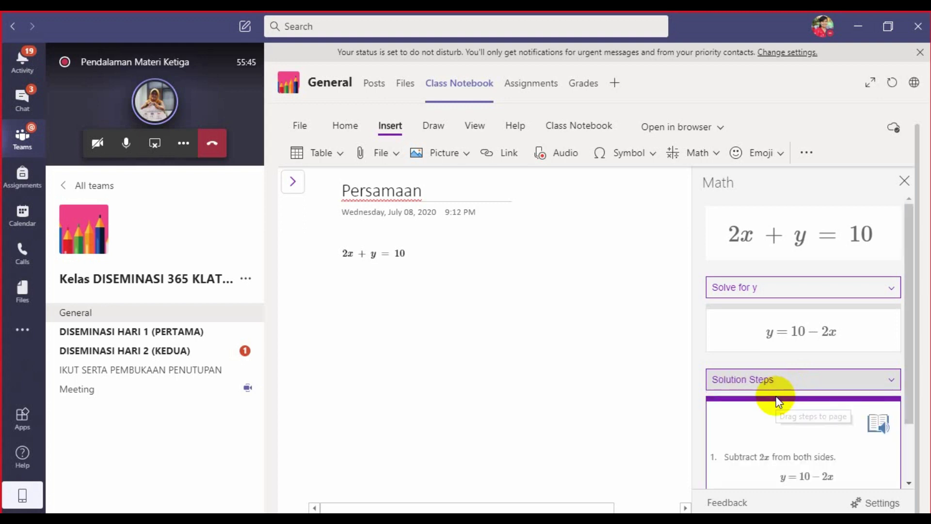
pyautogui.scroll(-2, 778, 401)
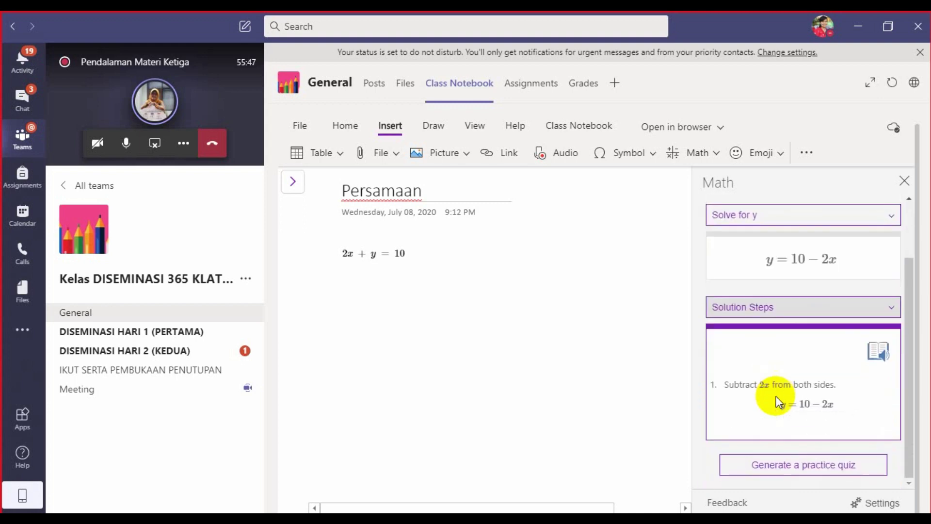
pyautogui.scroll(2, 778, 401)
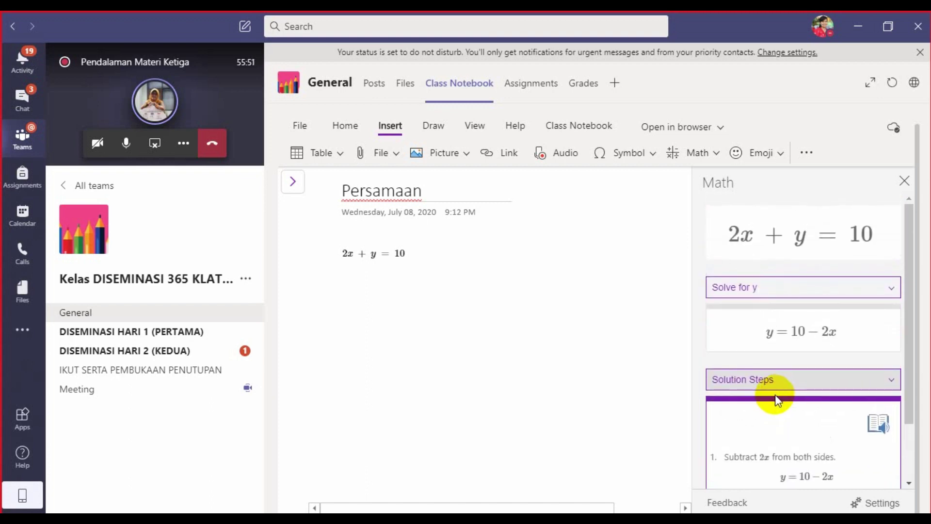
pyautogui.scroll(1, 808, 340)
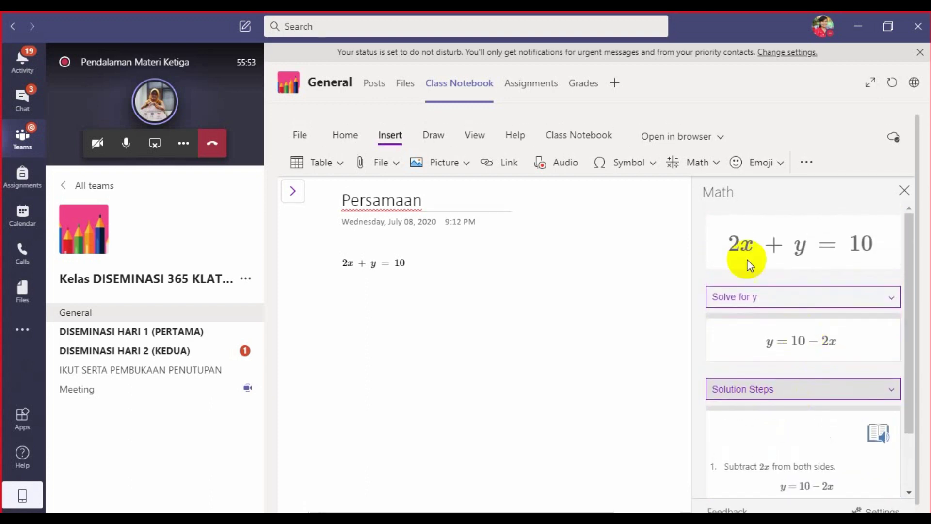
# Step: Plot the equation 2x + y = 10 in the Math tool with the Graph in 2D option
pyautogui.click(522, 268)
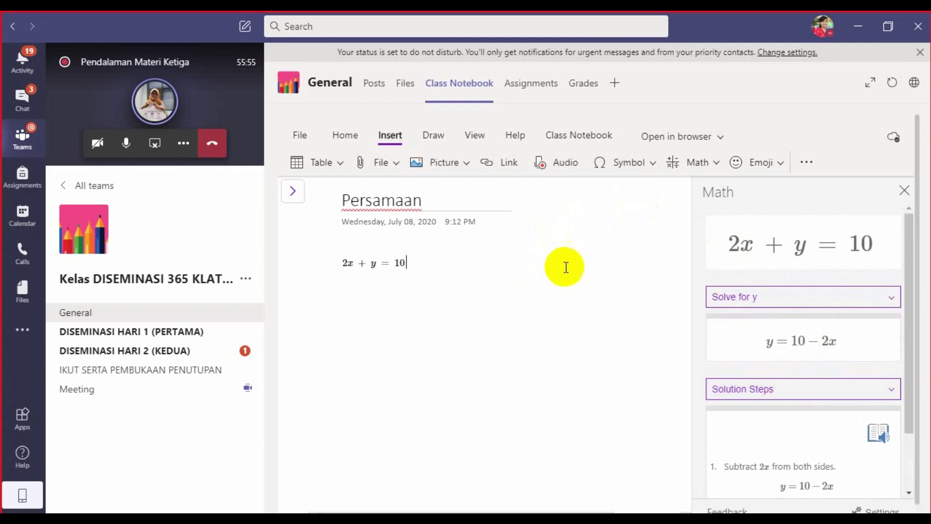
pyautogui.scroll(-3, 756, 302)
pyautogui.scroll(2, 757, 302)
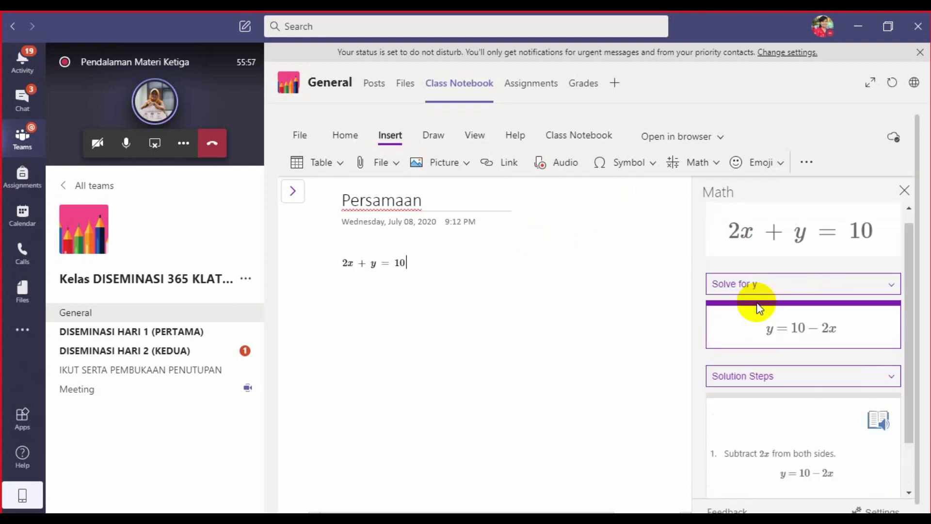
pyautogui.scroll(1, 757, 301)
pyautogui.click(768, 299)
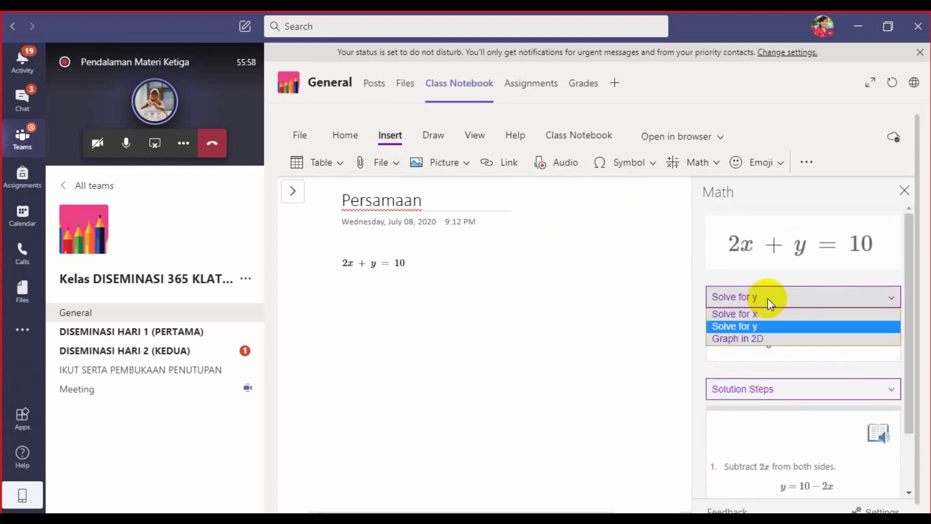
pyautogui.click(756, 339)
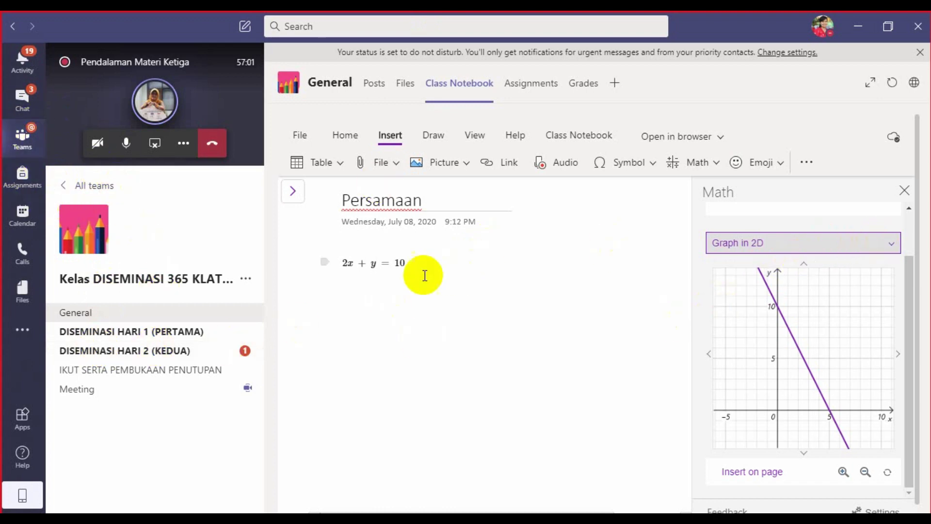
# Step: Stop sharing the screen in the ongoing meeting
pyautogui.click(155, 146)
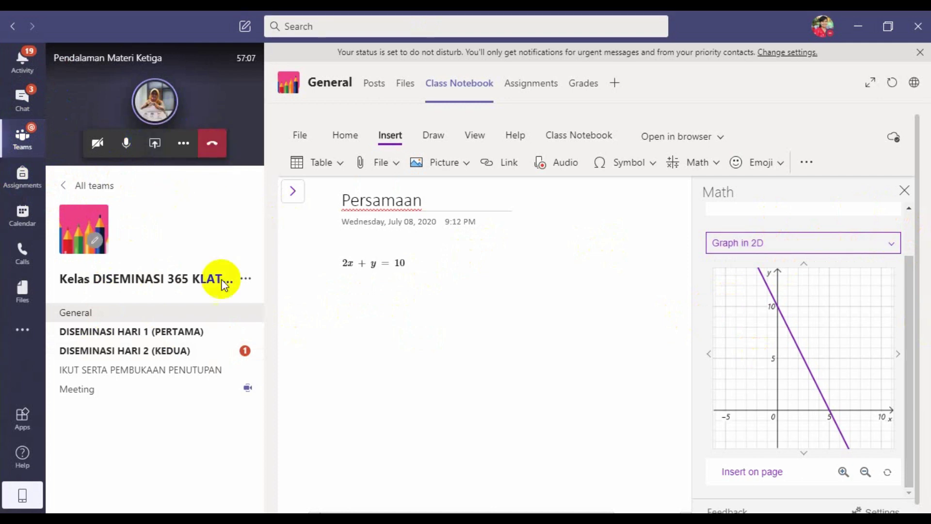